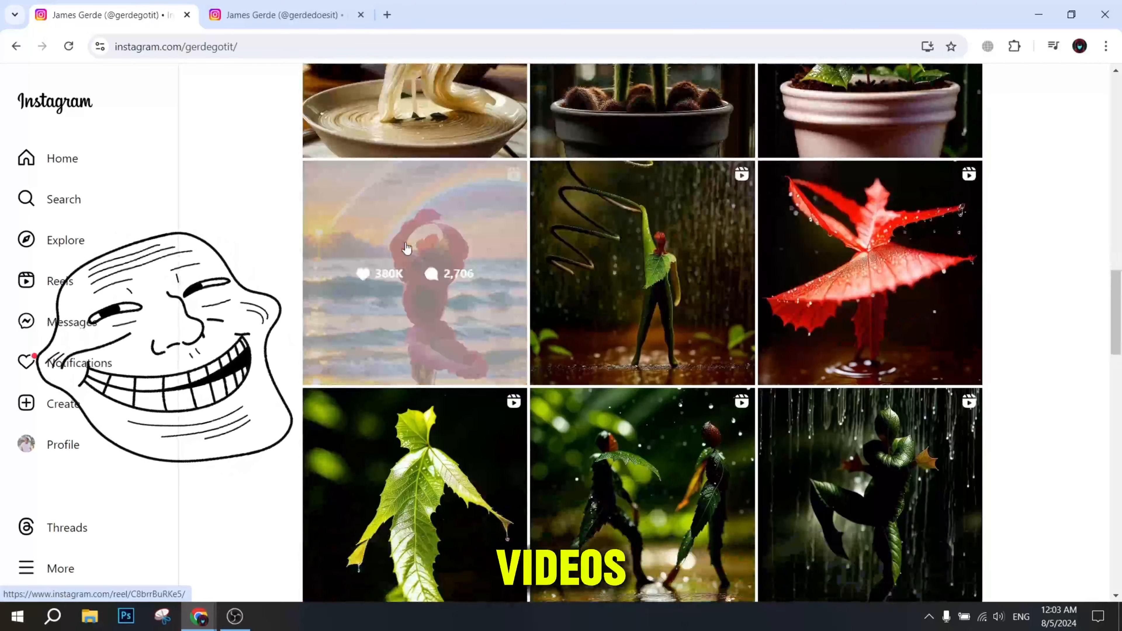
{"action": "left_click", "coordinate": [407, 276]}
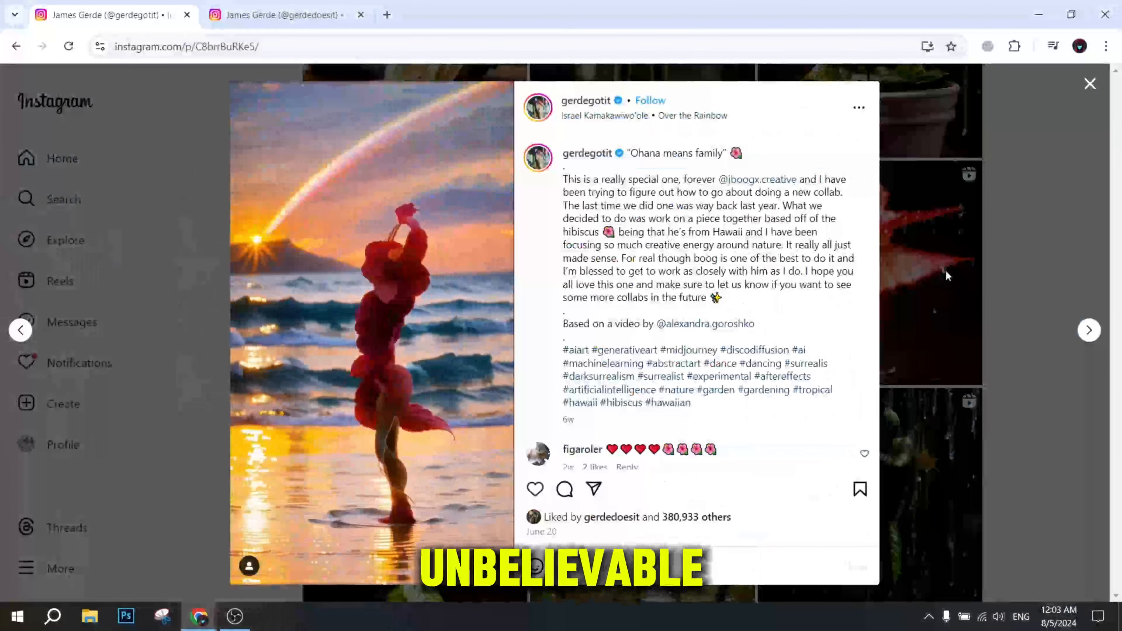
{"action": "left_click", "coordinate": [947, 276]}
{"action": "scroll", "coordinate": [649, 288], "scroll_direction": "down", "scroll_amount": 5}
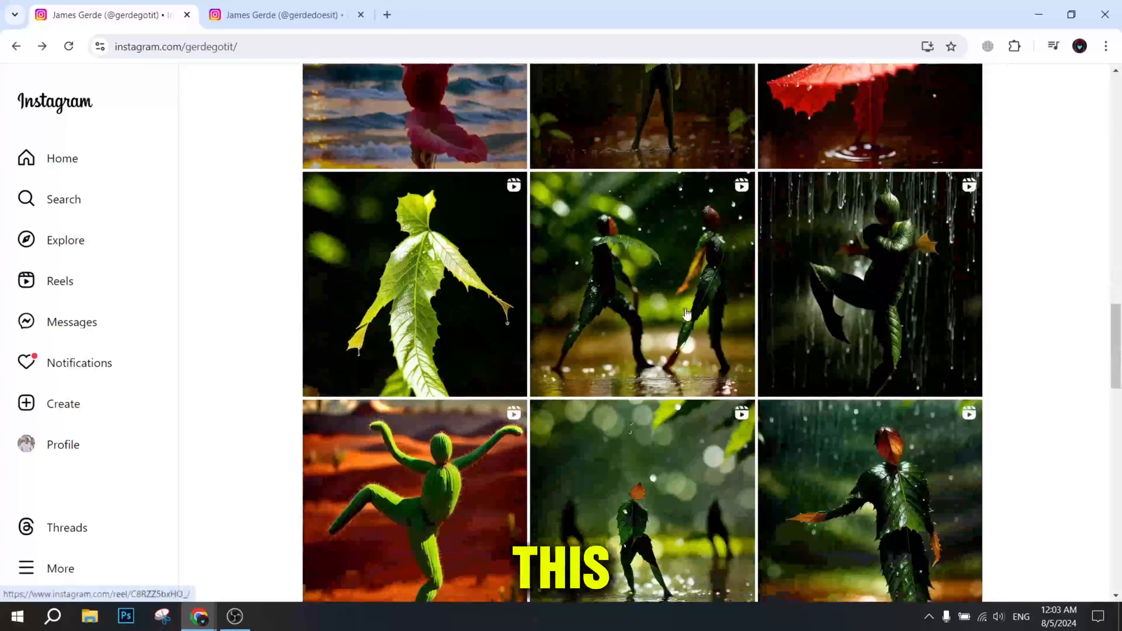
{"action": "left_click", "coordinate": [649, 288]}
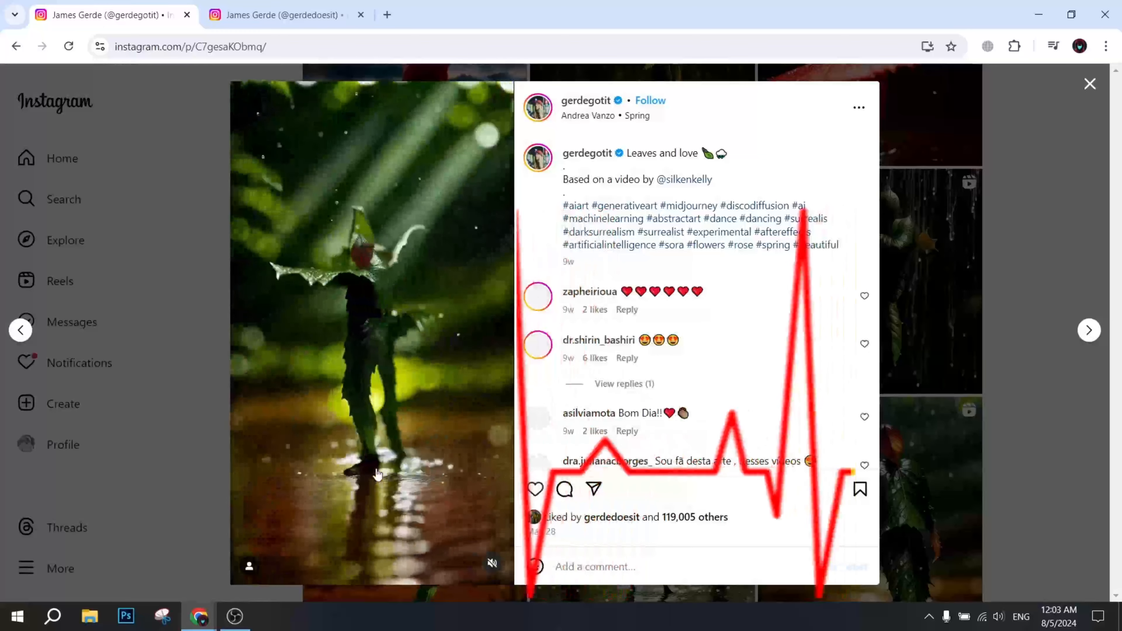
{"action": "left_click", "coordinate": [954, 351]}
{"action": "scroll", "coordinate": [932, 316], "scroll_direction": "down", "scroll_amount": 5}
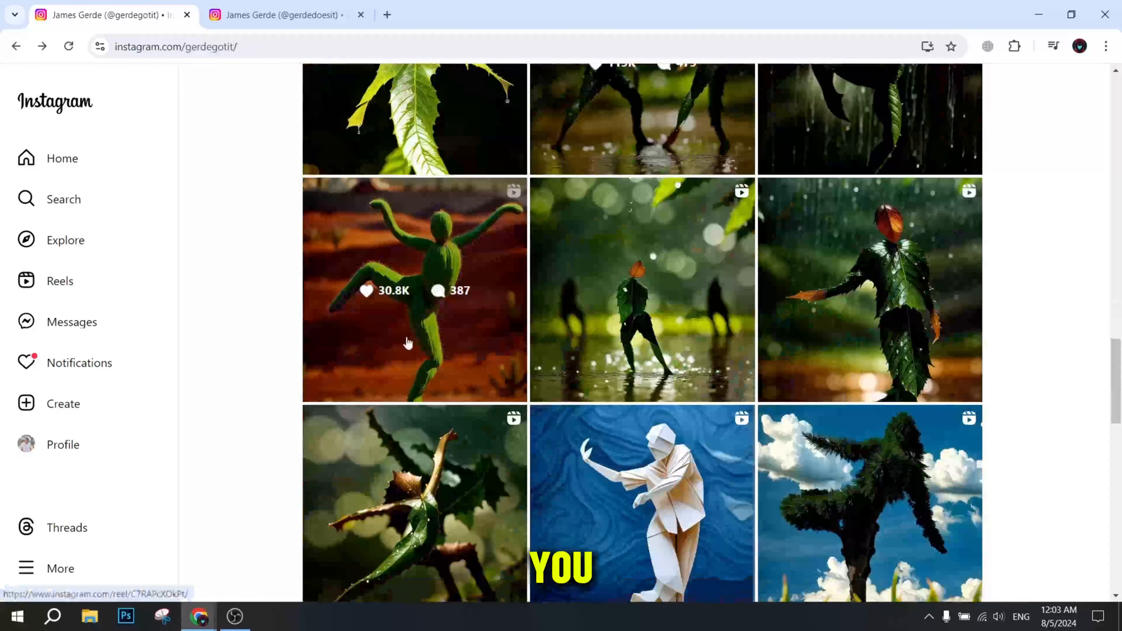
{"action": "left_click", "coordinate": [411, 274]}
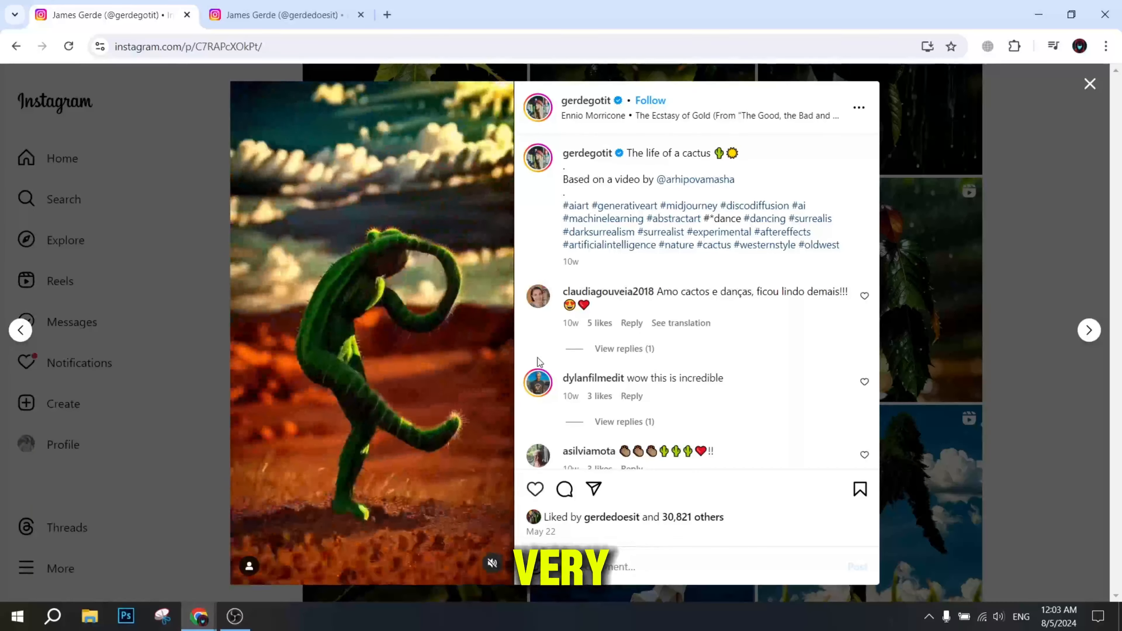
{"action": "key", "text": "Escape"}
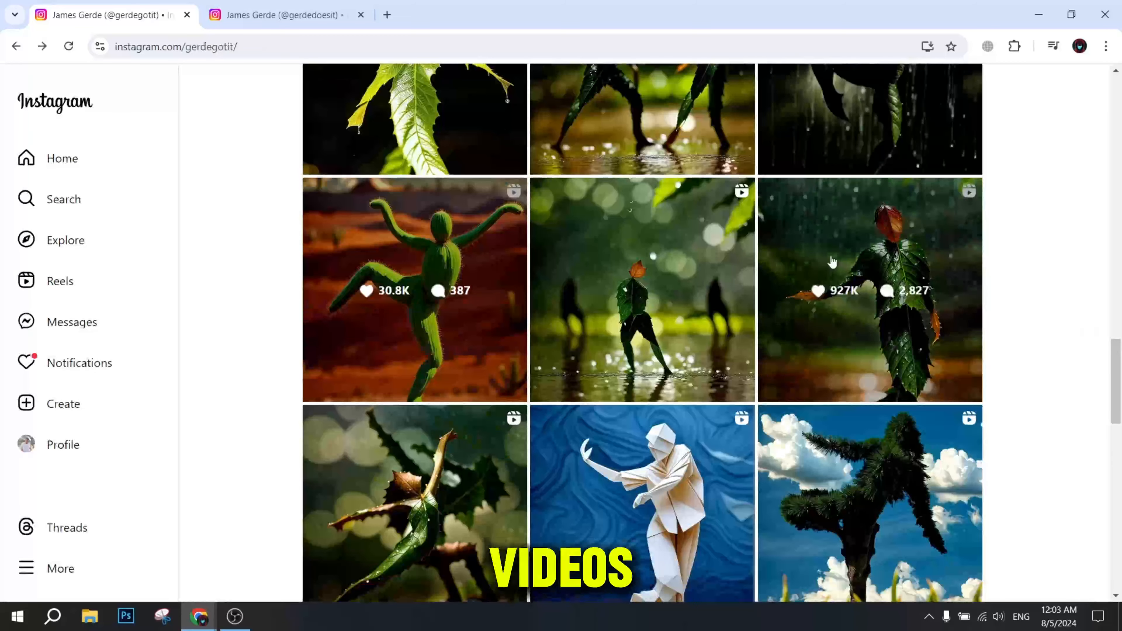
{"action": "scroll", "coordinate": [643, 322], "scroll_direction": "down", "scroll_amount": 8}
{"action": "scroll", "coordinate": [642, 329], "scroll_direction": "down", "scroll_amount": 10}
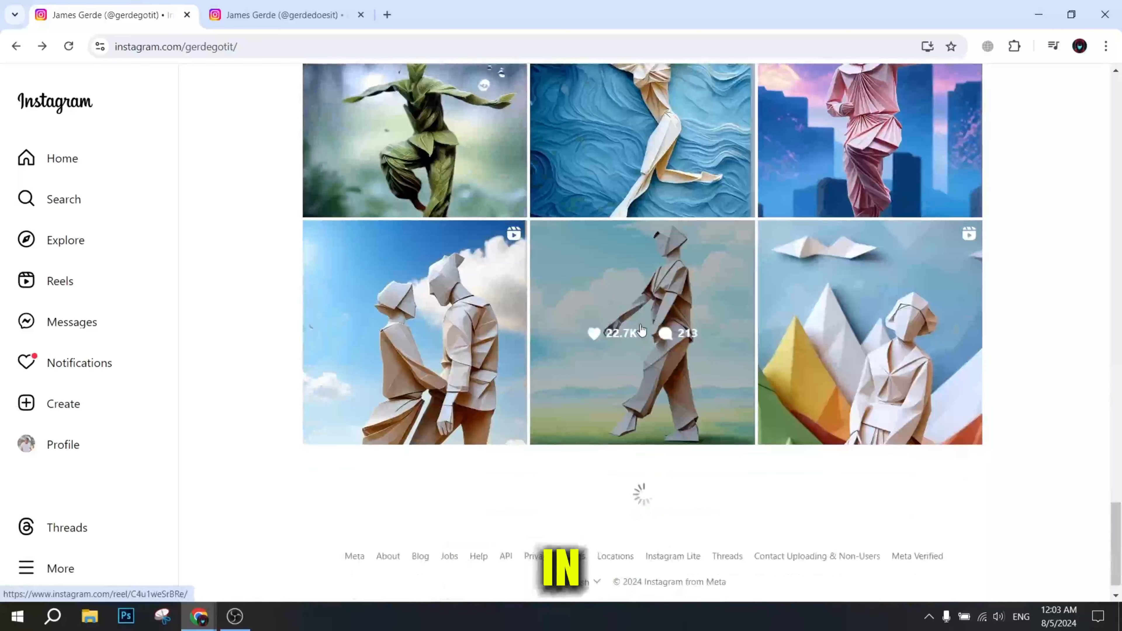
{"action": "scroll", "coordinate": [640, 330], "scroll_direction": "down", "scroll_amount": 3}
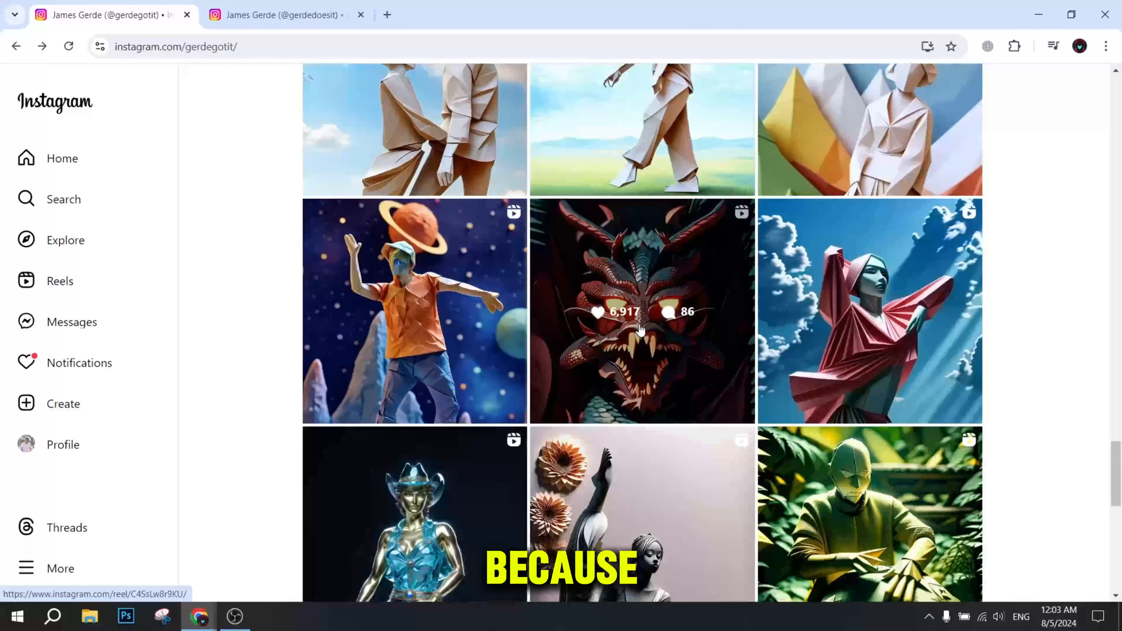
{"action": "scroll", "coordinate": [640, 329], "scroll_direction": "up", "scroll_amount": 5}
- Check the gerdedoesit profile's follower list, and return to the top of the gerdegotit profile
{"action": "left_click", "coordinate": [319, 5]}
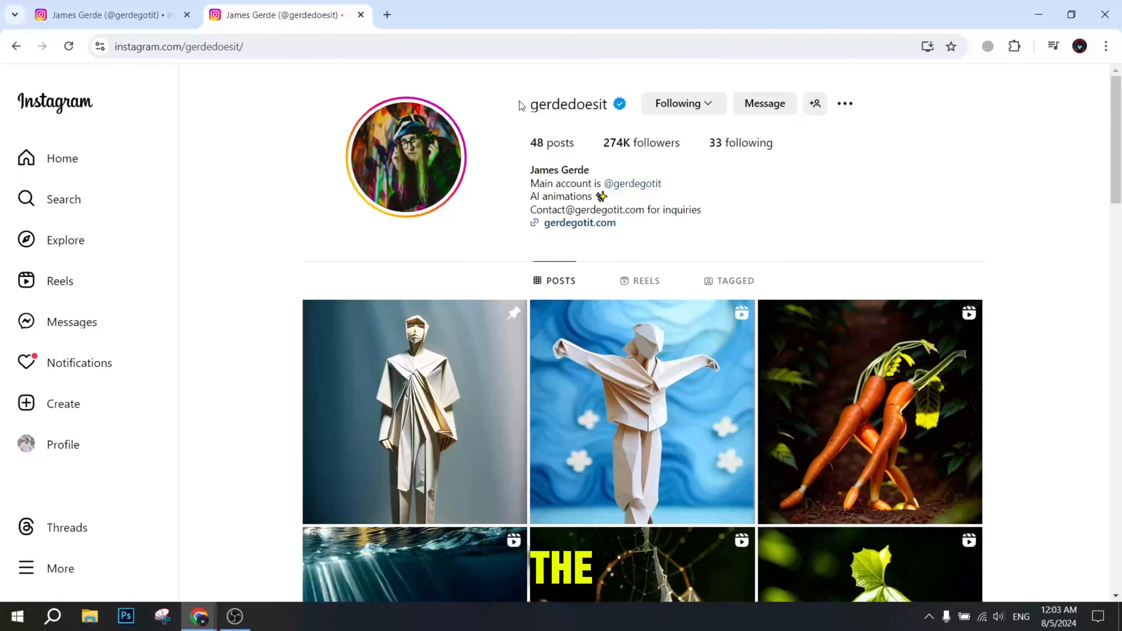
{"action": "left_click", "coordinate": [684, 142]}
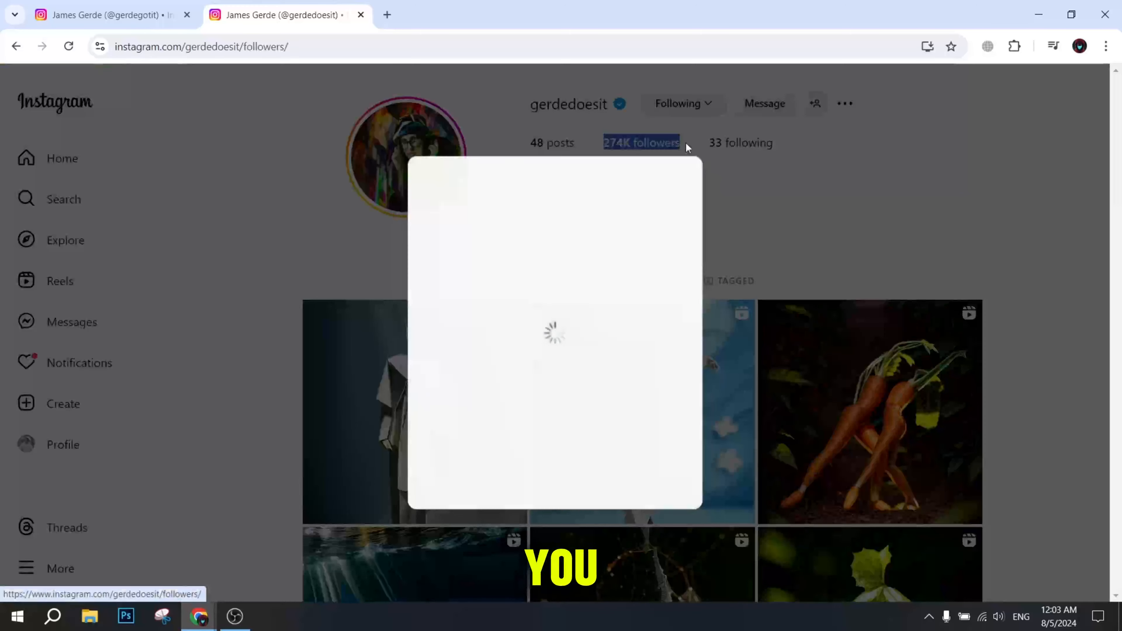
{"action": "left_click", "coordinate": [771, 171]}
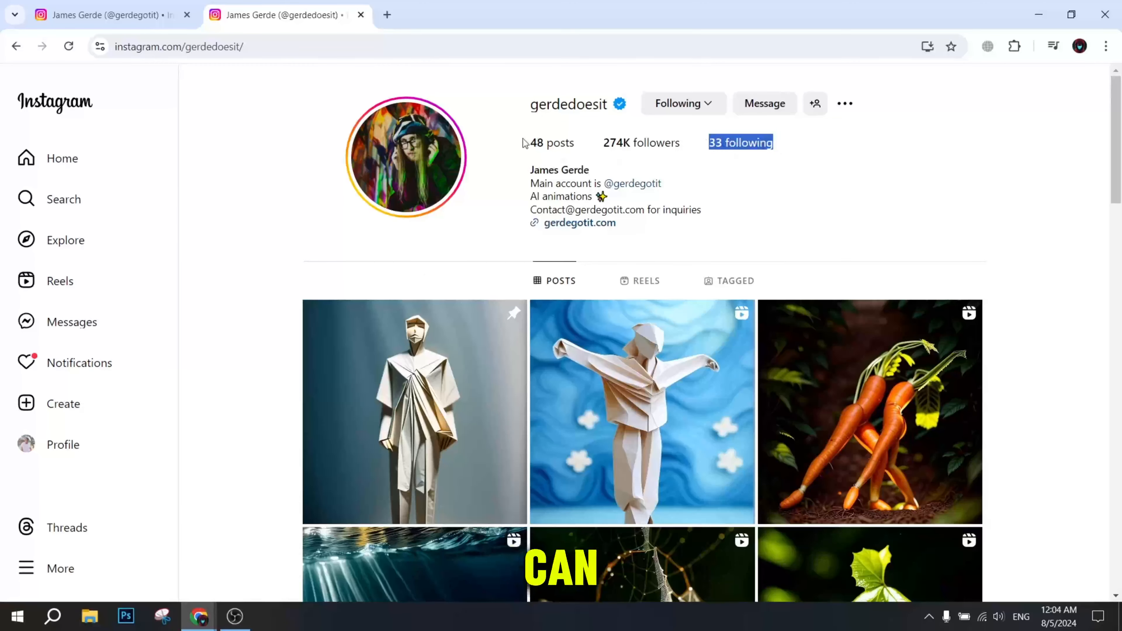
{"action": "left_click", "coordinate": [164, 9]}
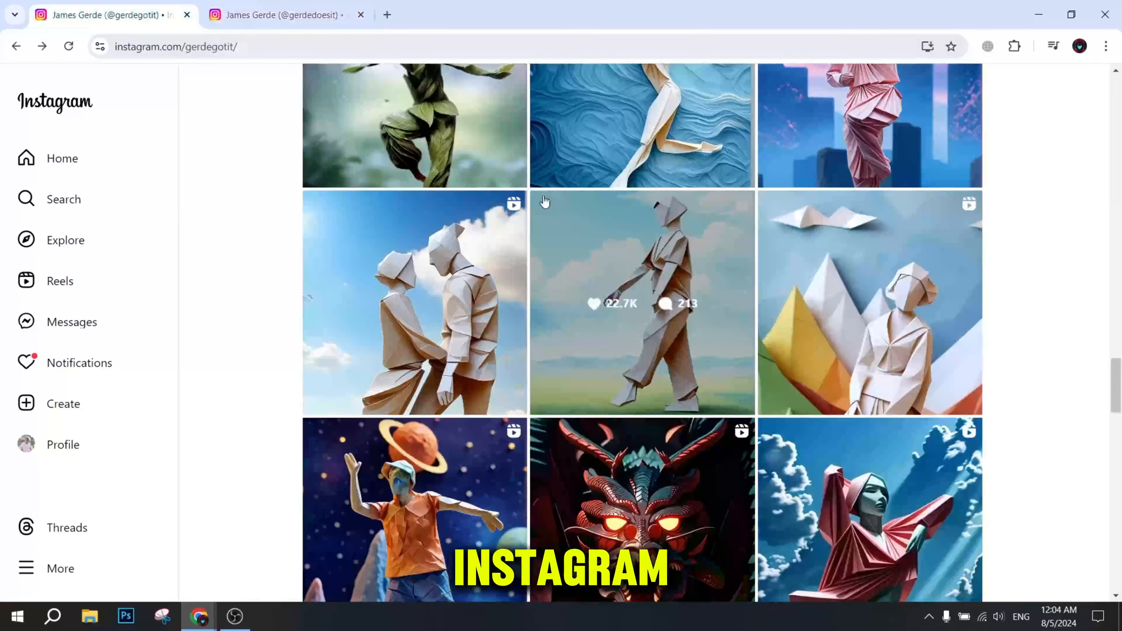
{"action": "scroll", "coordinate": [641, 230], "scroll_direction": "down", "scroll_amount": 1}
{"action": "scroll", "coordinate": [707, 248], "scroll_direction": "up", "scroll_amount": 1}
{"action": "left_click_drag", "start_coordinate": [1114, 363], "coordinate": [1096, 74]}
- Look through the AI animation posts on the gerdedoesit profile
{"action": "left_click", "coordinate": [285, 12]}
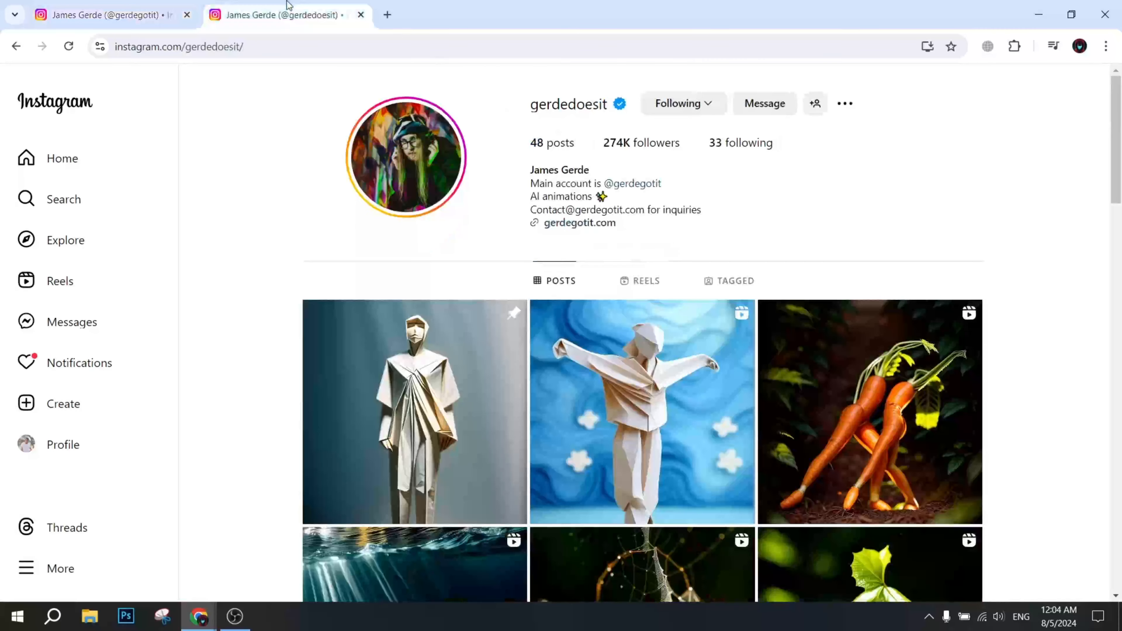
{"action": "scroll", "coordinate": [494, 351], "scroll_direction": "down", "scroll_amount": 5}
{"action": "scroll", "coordinate": [874, 413], "scroll_direction": "down", "scroll_amount": 15}
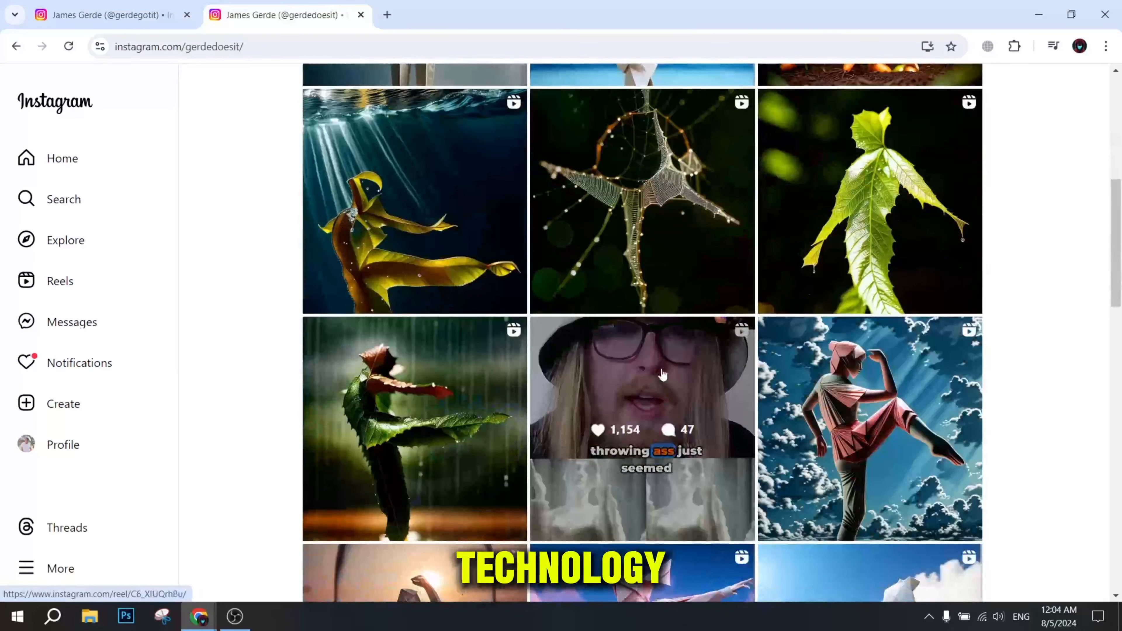
{"action": "scroll", "coordinate": [675, 331], "scroll_direction": "down", "scroll_amount": 4}
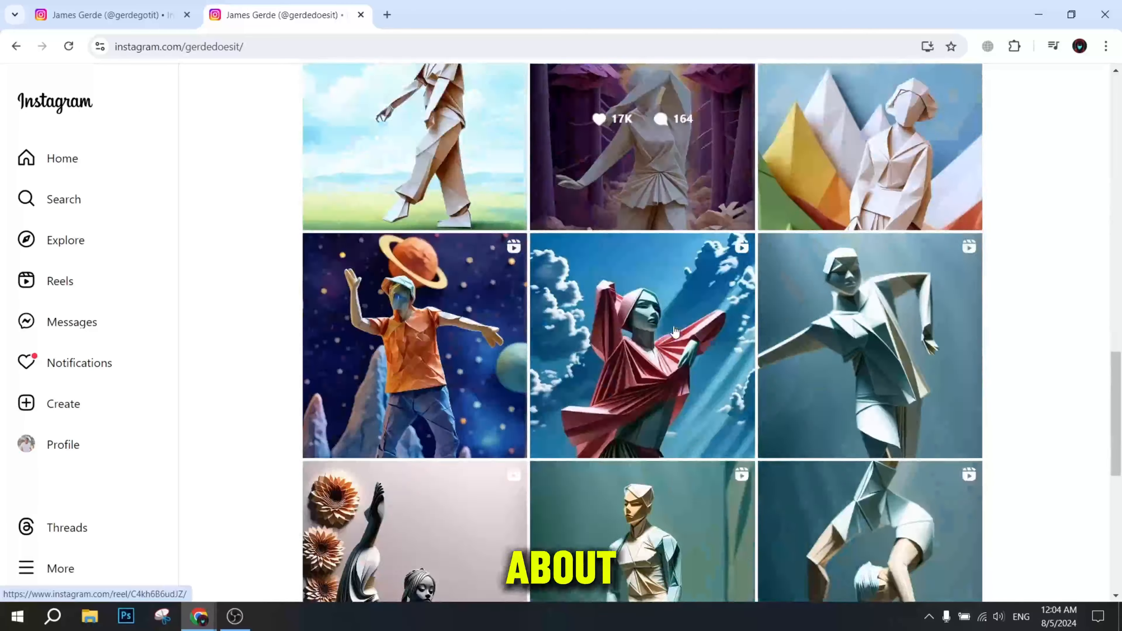
{"action": "scroll", "coordinate": [851, 369], "scroll_direction": "up", "scroll_amount": 20}
{"action": "scroll", "coordinate": [851, 369], "scroll_direction": "down", "scroll_amount": 3}
{"action": "left_click", "coordinate": [850, 369]}
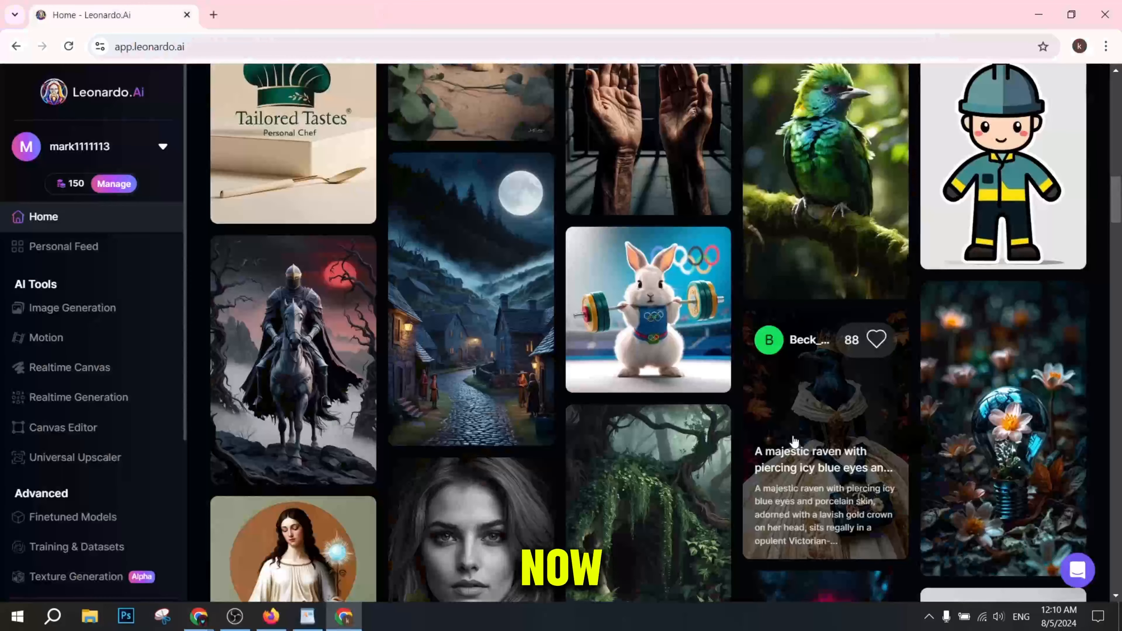
- Open the image creation tool in Leonardo.Ai and dismiss the getting-started tour
{"action": "scroll", "coordinate": [791, 451], "scroll_direction": "up", "scroll_amount": 15}
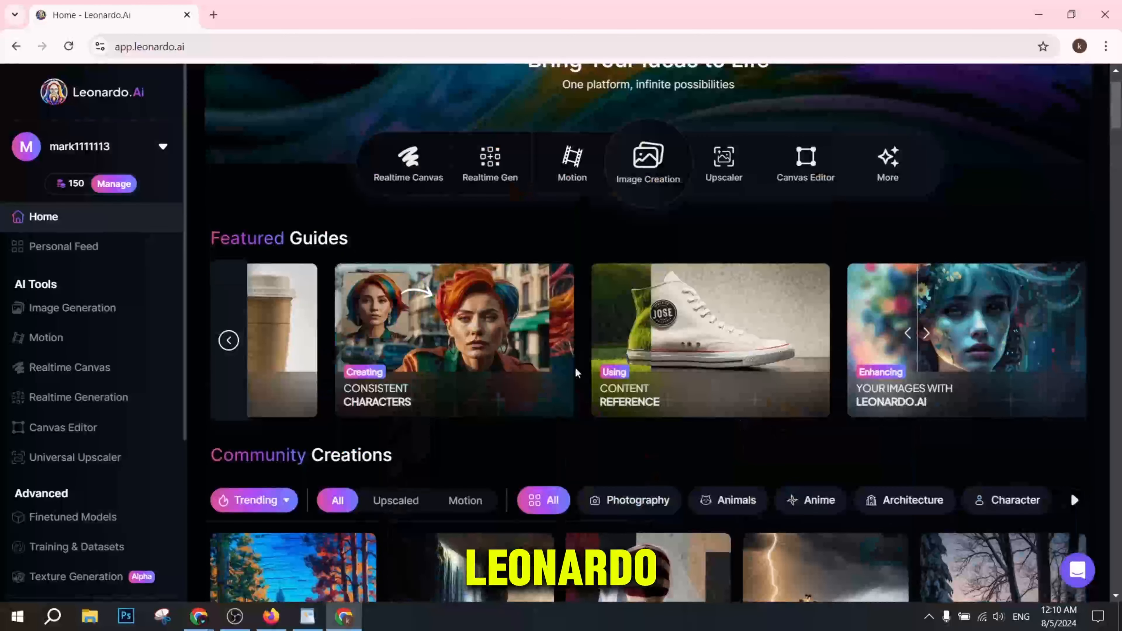
{"action": "left_click", "coordinate": [646, 176]}
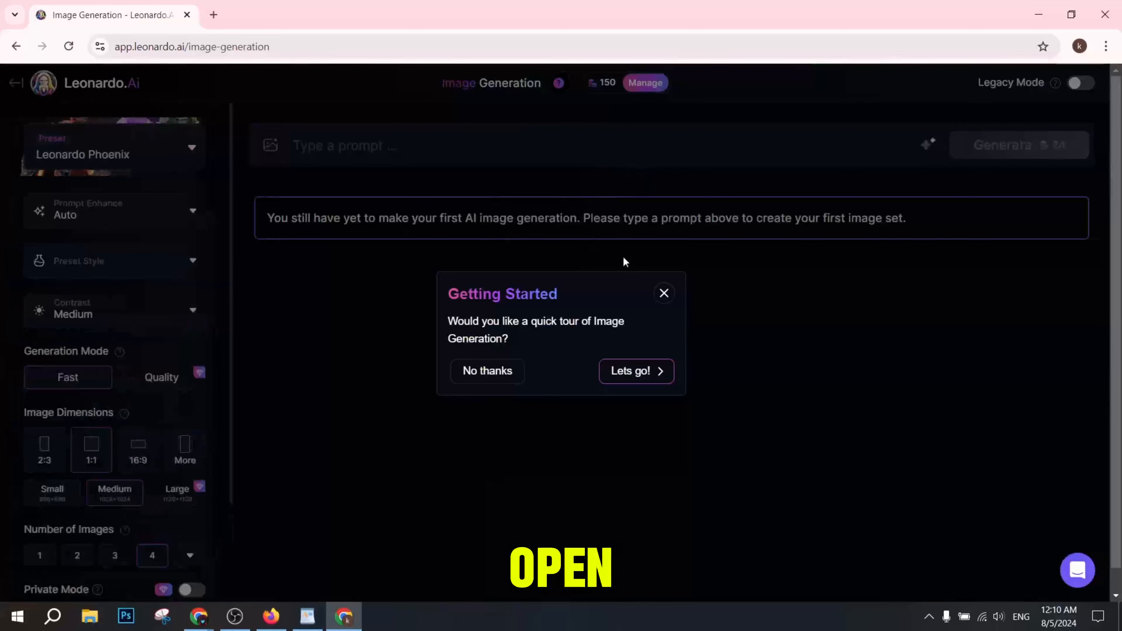
{"action": "left_click", "coordinate": [666, 294]}
{"action": "left_click", "coordinate": [638, 209]}
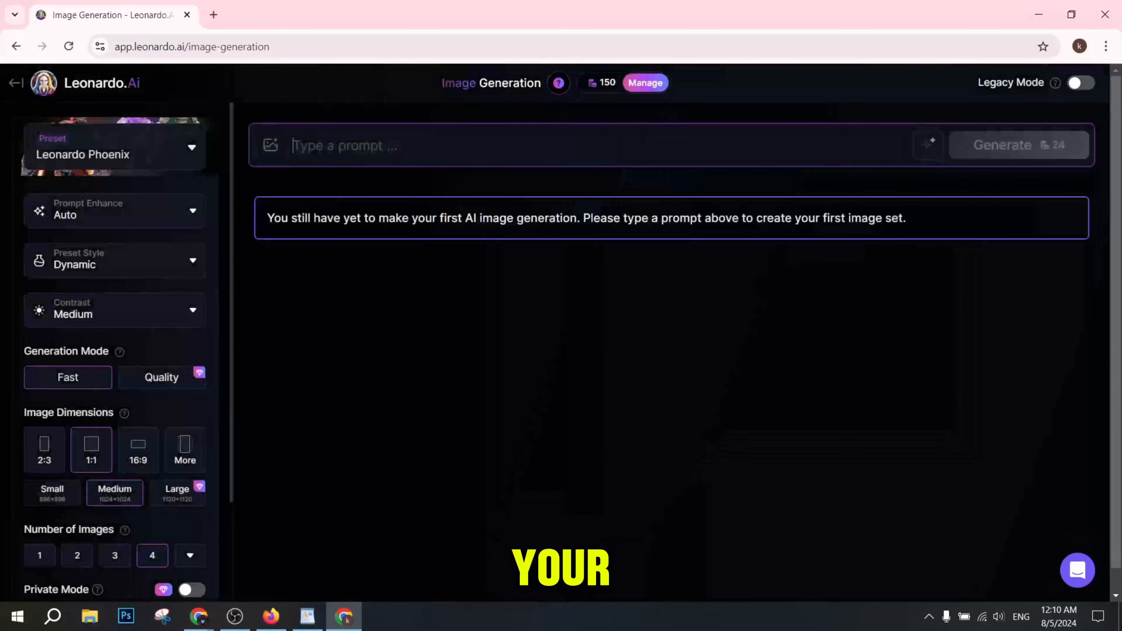
- Review the preset and prompt enhancement options, keep Leonardo Phoenix and Auto, and choose the Dynamic preset style
{"action": "left_click", "coordinate": [150, 153]}
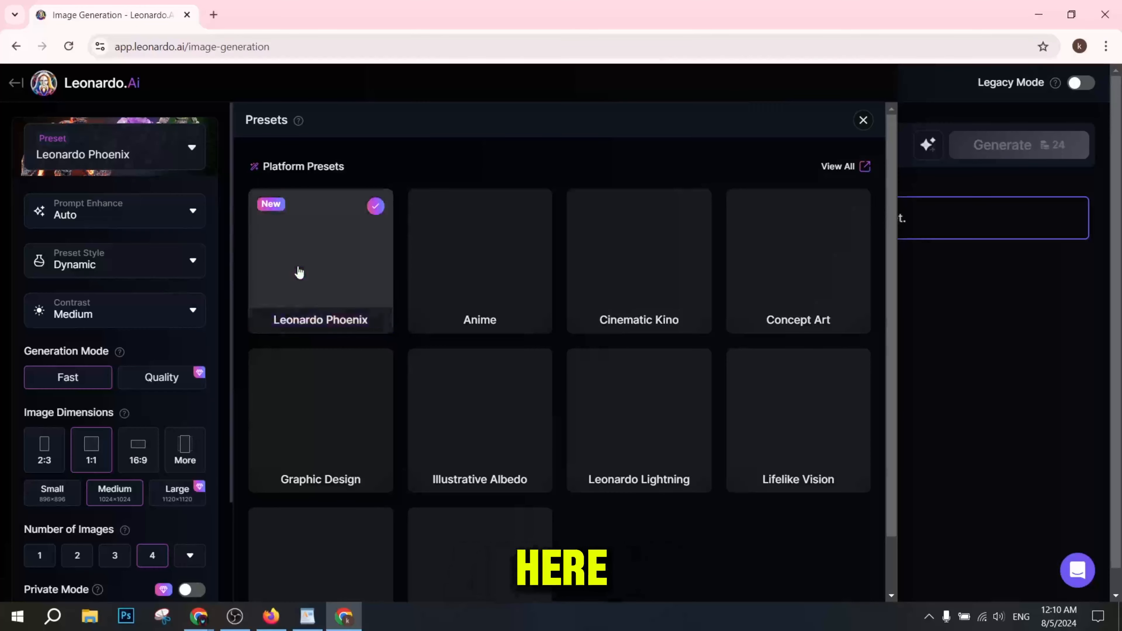
{"action": "left_click", "coordinate": [861, 122]}
{"action": "left_click", "coordinate": [152, 222]}
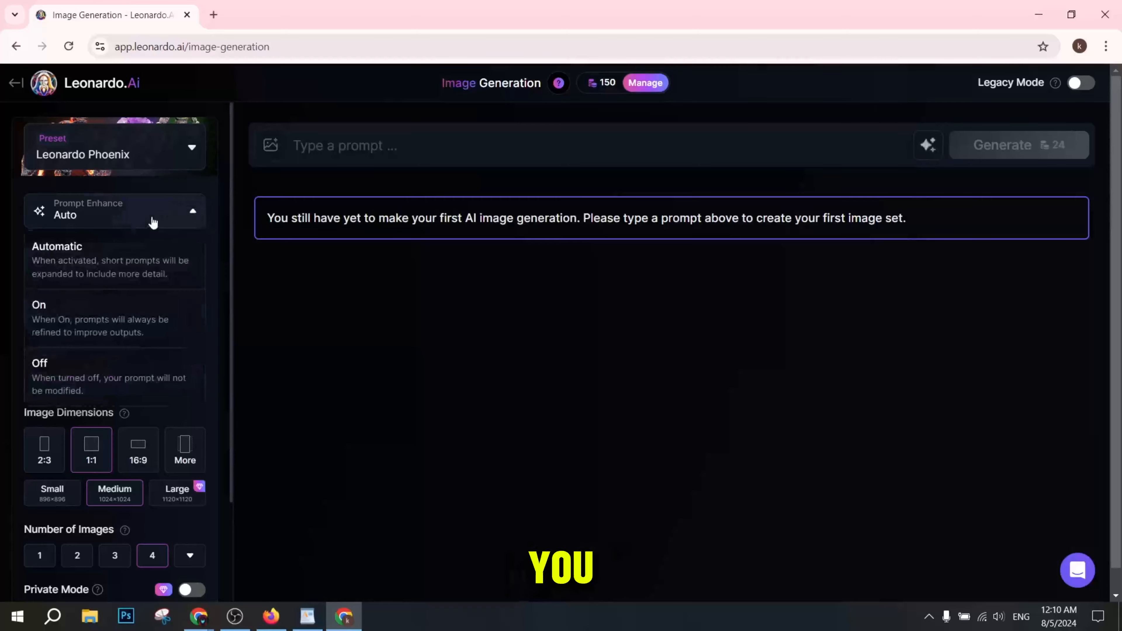
{"action": "left_click", "coordinate": [80, 208]}
{"action": "left_click", "coordinate": [102, 265]}
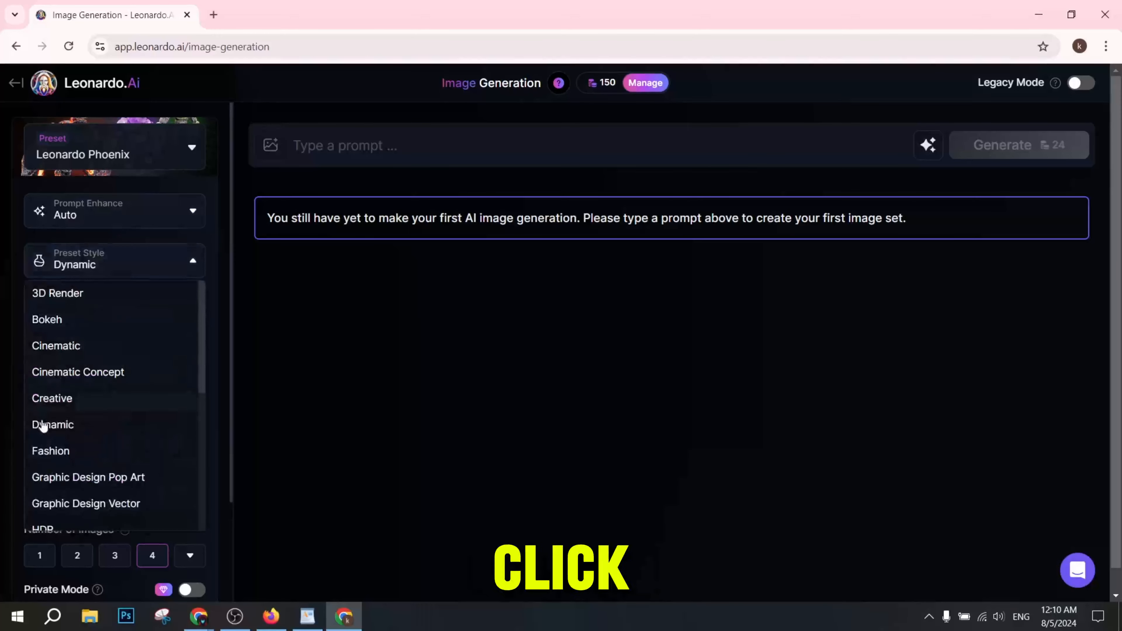
{"action": "left_click", "coordinate": [63, 432]}
- Set the image dimensions to a tall portrait ratio, with the medium size at 768×1376 pixels
{"action": "scroll", "coordinate": [263, 408], "scroll_direction": "down", "scroll_amount": 1}
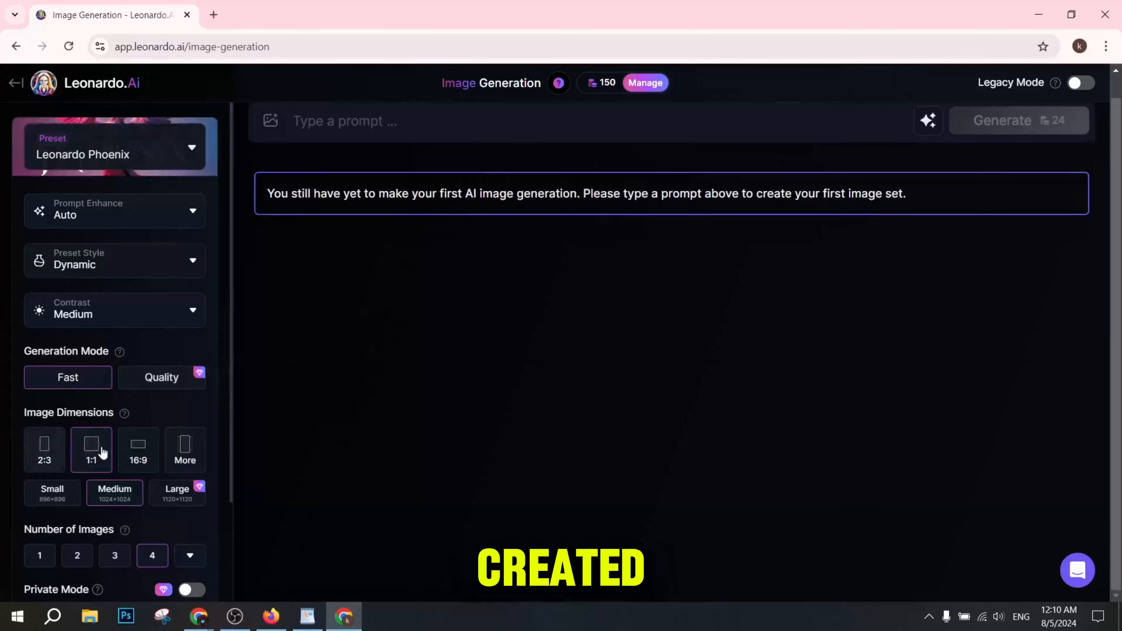
{"action": "left_click", "coordinate": [185, 456]}
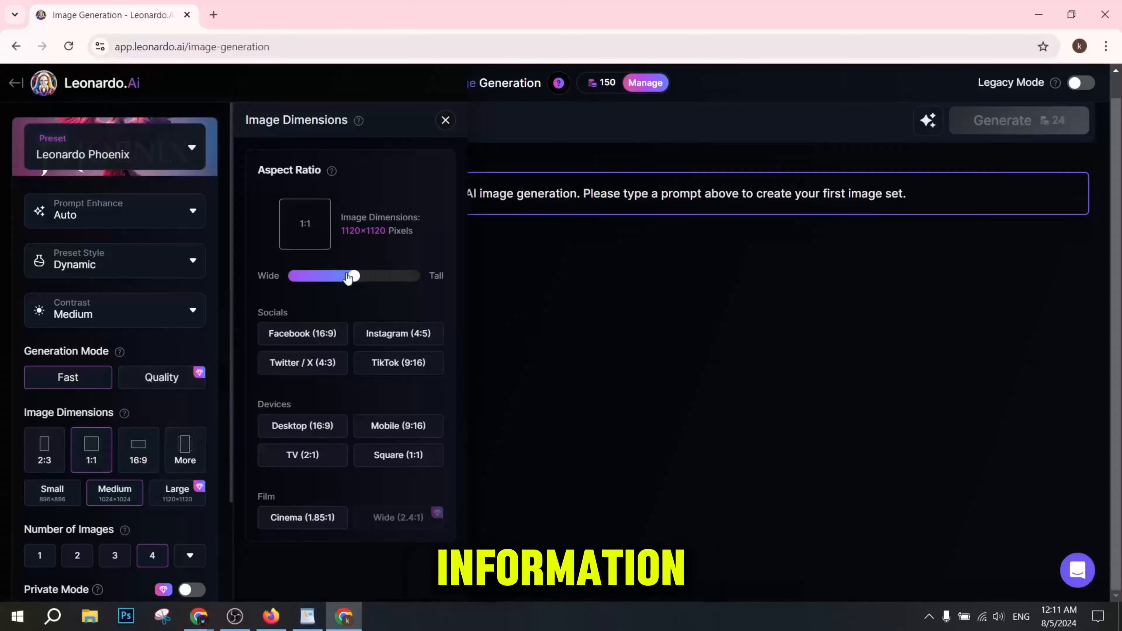
{"action": "left_click", "coordinate": [446, 120]}
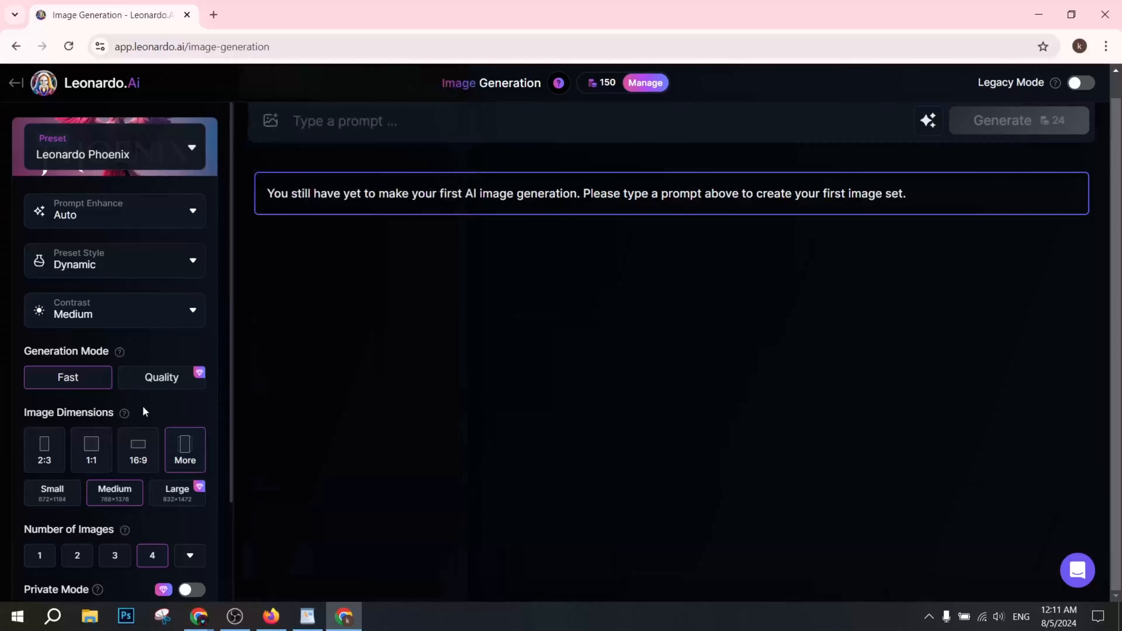
- Expand the advanced settings, enable the negative prompt and remove it again
{"action": "scroll", "coordinate": [100, 453], "scroll_direction": "down", "scroll_amount": 3}
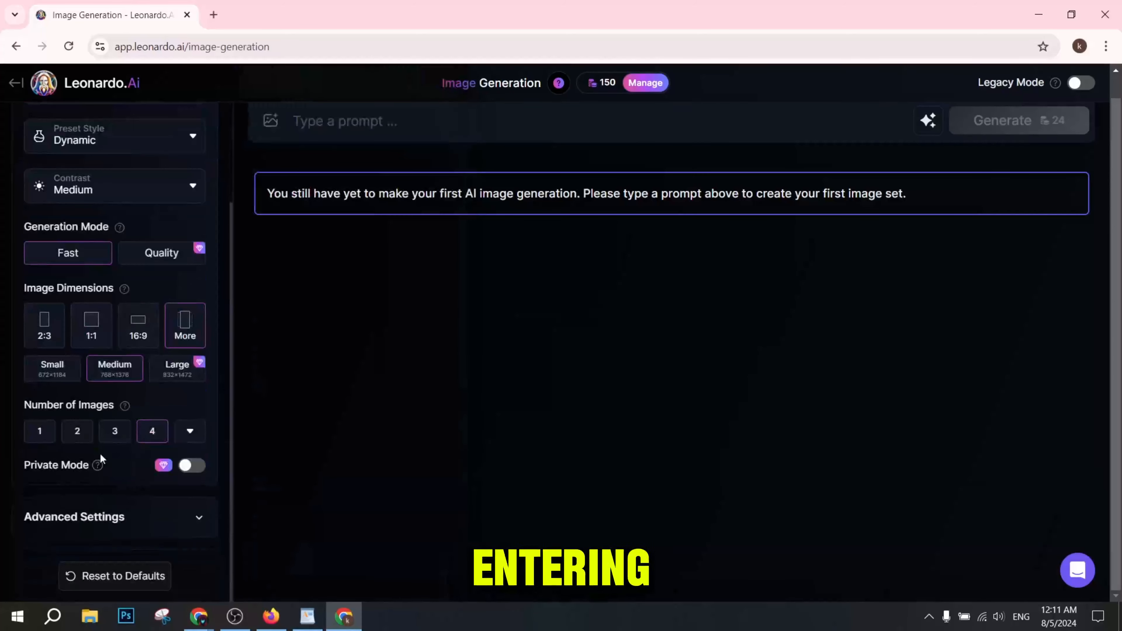
{"action": "left_click", "coordinate": [173, 522]}
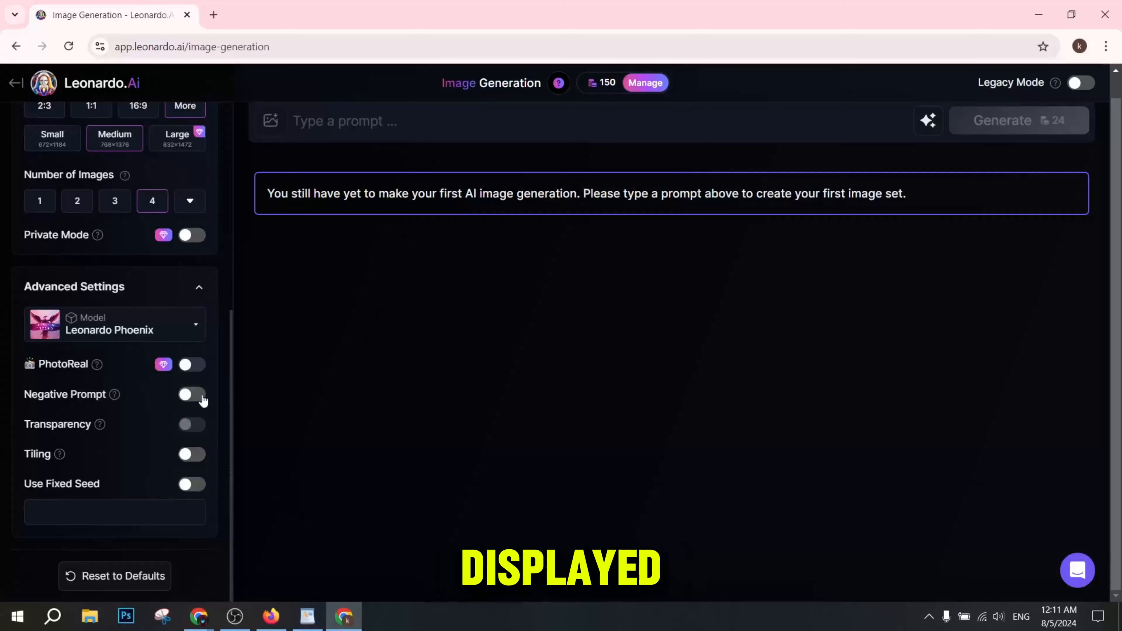
{"action": "left_click", "coordinate": [190, 394]}
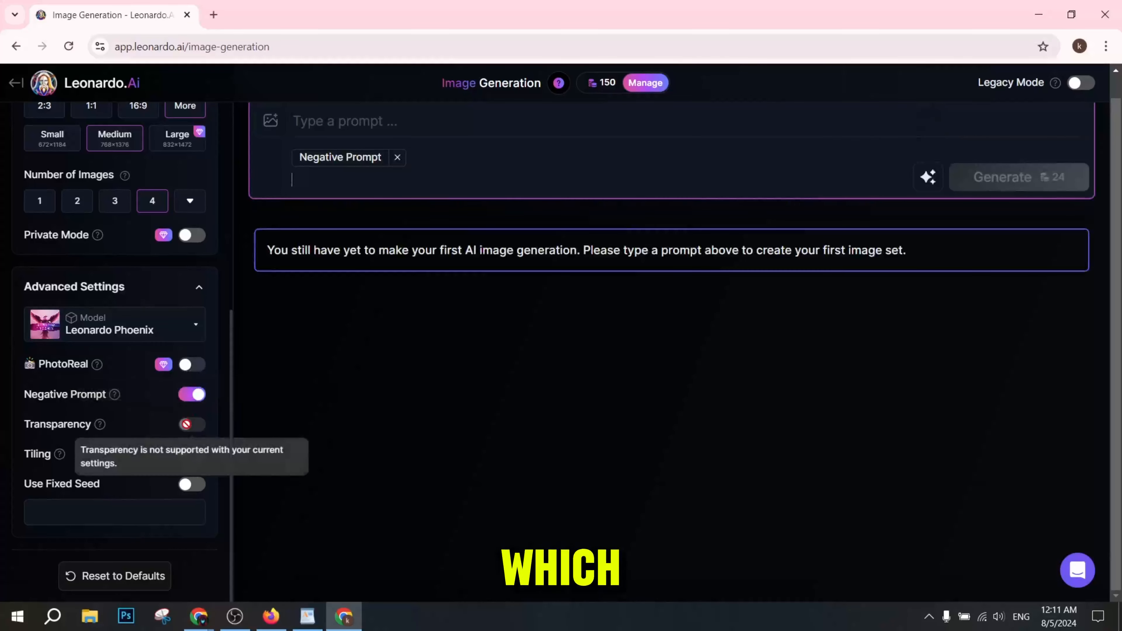
{"action": "scroll", "coordinate": [220, 408], "scroll_direction": "up", "scroll_amount": 5}
{"action": "left_click", "coordinate": [395, 184]}
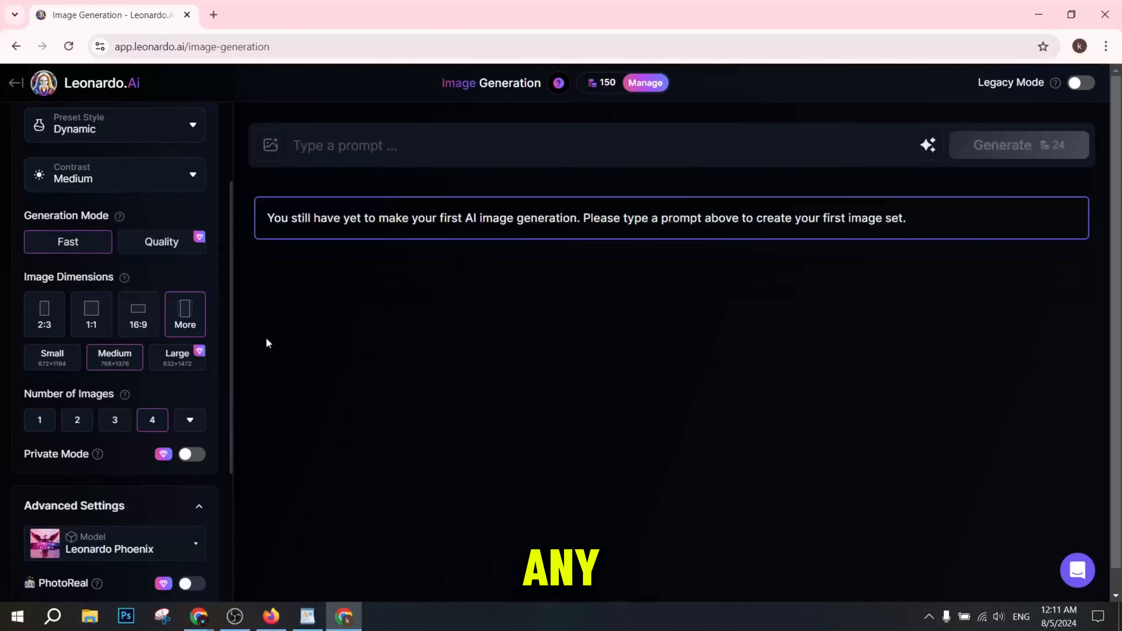
{"action": "scroll", "coordinate": [198, 394], "scroll_direction": "down", "scroll_amount": 5}
{"action": "scroll", "coordinate": [201, 411], "scroll_direction": "up", "scroll_amount": 5}
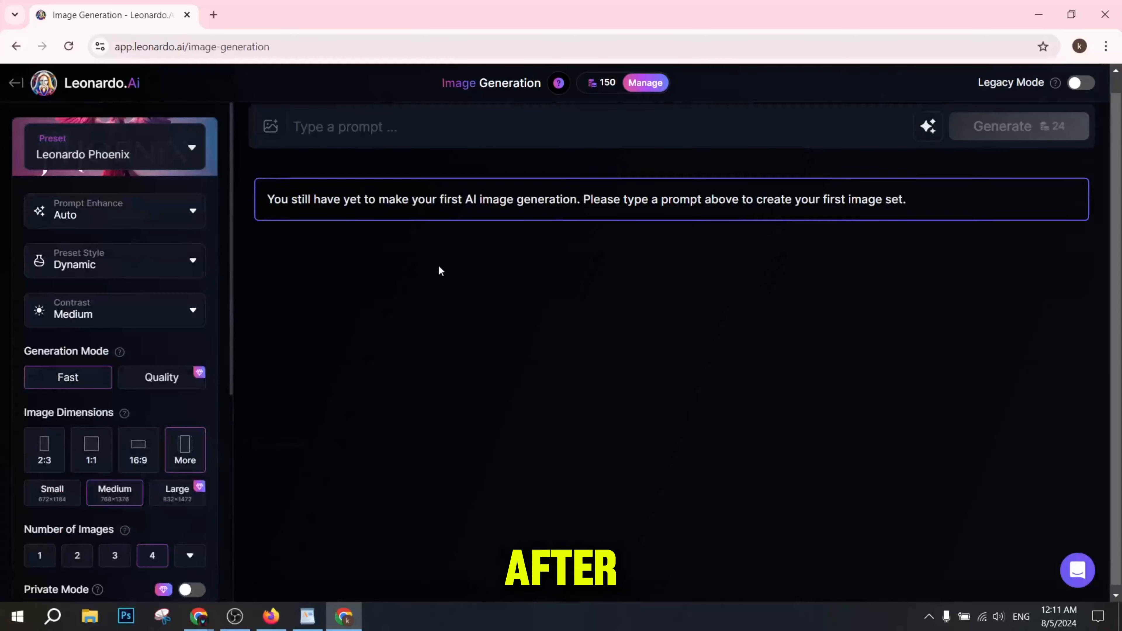
{"action": "scroll", "coordinate": [438, 268], "scroll_direction": "up", "scroll_amount": 1}
- Switch to WordPad and copy the whole prompt about the magical miniature flower sculpture dancing on a clay pot
{"action": "left_click", "coordinate": [308, 617]}
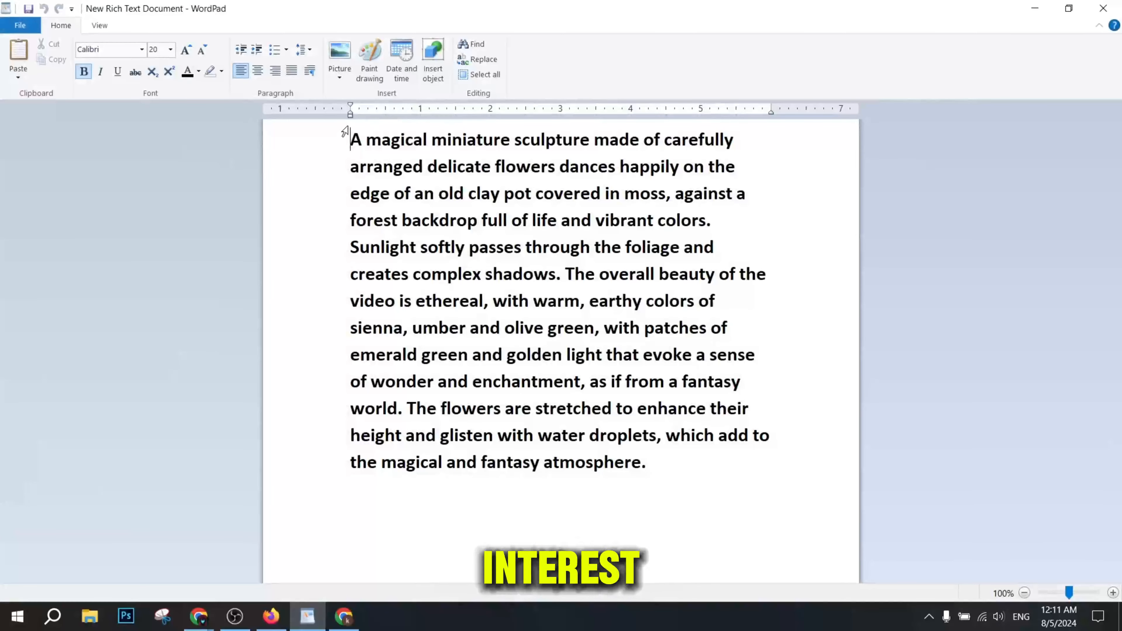
{"action": "left_click_drag", "start_coordinate": [345, 133], "coordinate": [679, 479]}
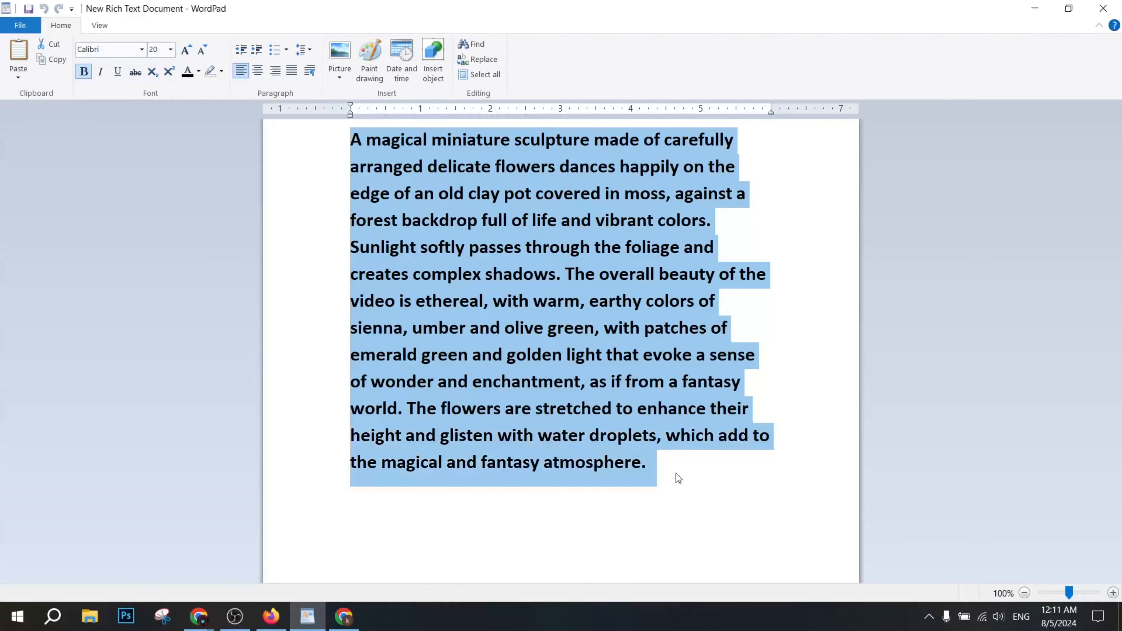
{"action": "right_click", "coordinate": [586, 393]}
{"action": "left_click", "coordinate": [603, 412]}
- Return to Leonardo.Ai and paste the copied flower sculpture text as the image generation prompt
{"action": "left_click", "coordinate": [343, 617]}
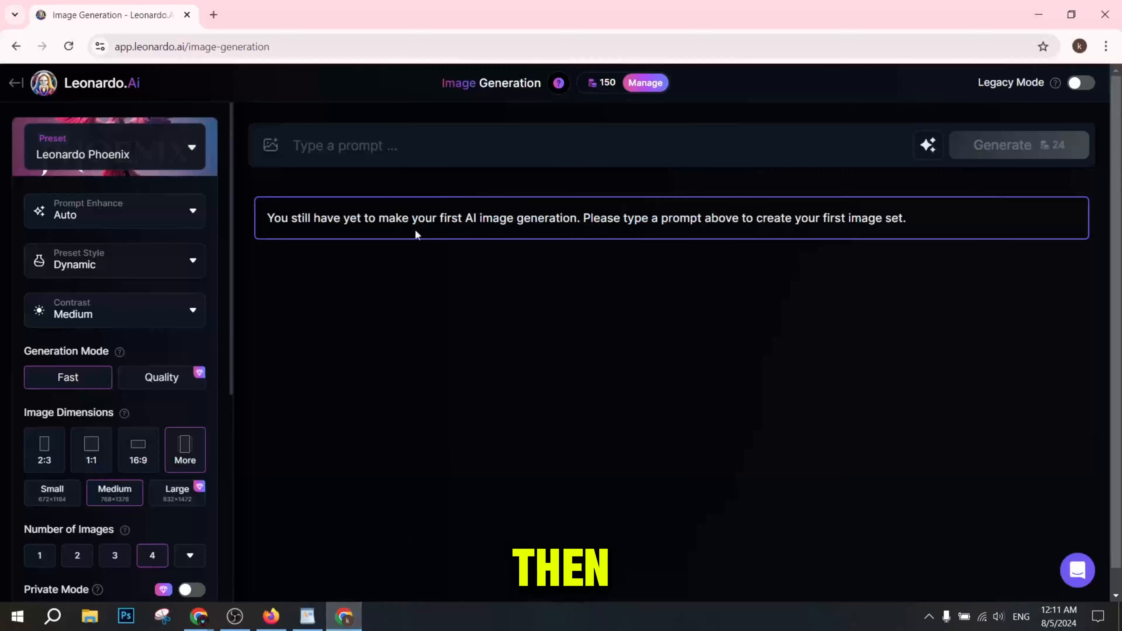
{"action": "left_click", "coordinate": [416, 146]}
{"action": "key", "text": "ctrl+v"}
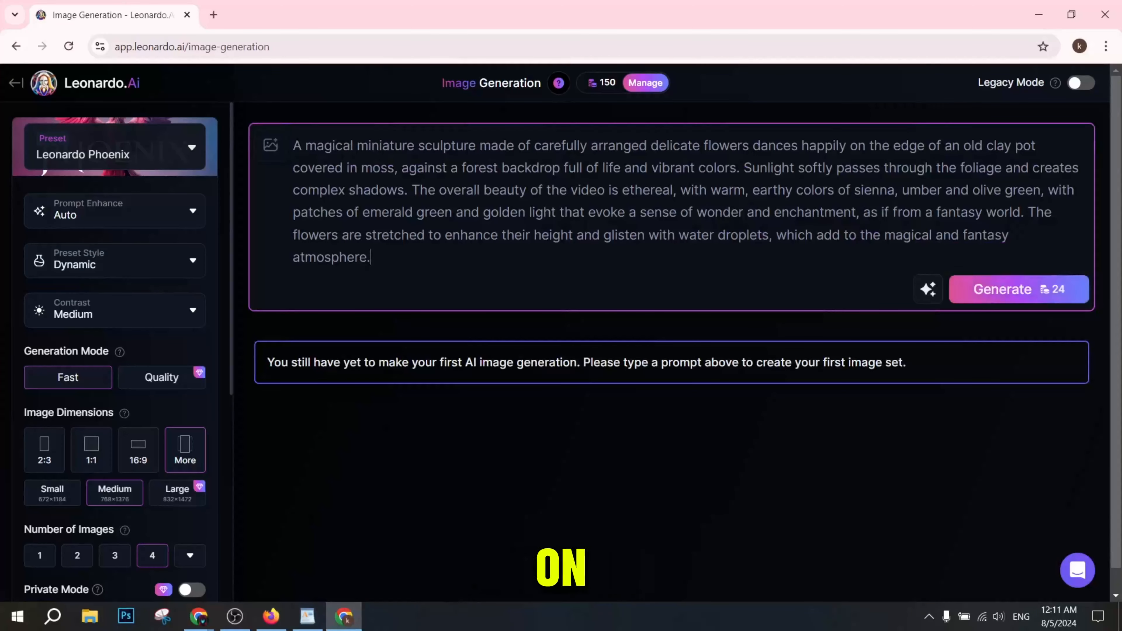
{"action": "left_click_drag", "start_coordinate": [918, 146], "coordinate": [486, 263]}
{"action": "left_click", "coordinate": [486, 264]}
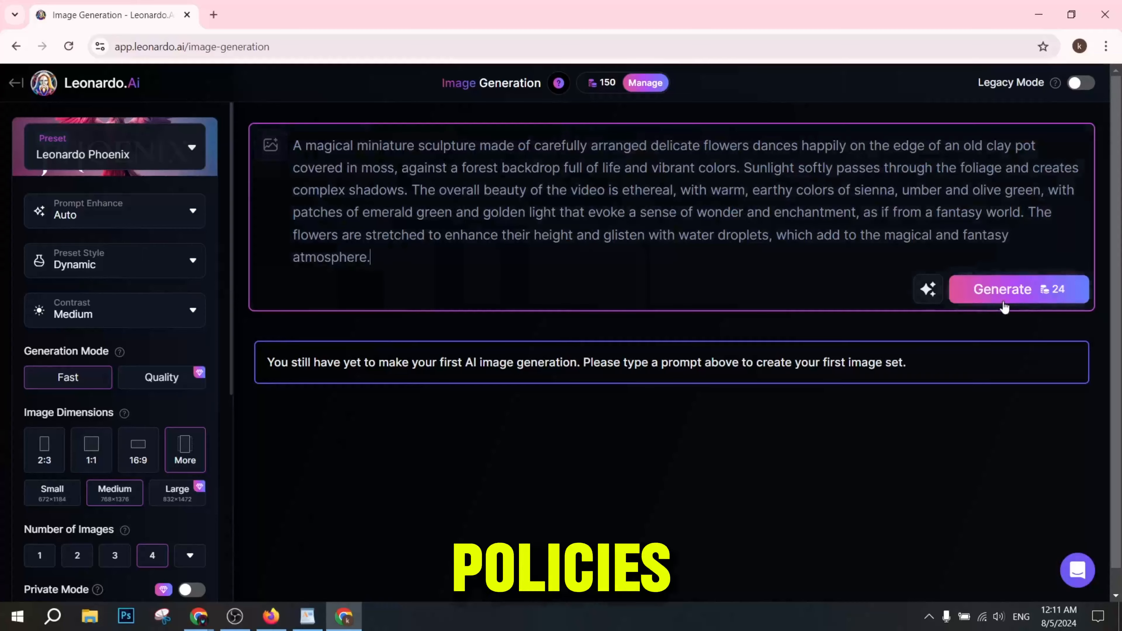
- Generate four images from the flower sculpture prompt in the Dynamic style and another four in the Fashion style
{"action": "left_click", "coordinate": [1046, 292]}
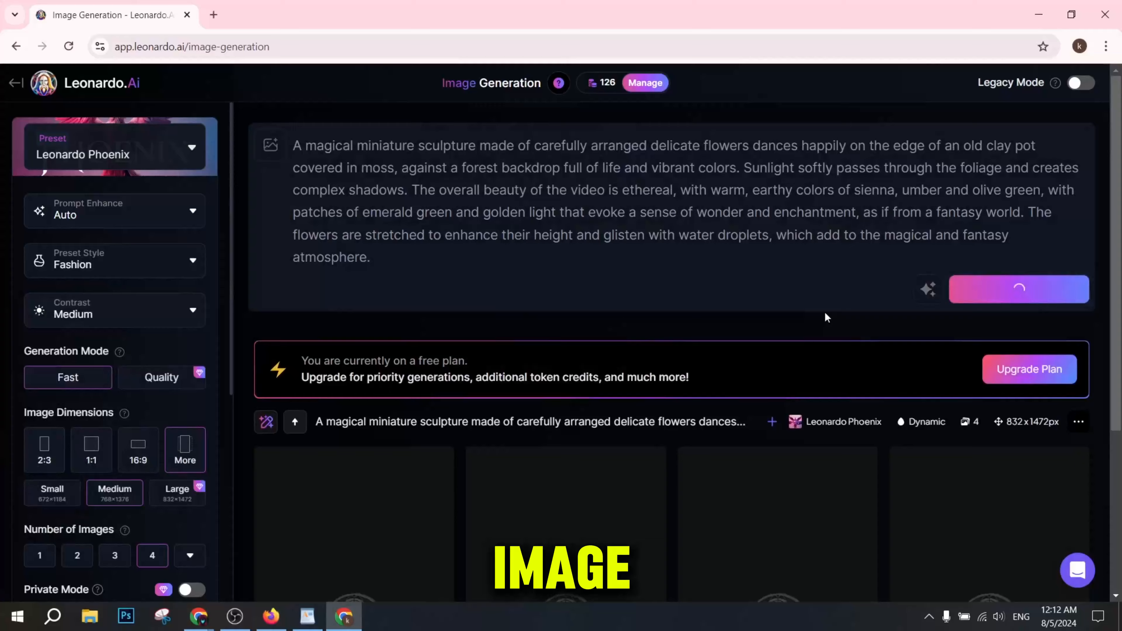
{"action": "scroll", "coordinate": [827, 317], "scroll_direction": "down", "scroll_amount": 5}
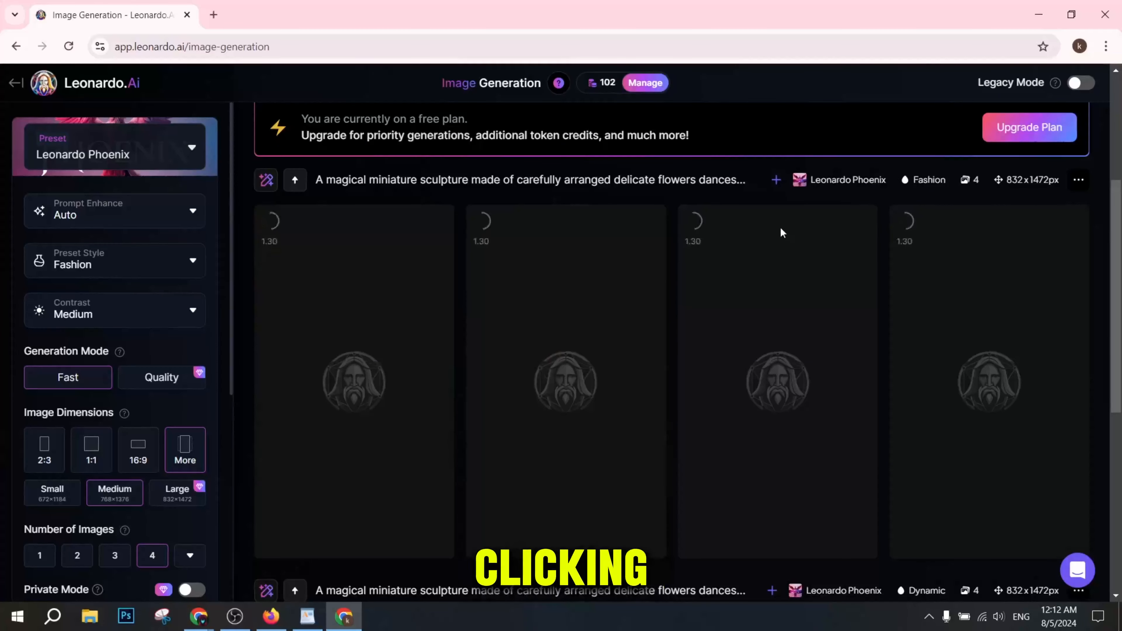
{"action": "scroll", "coordinate": [782, 233], "scroll_direction": "down", "scroll_amount": 8}
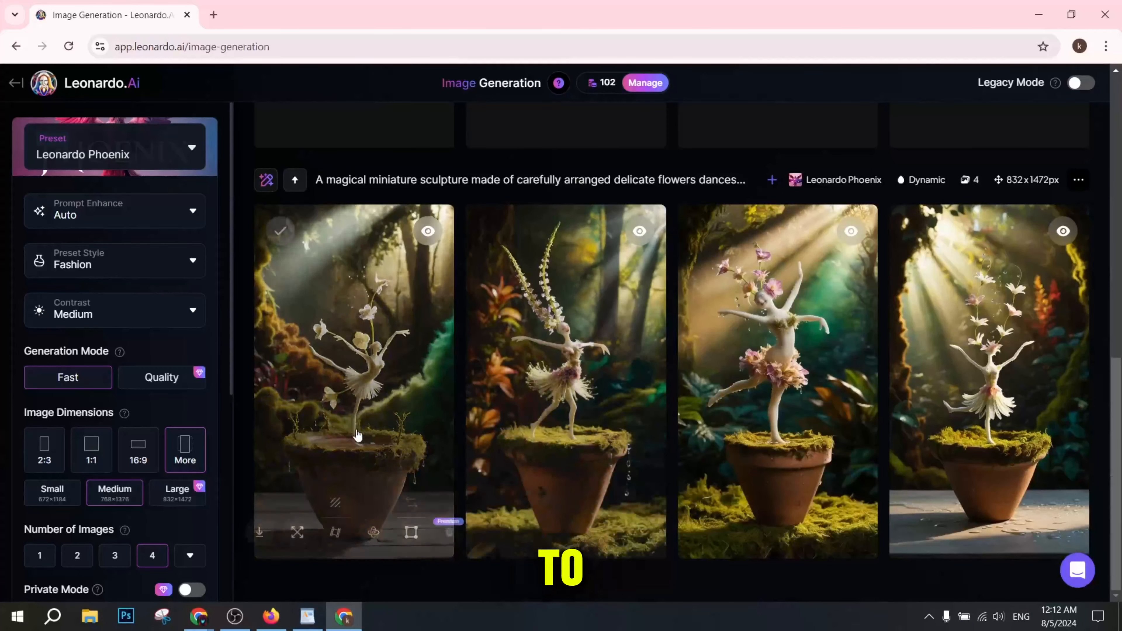
- Preview the second image of the Dynamic set and examine the third one from top to bottom at full size
{"action": "left_click", "coordinate": [580, 364]}
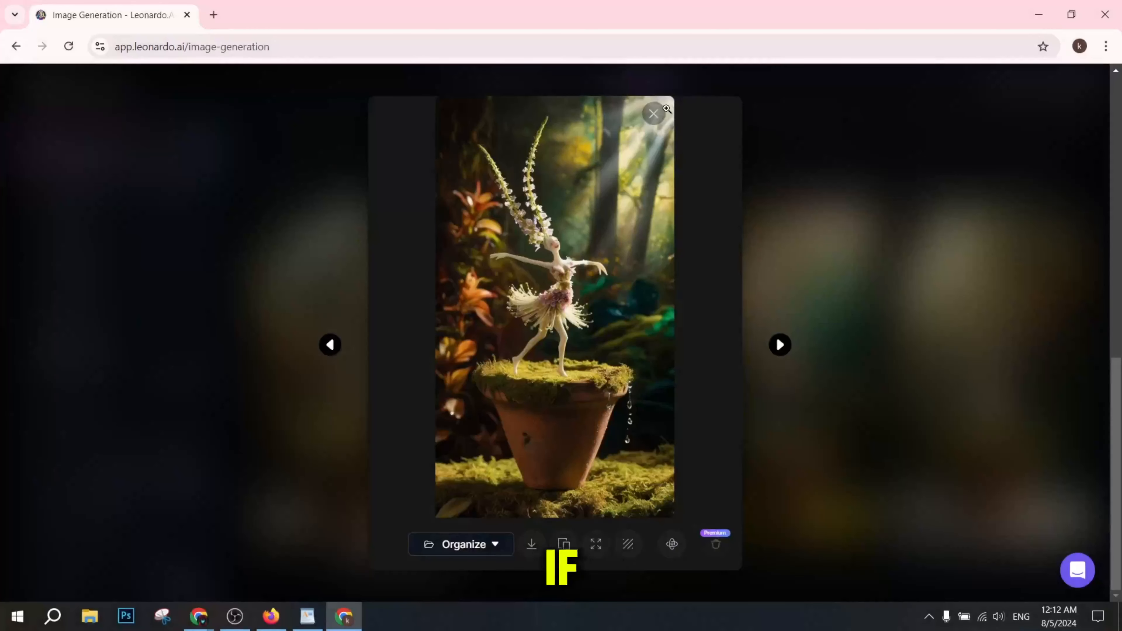
{"action": "left_click", "coordinate": [654, 113]}
{"action": "left_click", "coordinate": [777, 322]}
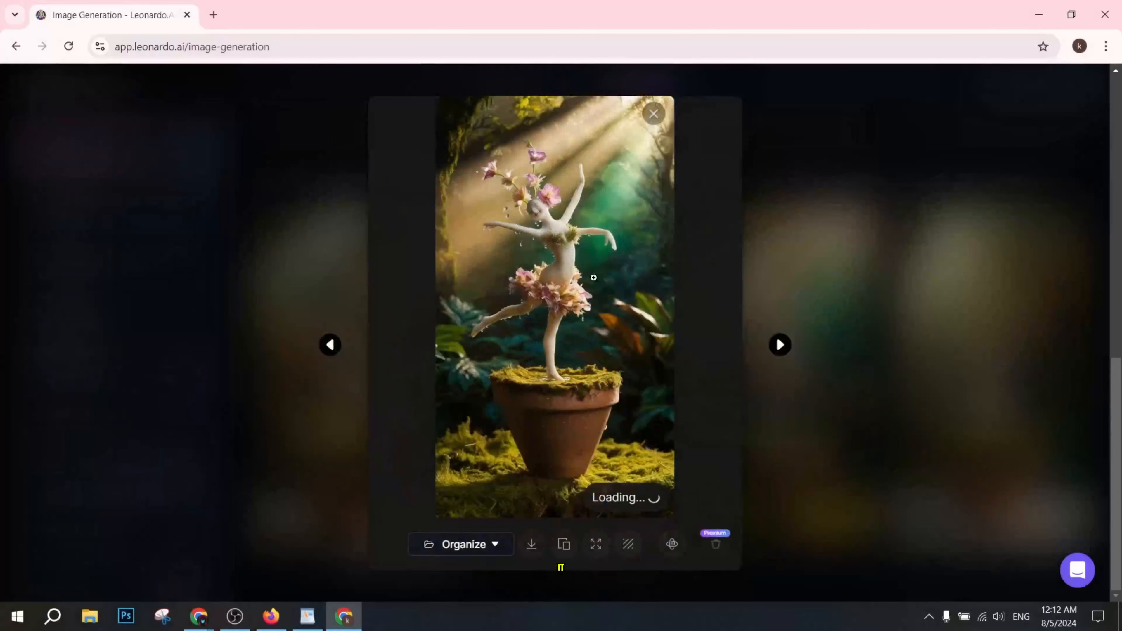
{"action": "left_click", "coordinate": [568, 260]}
{"action": "scroll", "coordinate": [560, 266], "scroll_direction": "down", "scroll_amount": 6}
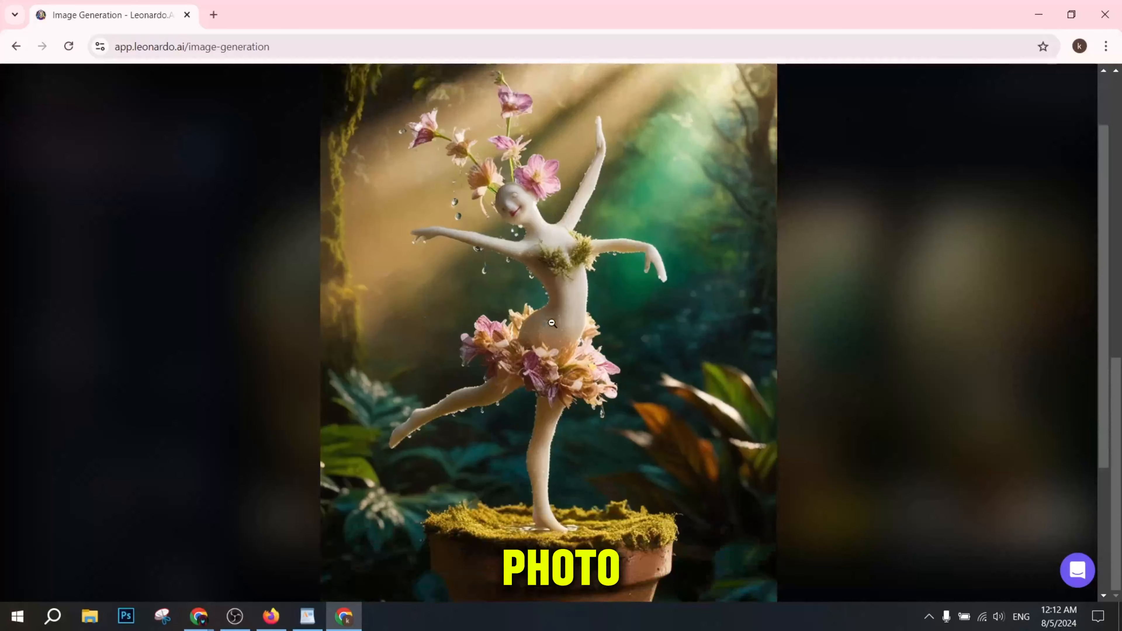
{"action": "scroll", "coordinate": [551, 324], "scroll_direction": "up", "scroll_amount": 6}
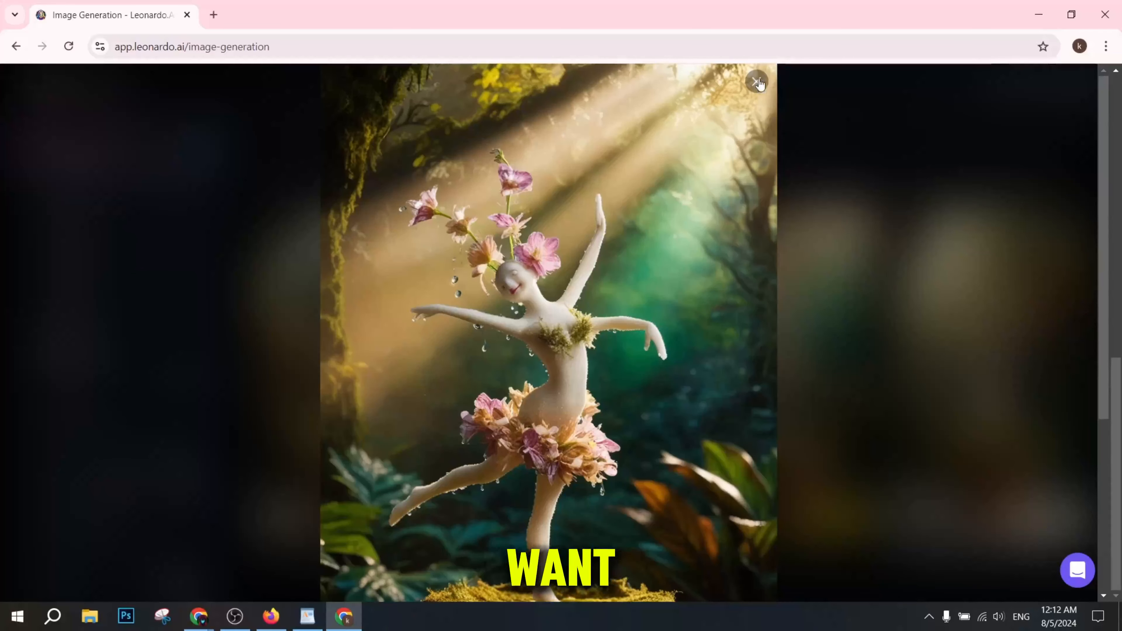
{"action": "left_click", "coordinate": [757, 82]}
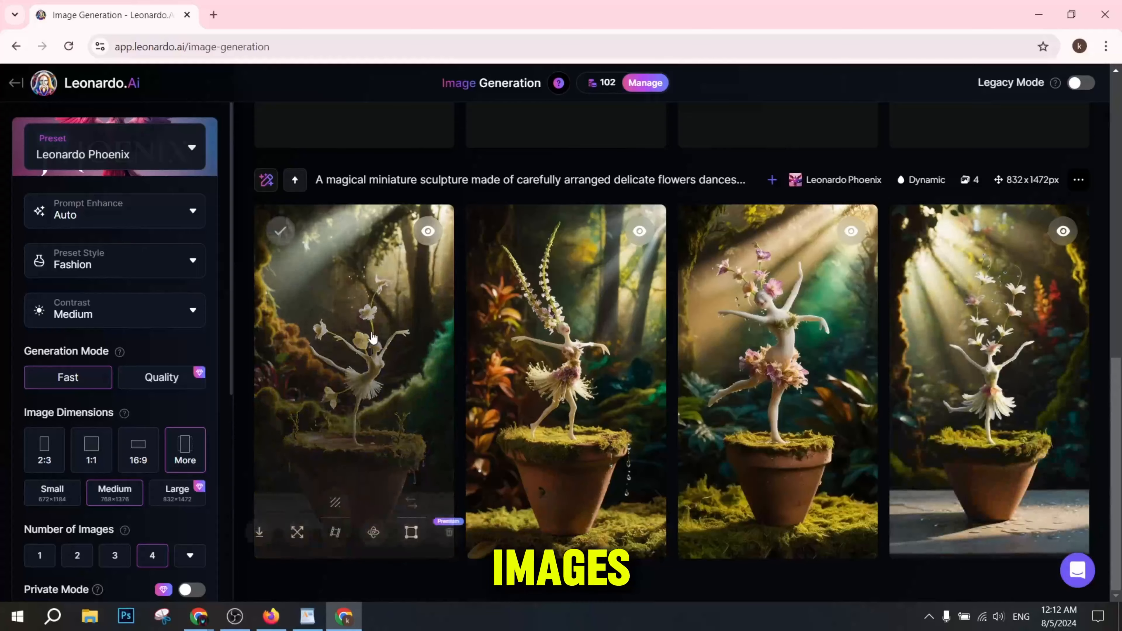
- Examine the first image of the Dynamic set at full size and close it
{"action": "left_click", "coordinate": [442, 325]}
{"action": "left_click", "coordinate": [569, 279]}
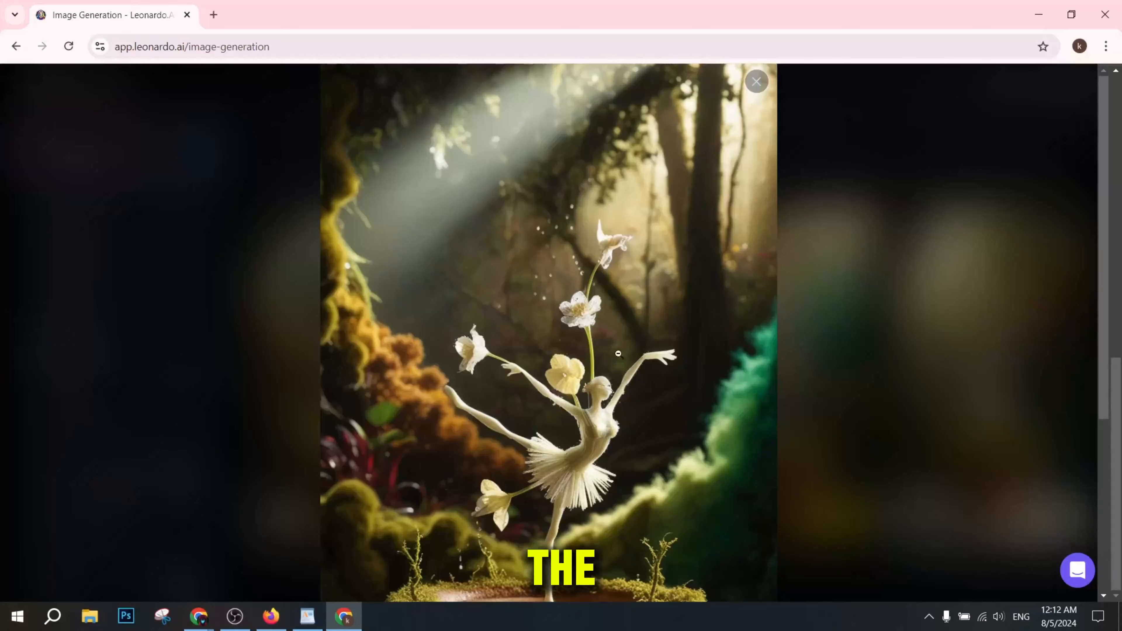
{"action": "scroll", "coordinate": [621, 420], "scroll_direction": "down", "scroll_amount": 3}
{"action": "scroll", "coordinate": [620, 420], "scroll_direction": "up", "scroll_amount": 3}
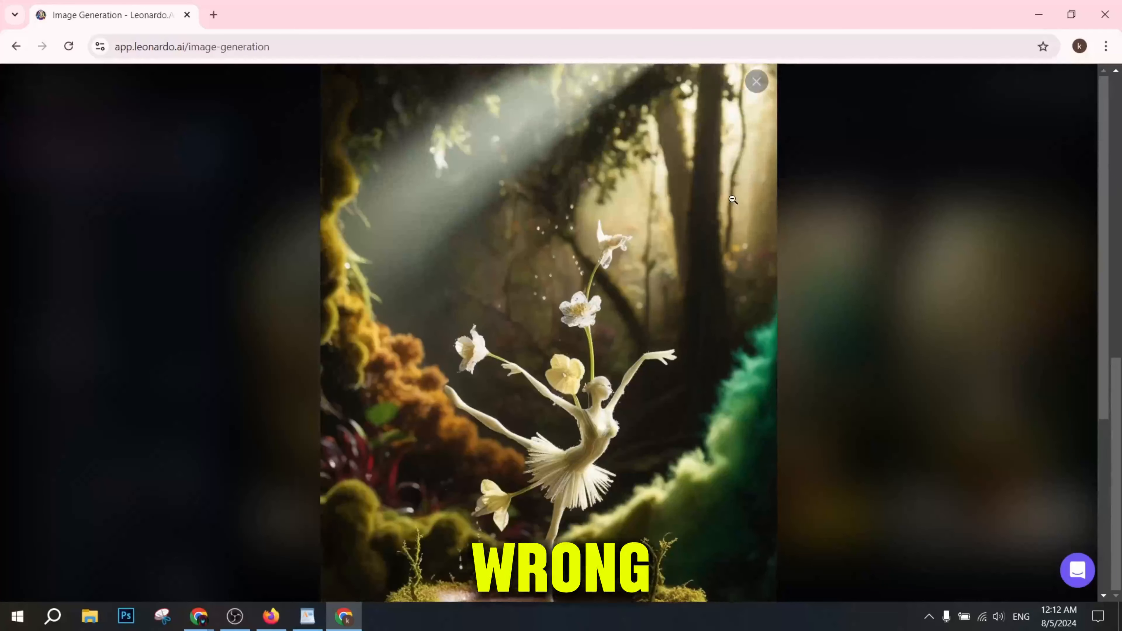
{"action": "left_click", "coordinate": [757, 81]}
- Examine the second image of the Dynamic set at full size and close it
{"action": "left_click", "coordinate": [568, 354]}
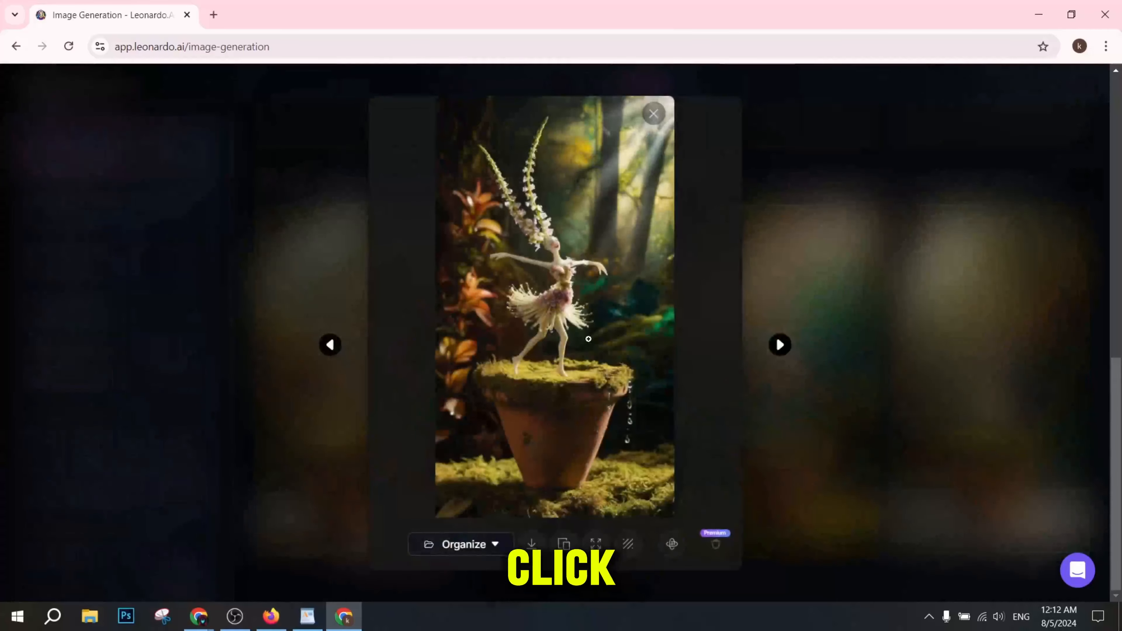
{"action": "left_click", "coordinate": [572, 254]}
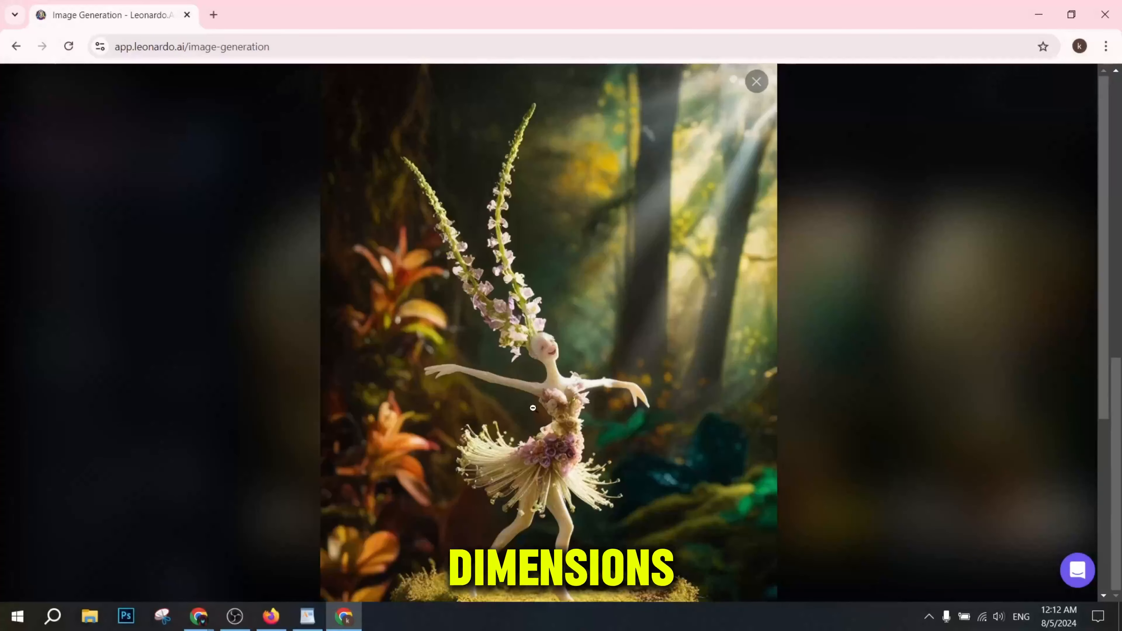
{"action": "scroll", "coordinate": [533, 408], "scroll_direction": "down", "scroll_amount": 5}
{"action": "scroll", "coordinate": [773, 347], "scroll_direction": "up", "scroll_amount": 5}
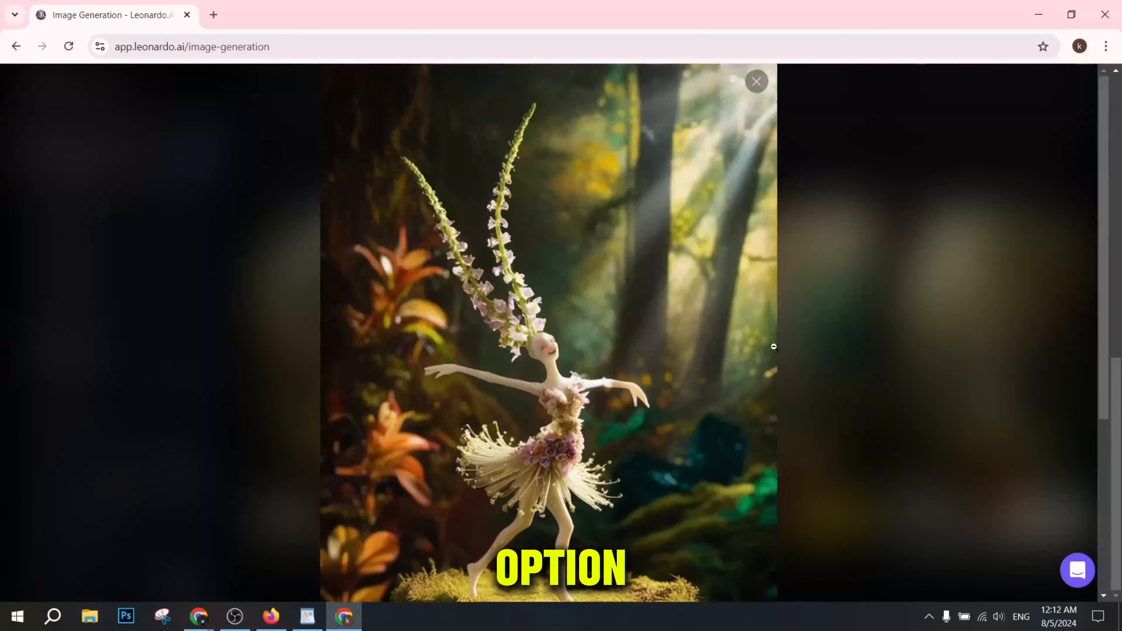
{"action": "left_click", "coordinate": [851, 318]}
- Check on the Fashion set while it generates and examine its first image at full size
{"action": "scroll", "coordinate": [618, 354], "scroll_direction": "up", "scroll_amount": 5}
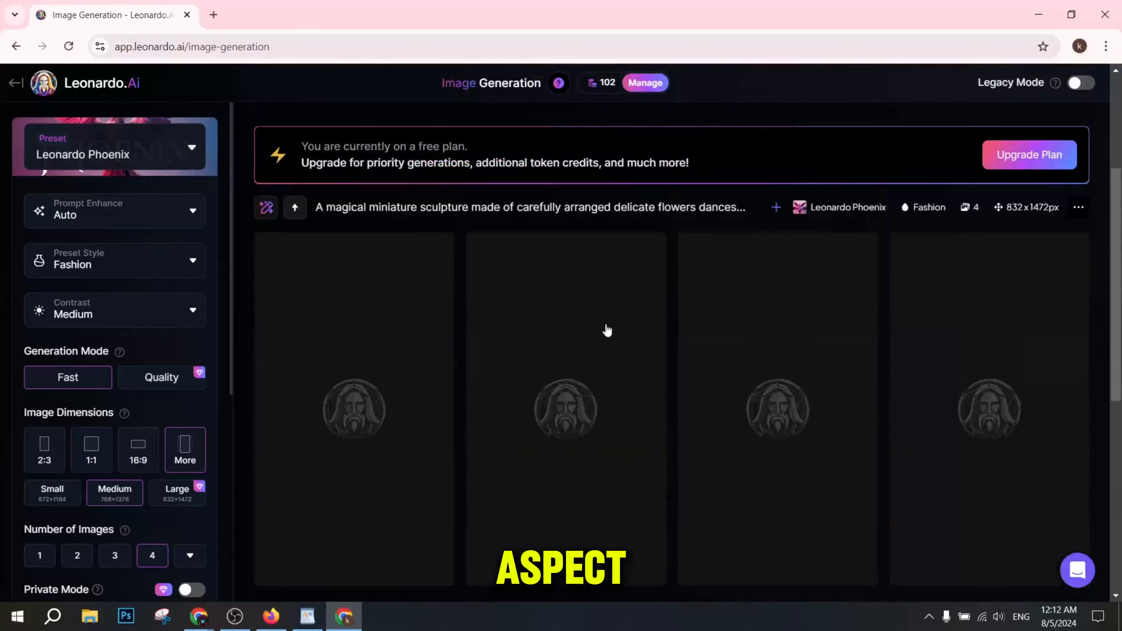
{"action": "scroll", "coordinate": [404, 344], "scroll_direction": "down", "scroll_amount": 2}
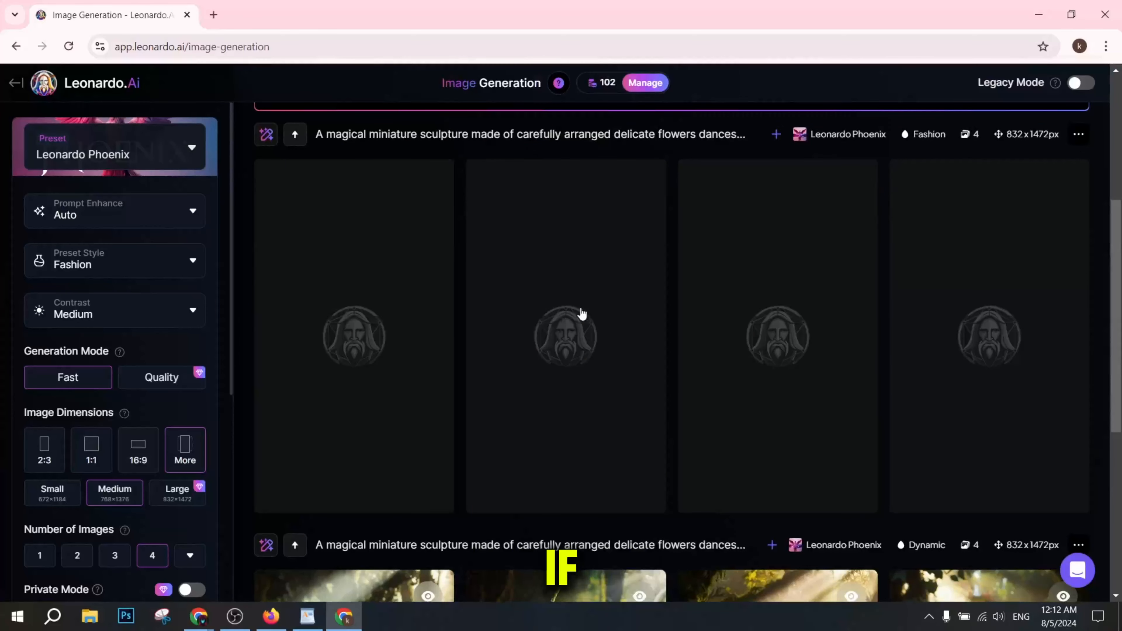
{"action": "scroll", "coordinate": [521, 381], "scroll_direction": "down", "scroll_amount": 10}
{"action": "scroll", "coordinate": [544, 416], "scroll_direction": "up", "scroll_amount": 6}
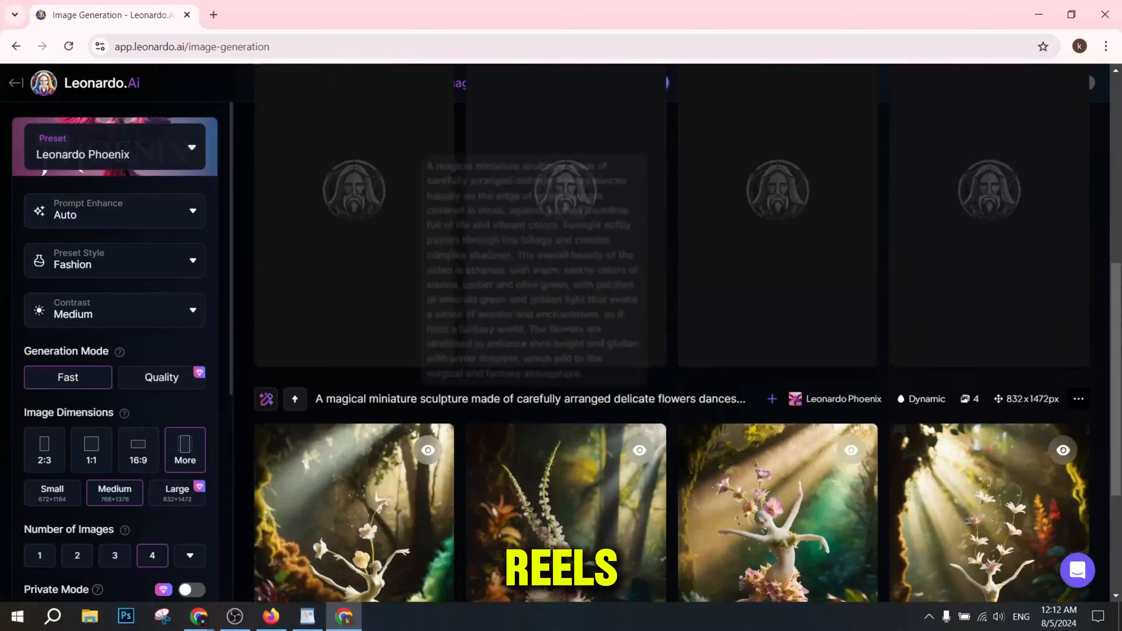
{"action": "scroll", "coordinate": [488, 407], "scroll_direction": "up", "scroll_amount": 5}
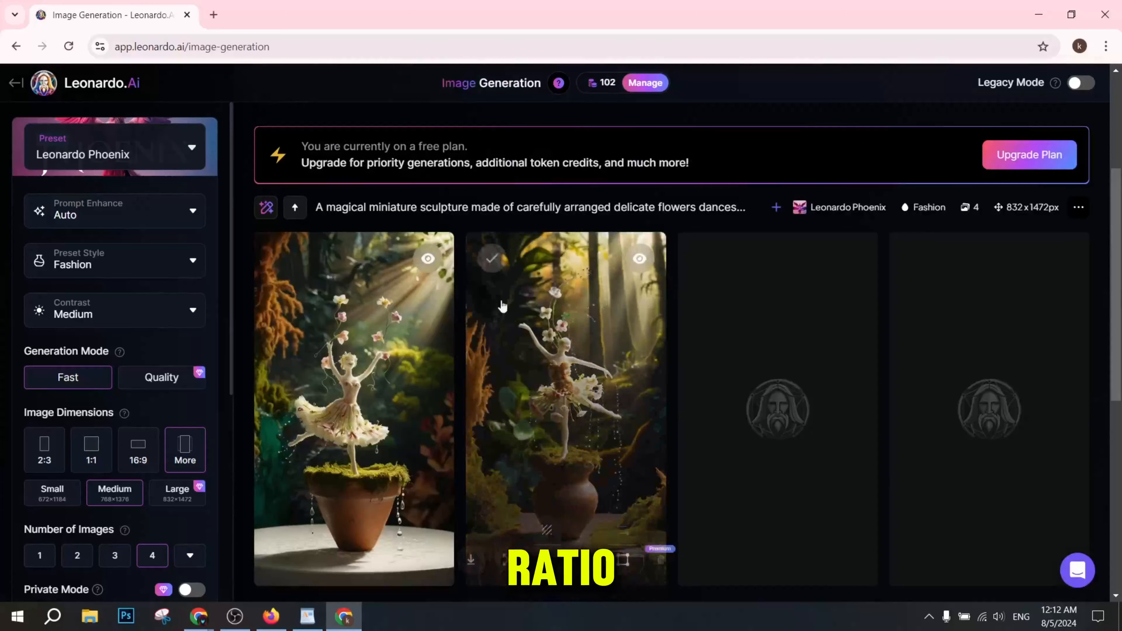
{"action": "left_click", "coordinate": [394, 334]}
{"action": "left_click", "coordinate": [550, 254]}
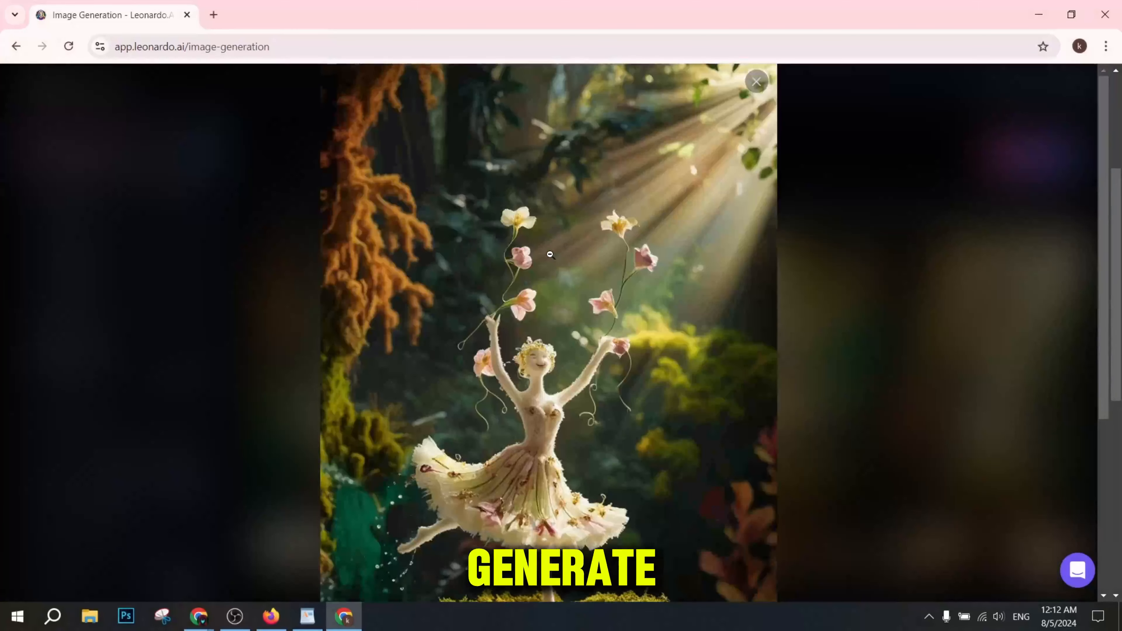
{"action": "scroll", "coordinate": [539, 300], "scroll_direction": "down", "scroll_amount": 5}
{"action": "scroll", "coordinate": [581, 373], "scroll_direction": "down", "scroll_amount": 1}
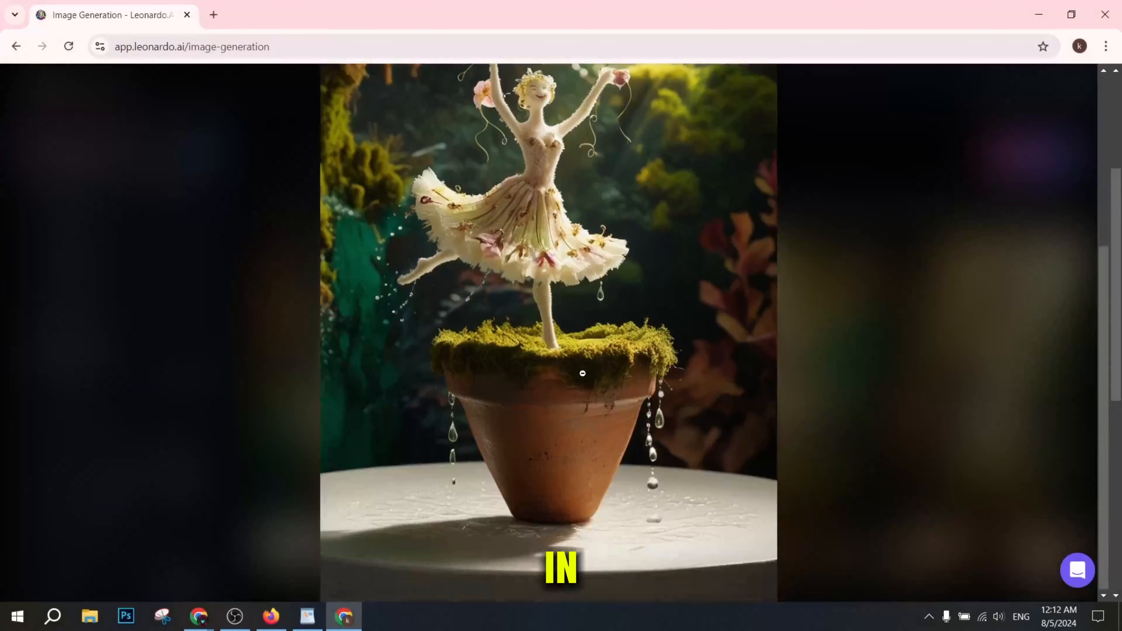
{"action": "scroll", "coordinate": [581, 373], "scroll_direction": "up", "scroll_amount": 6}
{"action": "left_click", "coordinate": [903, 254]}
- Examine the second image of the Fashion set at full size and close it
{"action": "scroll", "coordinate": [576, 324], "scroll_direction": "down", "scroll_amount": 2}
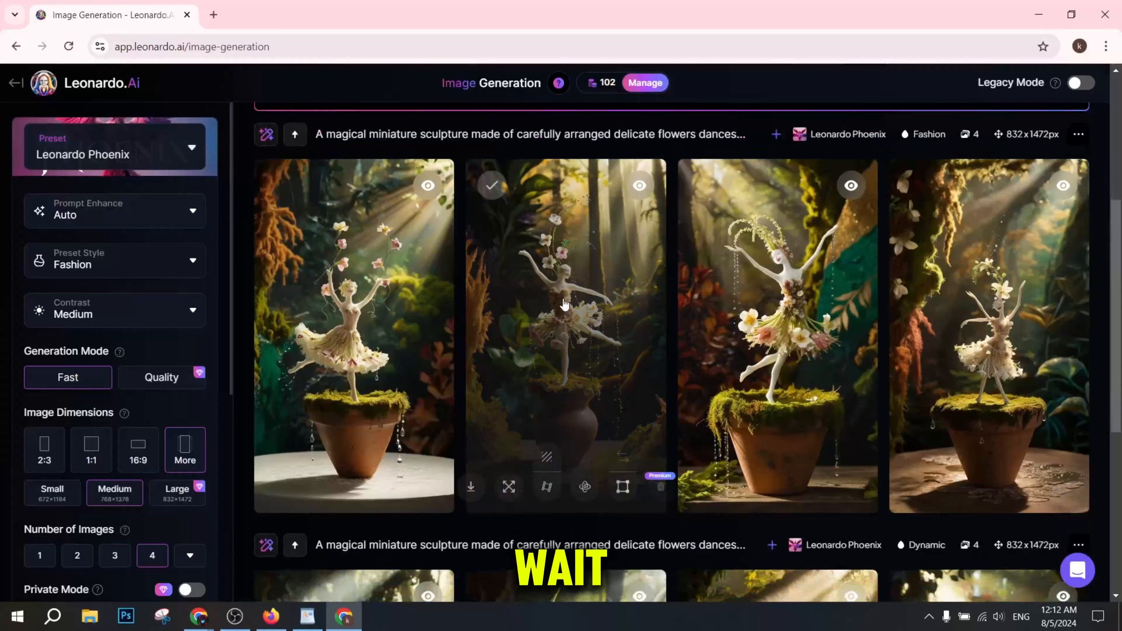
{"action": "left_click", "coordinate": [577, 329]}
{"action": "left_click", "coordinate": [578, 335]}
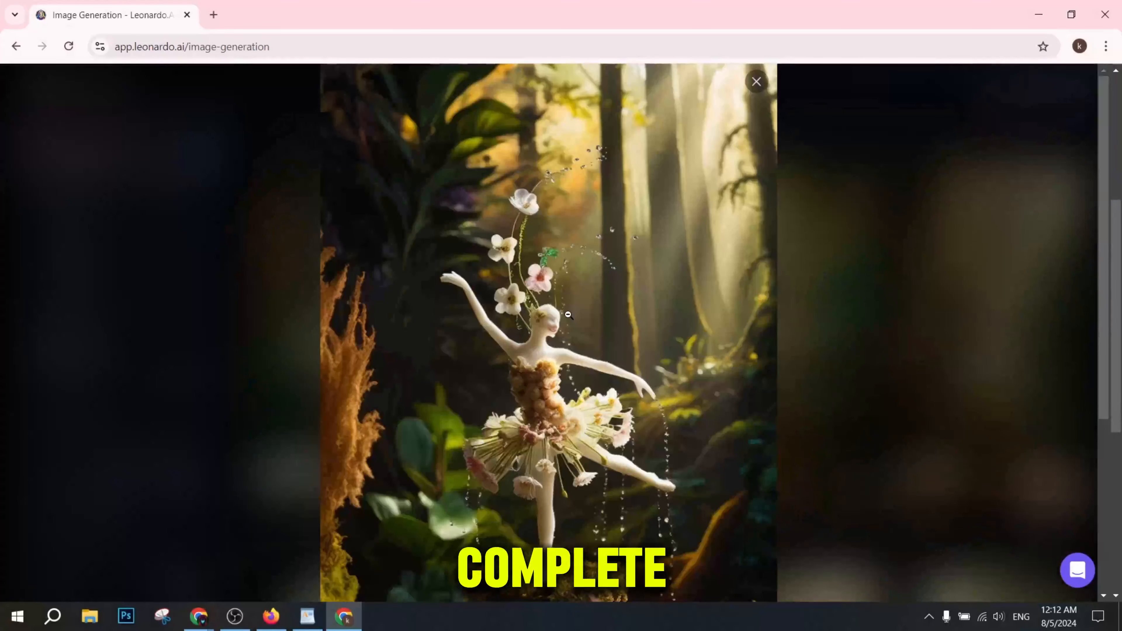
{"action": "scroll", "coordinate": [567, 320], "scroll_direction": "down", "scroll_amount": 5}
{"action": "left_click", "coordinate": [567, 320]}
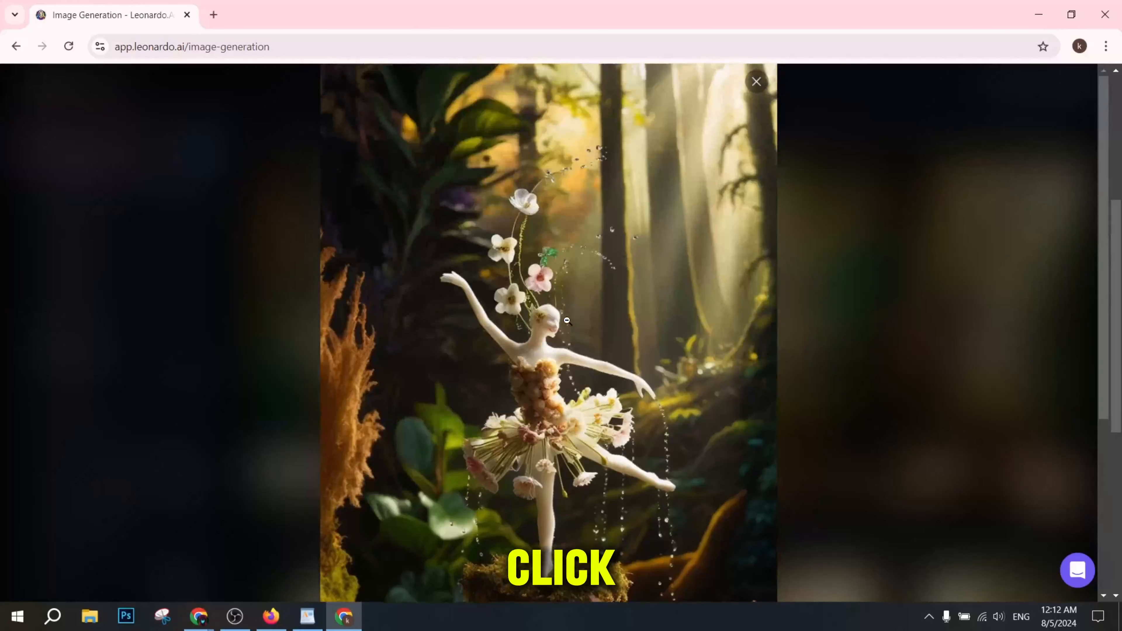
{"action": "left_click", "coordinate": [877, 288]}
- Examine the third image of the Fashion set, including its clay pot, at full size and close it
{"action": "left_click", "coordinate": [768, 355]}
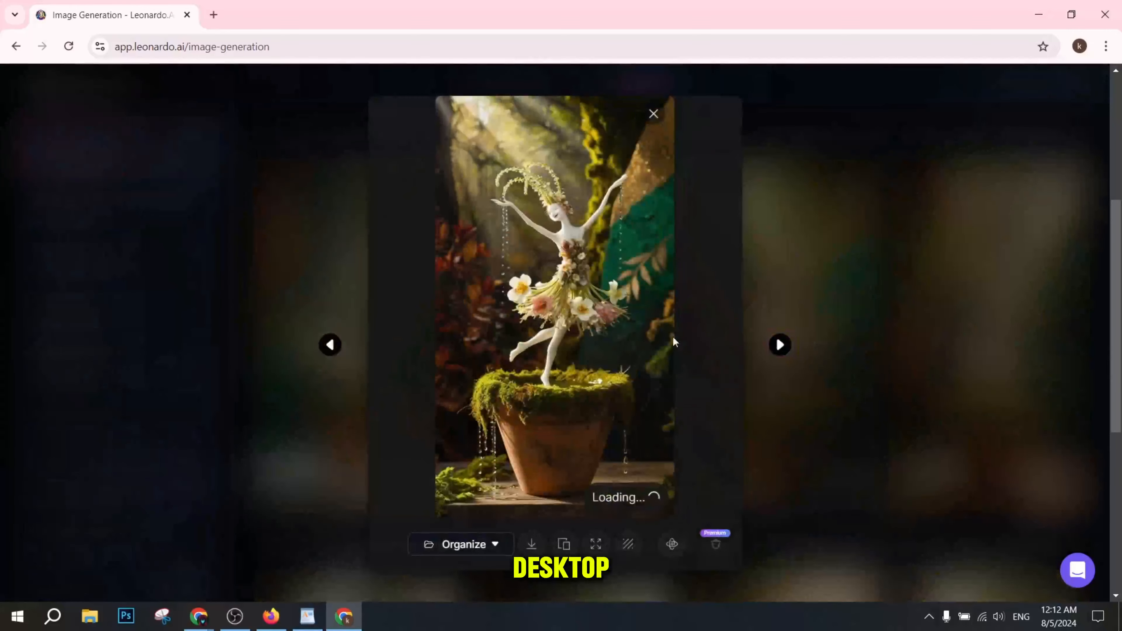
{"action": "left_click", "coordinate": [570, 307]}
{"action": "scroll", "coordinate": [569, 306], "scroll_direction": "down", "scroll_amount": 4}
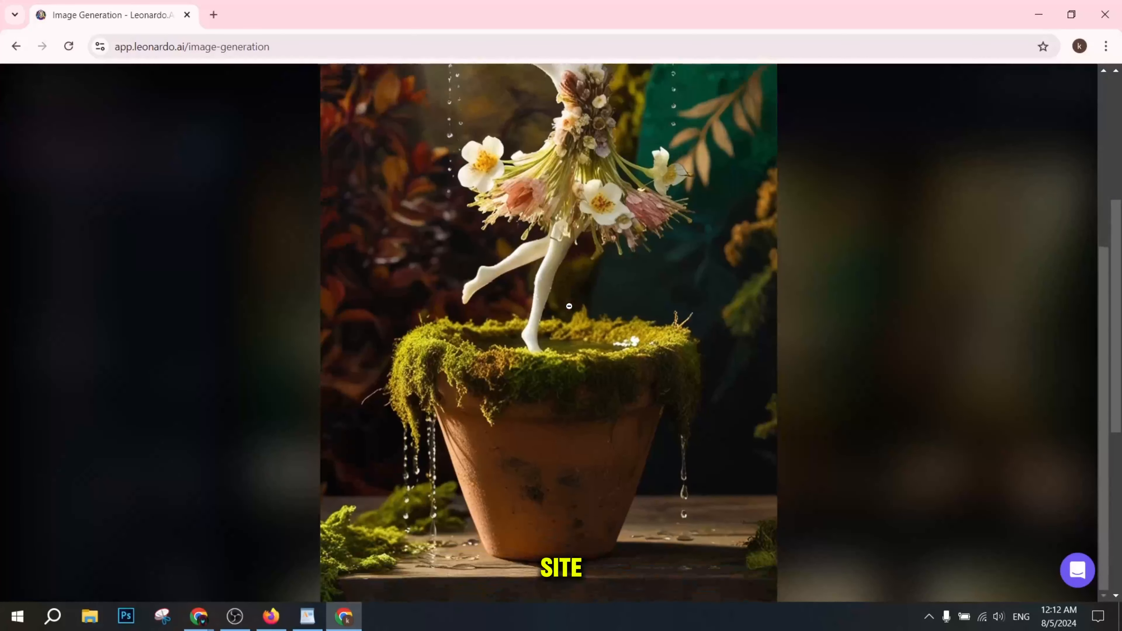
{"action": "scroll", "coordinate": [569, 306], "scroll_direction": "up", "scroll_amount": 4}
{"action": "left_click", "coordinate": [811, 310]}
- Examine the fourth image of the Fashion set at full size and close it
{"action": "left_click", "coordinate": [944, 329]}
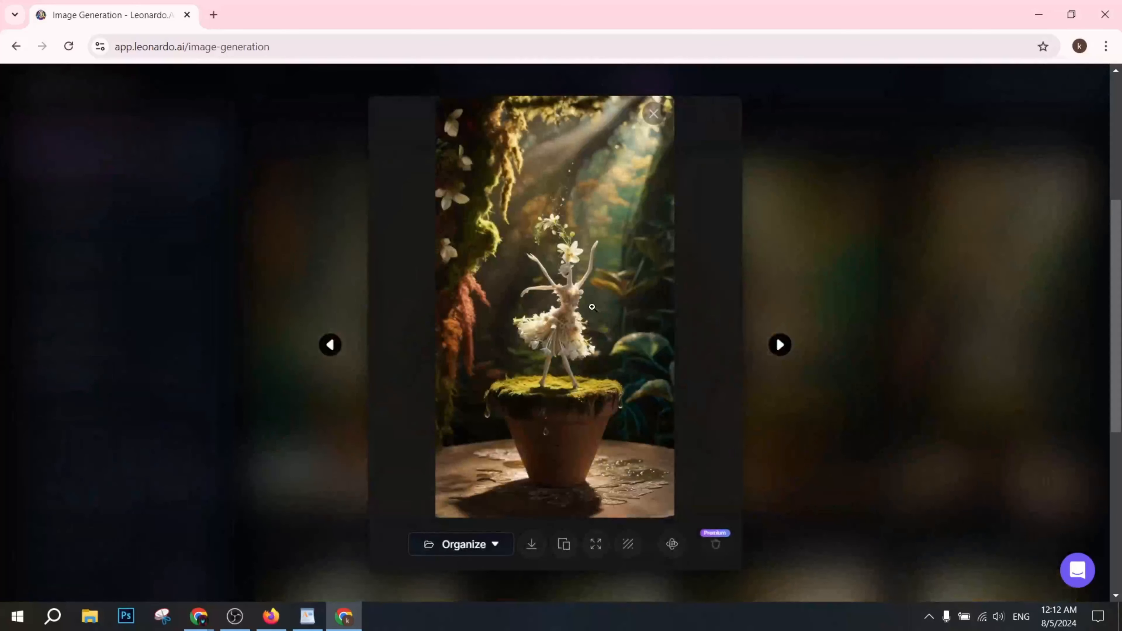
{"action": "left_click", "coordinate": [592, 307]}
{"action": "scroll", "coordinate": [592, 307], "scroll_direction": "down", "scroll_amount": 4}
{"action": "scroll", "coordinate": [592, 307], "scroll_direction": "up", "scroll_amount": 4}
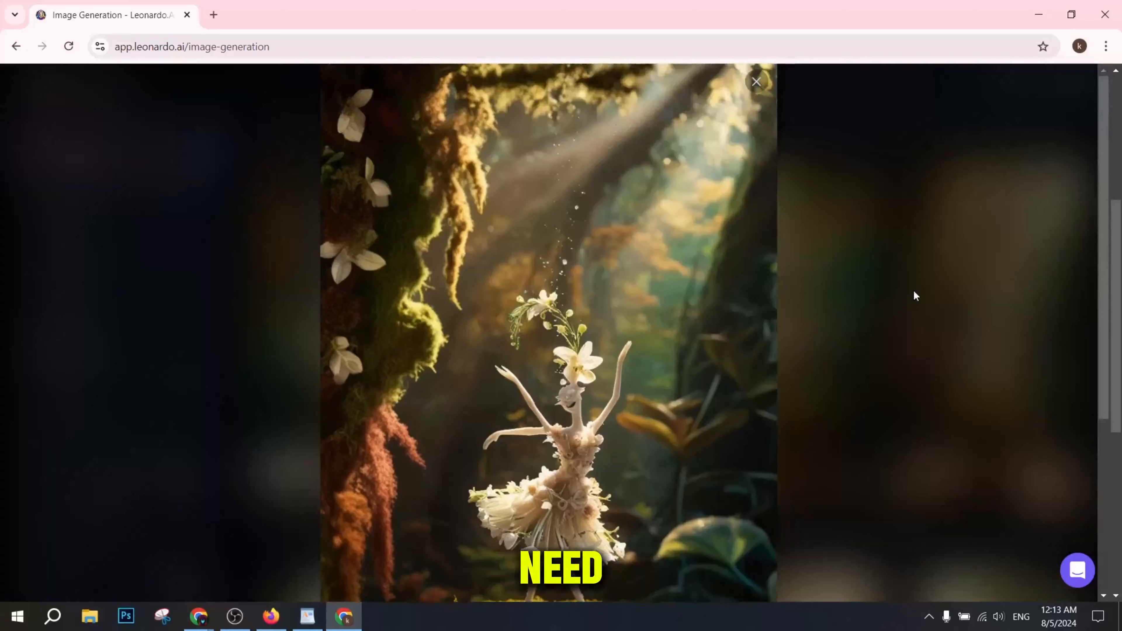
{"action": "left_click", "coordinate": [913, 292]}
- Download the first image of the Fashion set and close its preview
{"action": "scroll", "coordinate": [911, 299], "scroll_direction": "down", "scroll_amount": 5}
{"action": "scroll", "coordinate": [795, 309], "scroll_direction": "up", "scroll_amount": 6}
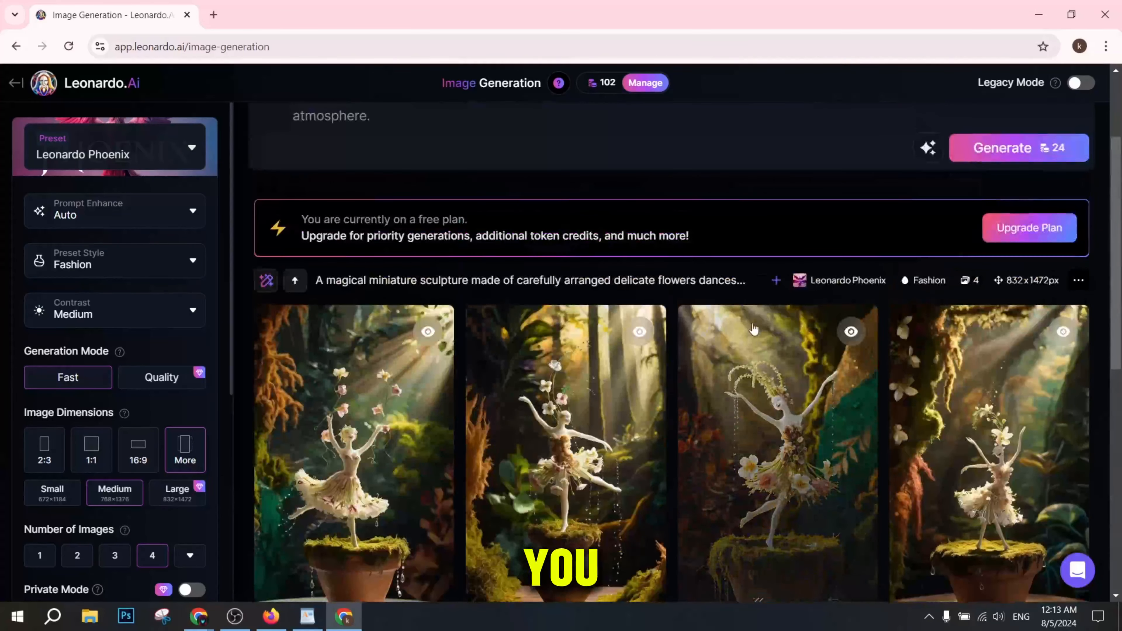
{"action": "scroll", "coordinate": [741, 323], "scroll_direction": "down", "scroll_amount": 3}
{"action": "left_click", "coordinate": [396, 241]}
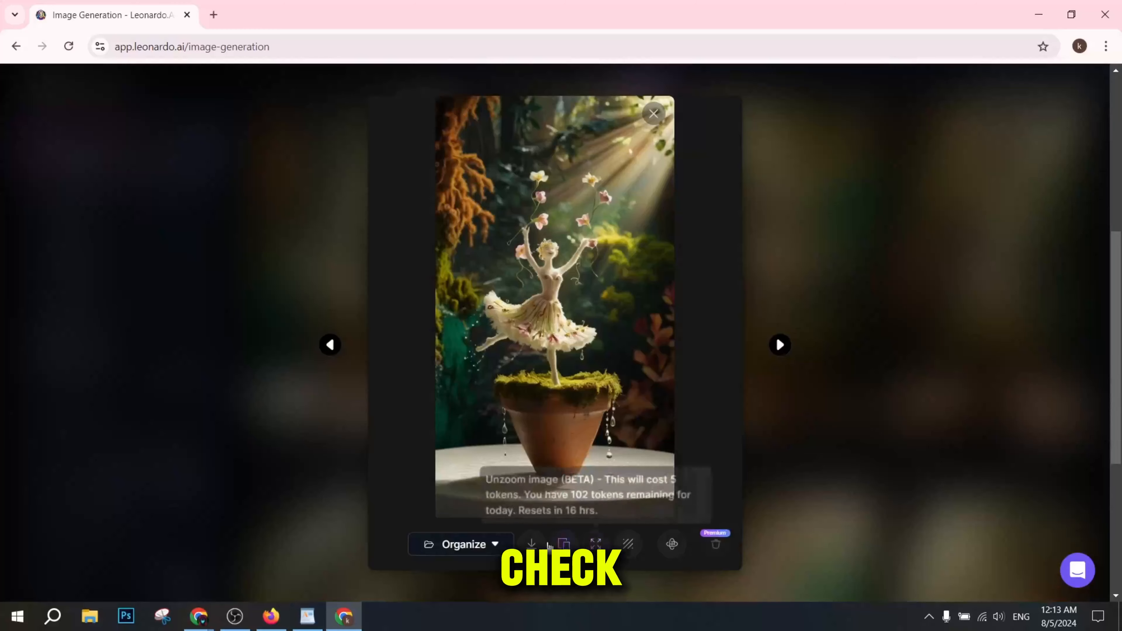
{"action": "left_click", "coordinate": [534, 537]}
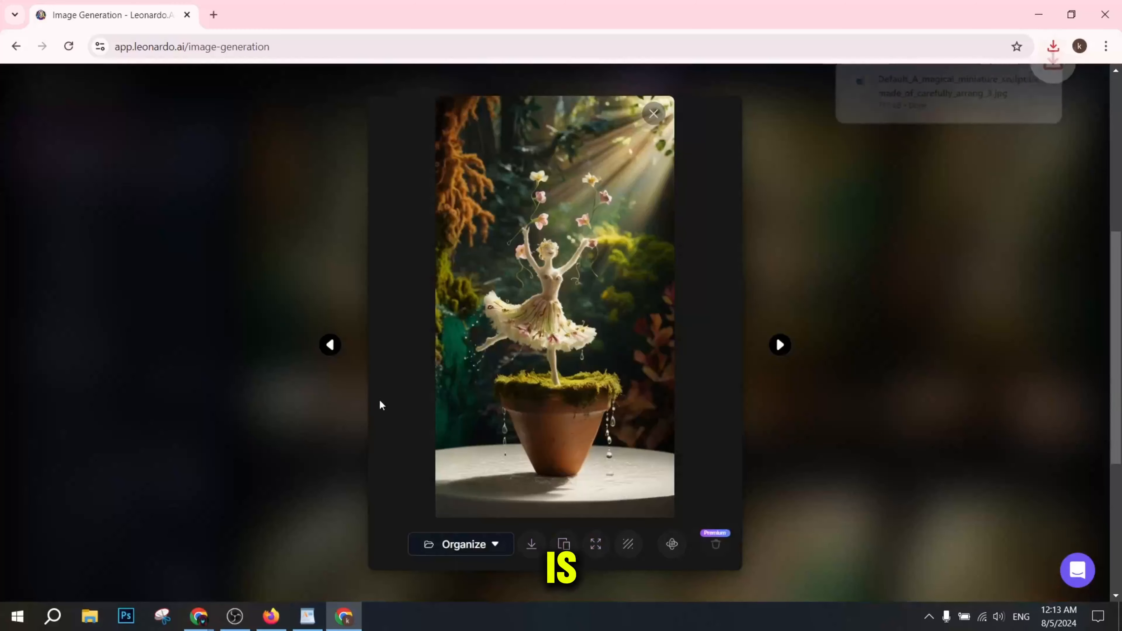
{"action": "left_click", "coordinate": [256, 384]}
- Download the third image of the Fashion set and return to the generated images
{"action": "left_click", "coordinate": [726, 359]}
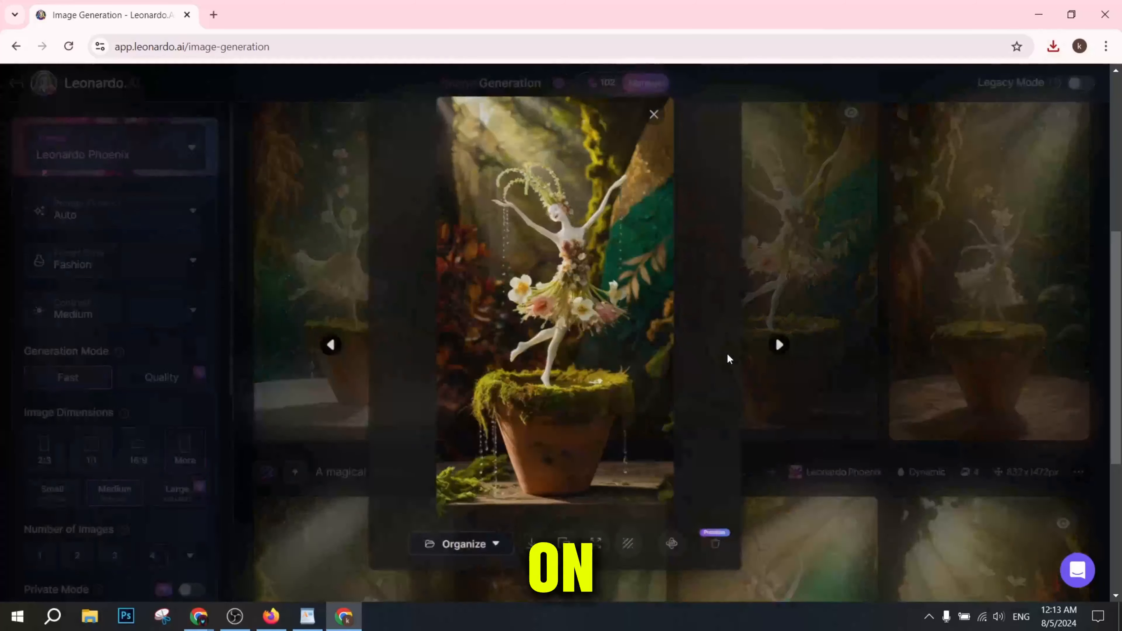
{"action": "left_click", "coordinate": [236, 454]}
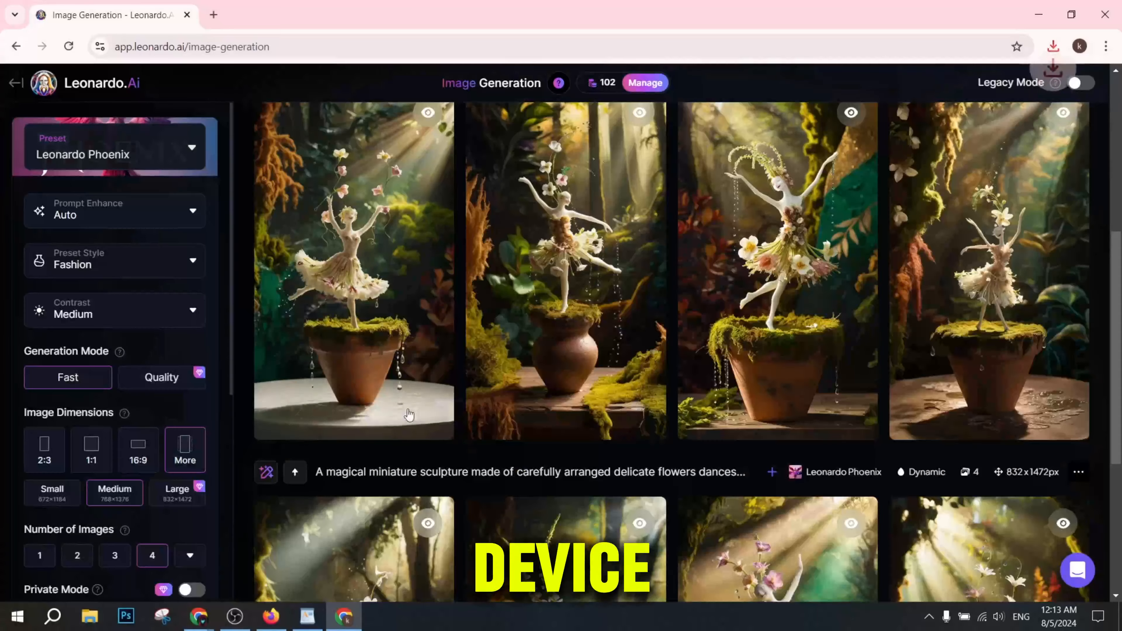
{"action": "scroll", "coordinate": [873, 353], "scroll_direction": "down", "scroll_amount": 6}
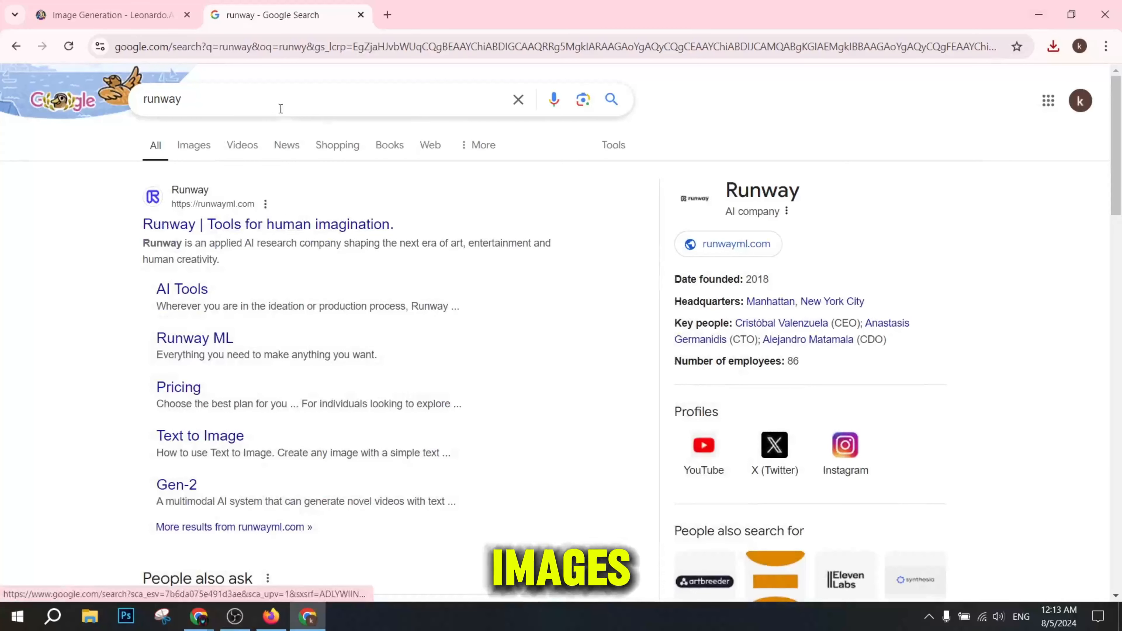
- Open the Runway website from the Google results for "runway" and look through its home page
{"action": "double_click", "coordinate": [276, 105]}
{"action": "left_click", "coordinate": [720, 191]}
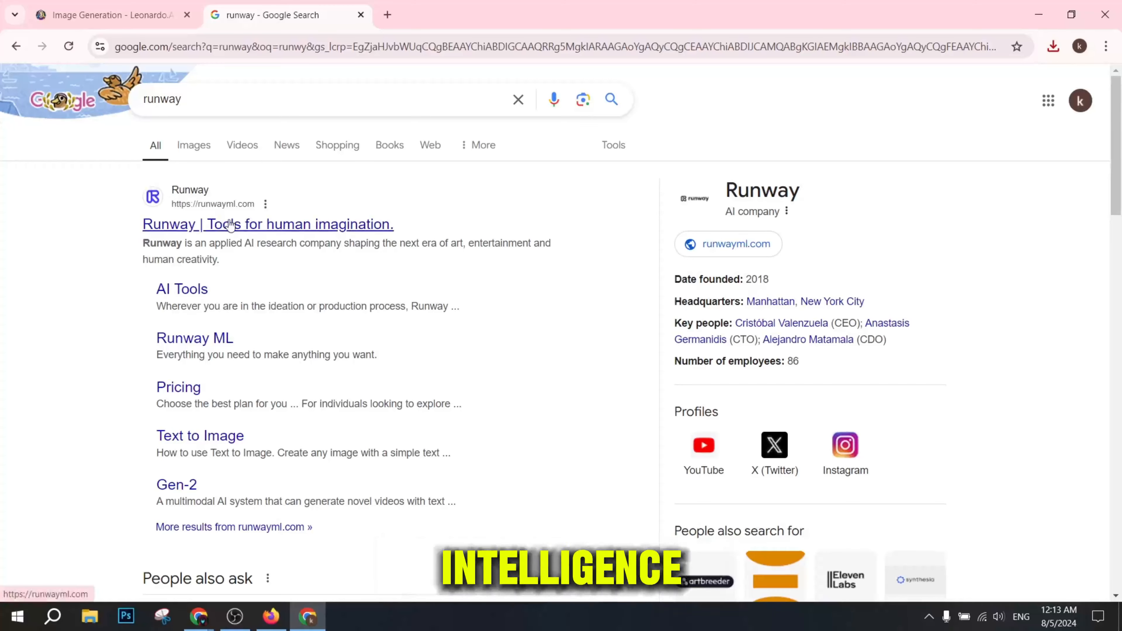
{"action": "left_click", "coordinate": [283, 225]}
{"action": "scroll", "coordinate": [366, 261], "scroll_direction": "down", "scroll_amount": 15}
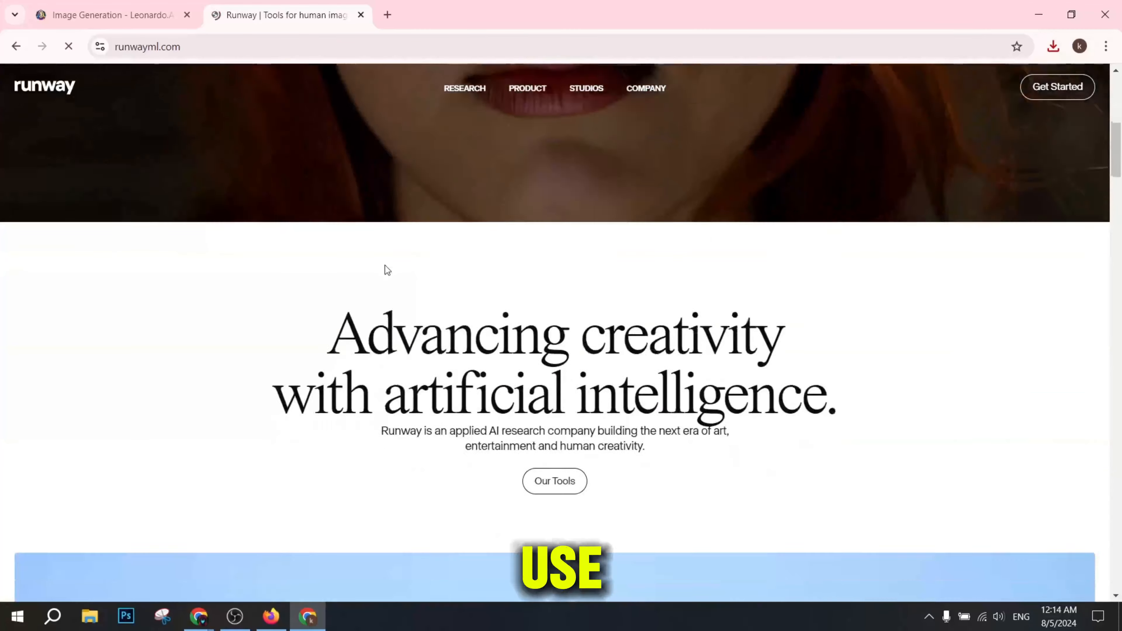
{"action": "scroll", "coordinate": [385, 265], "scroll_direction": "down", "scroll_amount": 8}
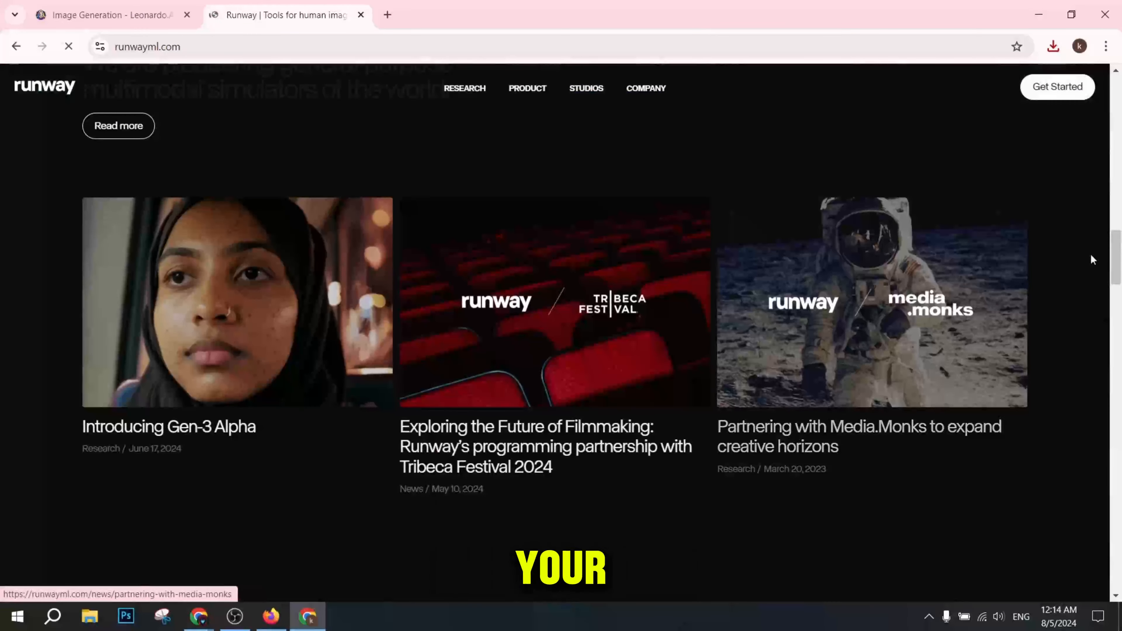
- Open Runway's Text/Image to Video tool in full-screen view and postpone trying Gen-3 Alpha
{"action": "scroll", "coordinate": [751, 367], "scroll_direction": "down", "scroll_amount": 16}
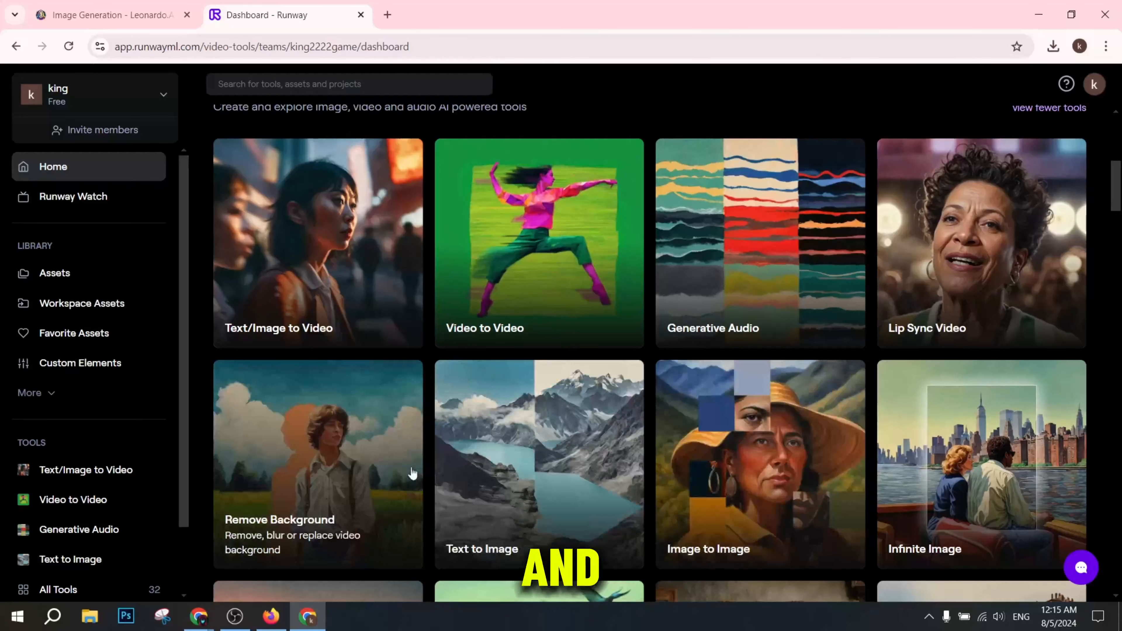
{"action": "left_click", "coordinate": [314, 237]}
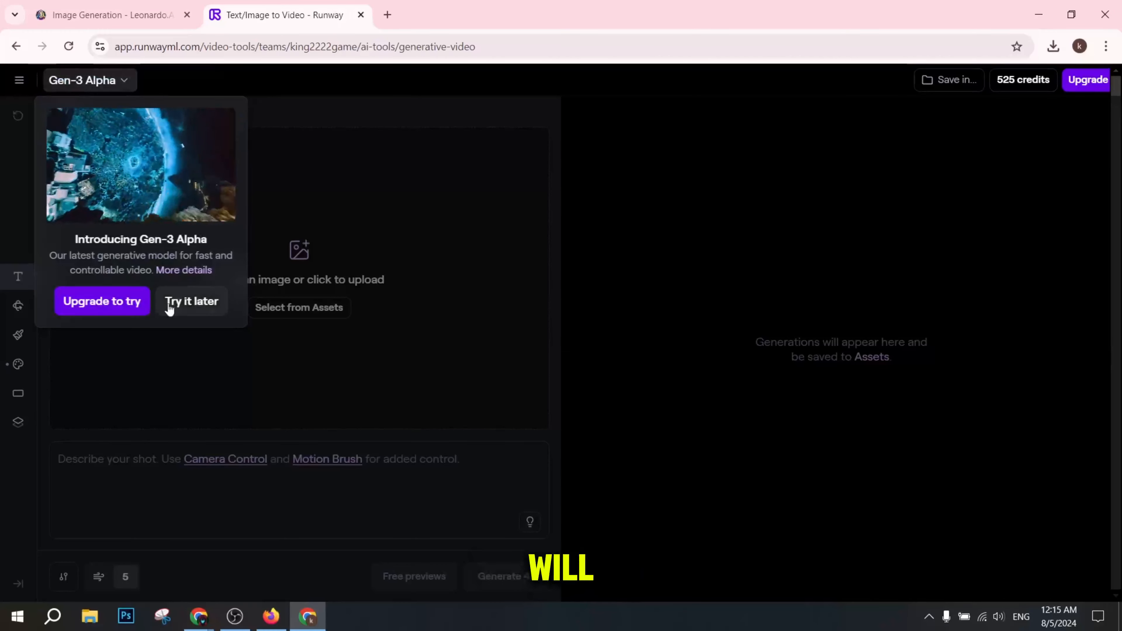
{"action": "key", "text": "F11"}
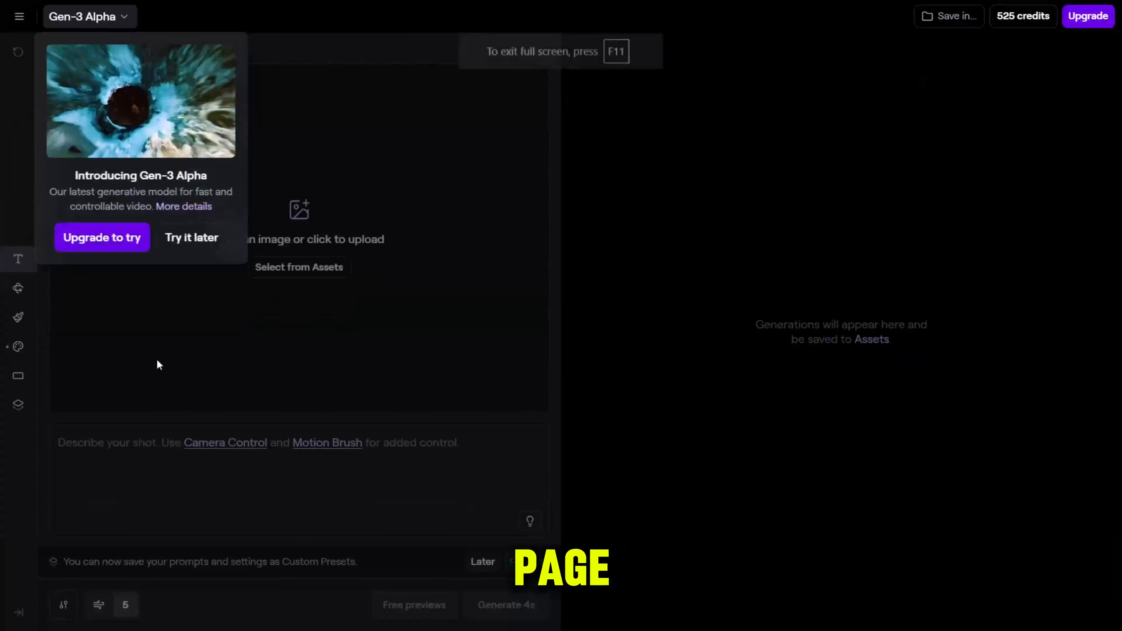
{"action": "left_click", "coordinate": [174, 242]}
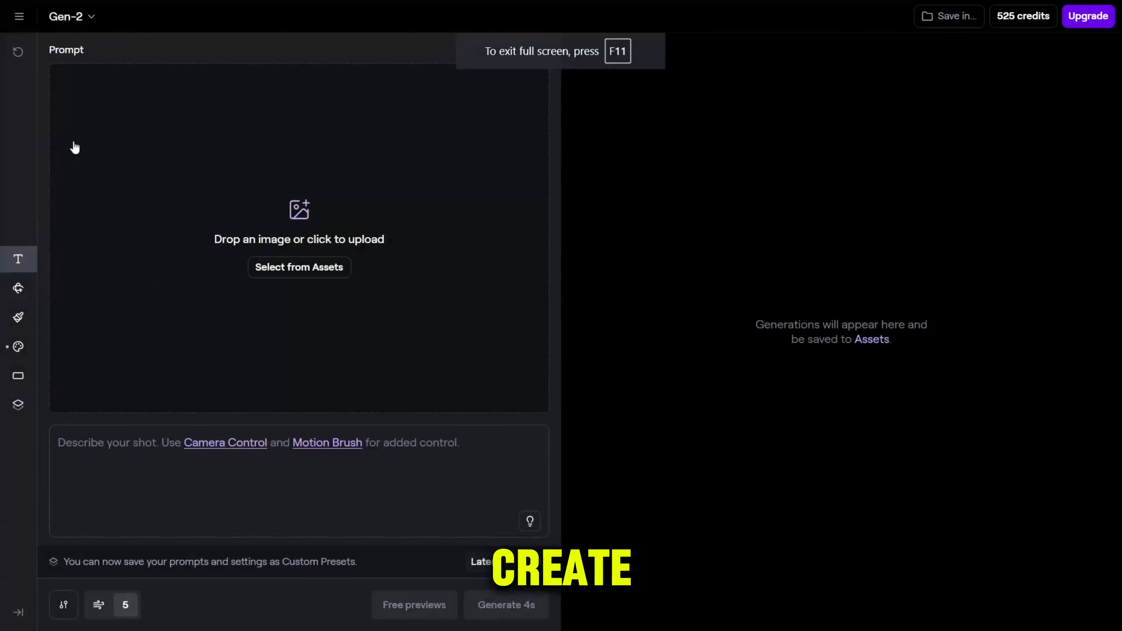
- Try to switch from Gen-2 to another model and dismiss the Standard plan upgrade offer
{"action": "left_click", "coordinate": [71, 16]}
{"action": "left_click", "coordinate": [208, 79]}
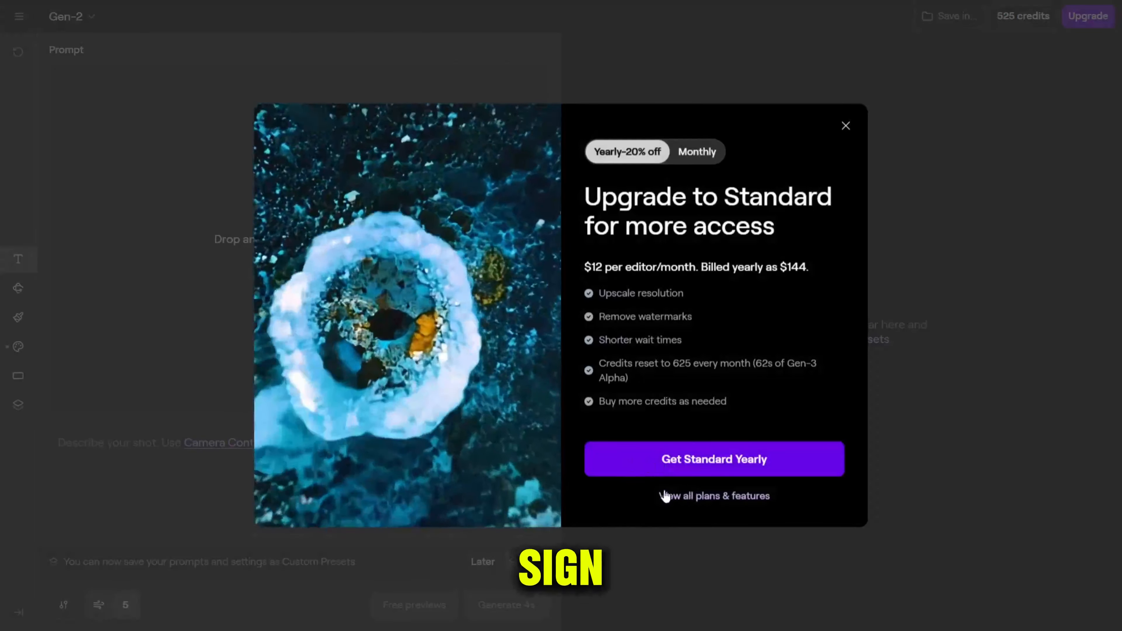
{"action": "left_click", "coordinate": [664, 496]}
{"action": "left_click", "coordinate": [1081, 25]}
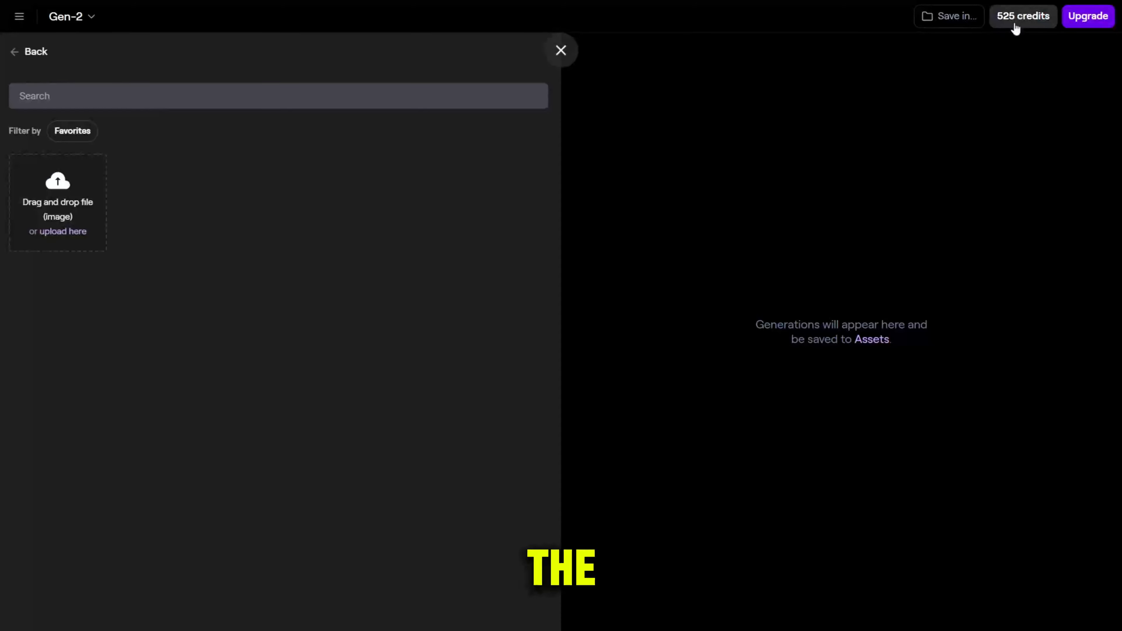
- Upload the Downloads image Default_A_magical_miniature_sculpture_made_of_carefully_arrang_2 as the source image for the video
{"action": "left_click", "coordinate": [50, 186]}
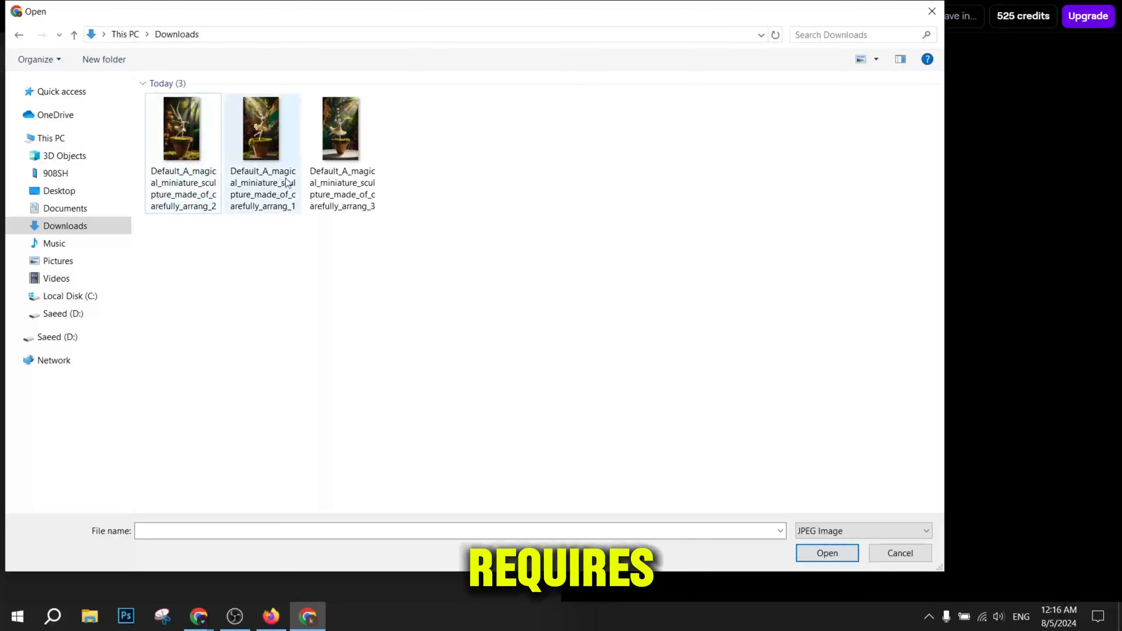
{"action": "right_click", "coordinate": [216, 119]}
{"action": "left_click", "coordinate": [255, 179]}
{"action": "right_click", "coordinate": [187, 132]}
{"action": "left_click", "coordinate": [216, 161]}
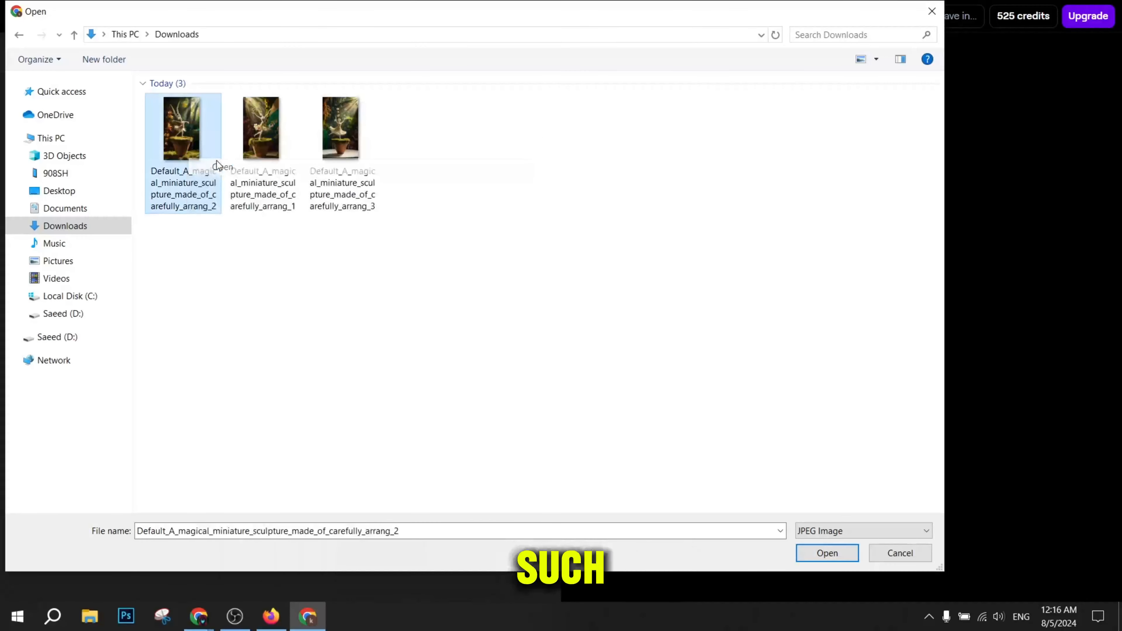
{"action": "scroll", "coordinate": [523, 275], "scroll_direction": "up", "scroll_amount": 3}
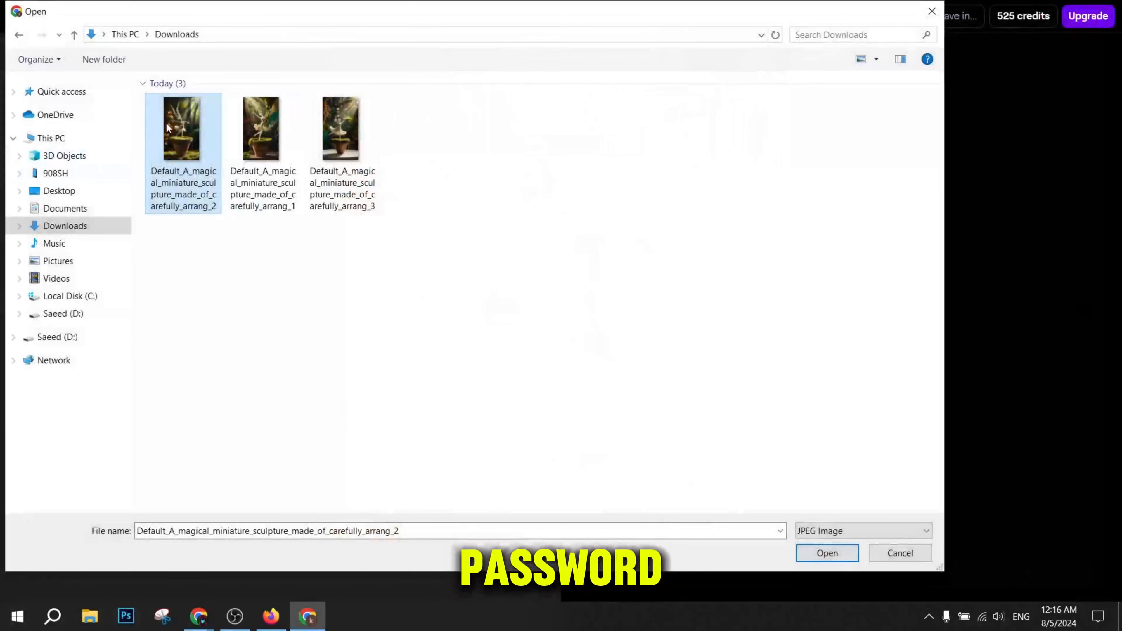
{"action": "double_click", "coordinate": [165, 122]}
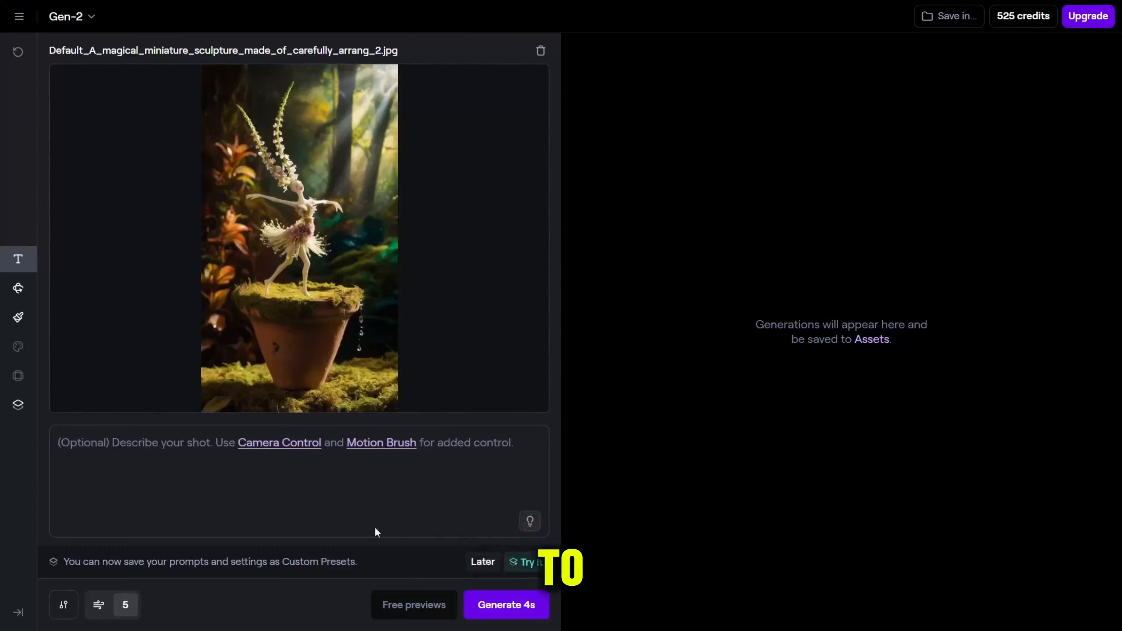
- Dismiss the Custom Presets suggestion and view the general generation settings
{"action": "left_click", "coordinate": [484, 562]}
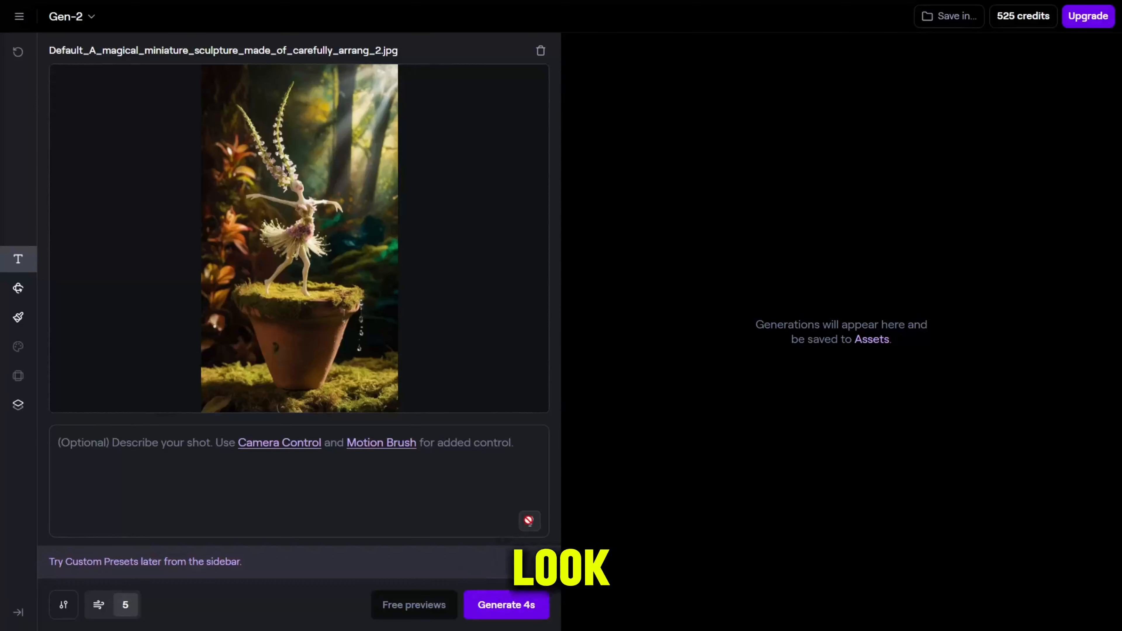
{"action": "left_click", "coordinate": [402, 604]}
{"action": "left_click", "coordinate": [463, 436]}
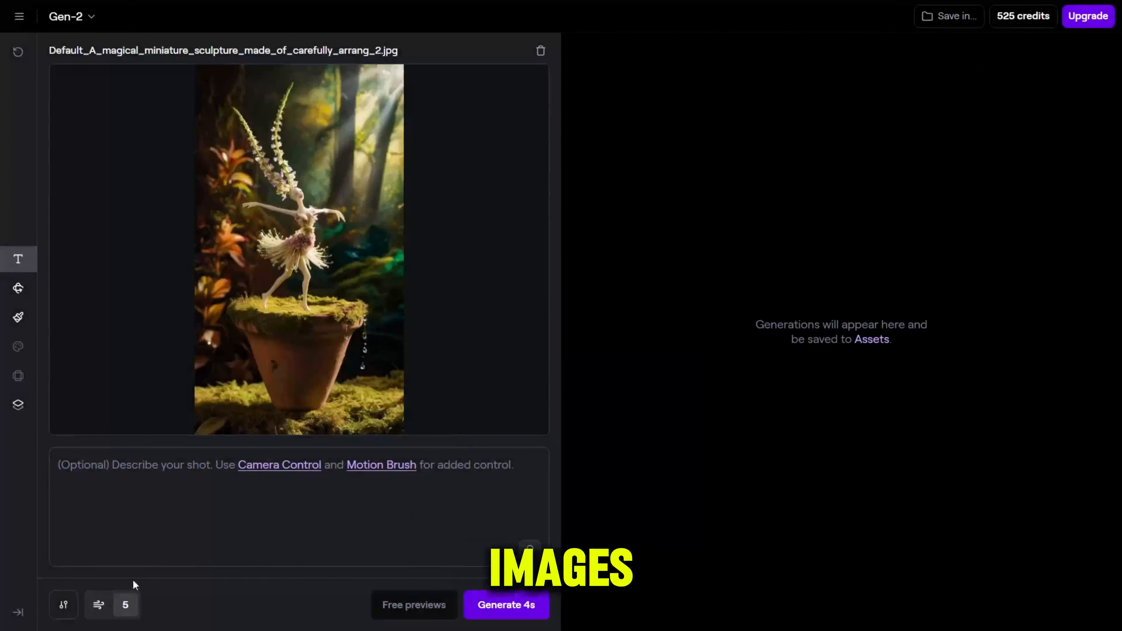
{"action": "left_click", "coordinate": [63, 605]}
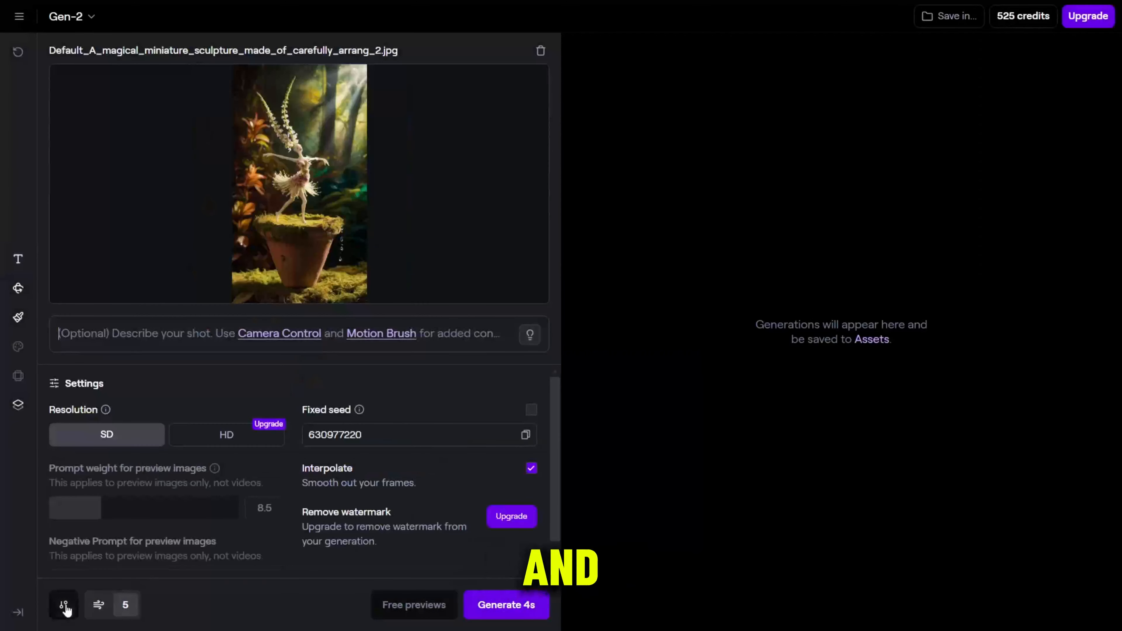
- Set the camera's Horizontal motion to 0.1 and Pan to 1.6, and look at the Motion Brush and Custom Presets options
{"action": "left_click", "coordinate": [18, 288]}
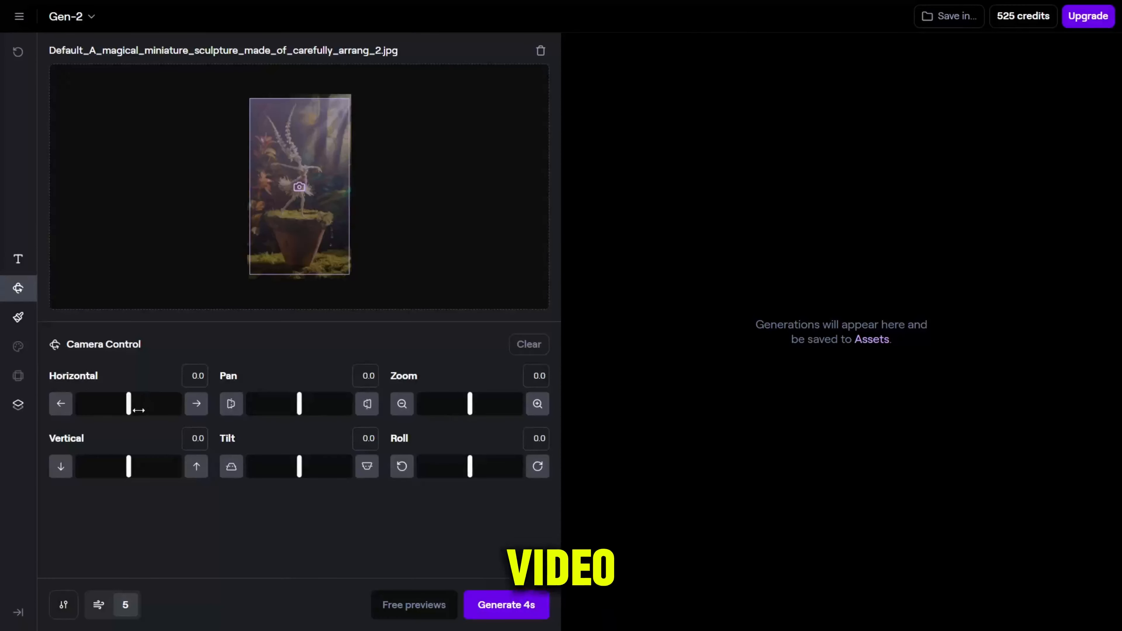
{"action": "mouse_move", "coordinate": [129, 404]}
{"action": "left_mouse_down"}
{"action": "mouse_move", "coordinate": [141, 404]}
{"action": "mouse_move", "coordinate": [128, 410]}
{"action": "left_mouse_up"}
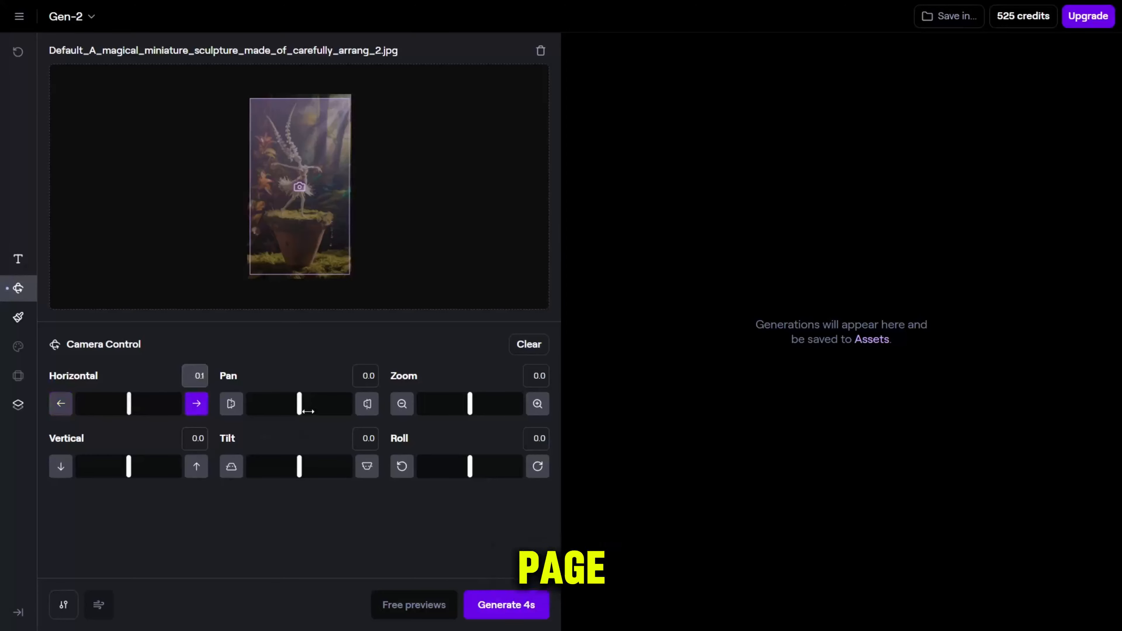
{"action": "mouse_move", "coordinate": [308, 412]}
{"action": "left_mouse_down"}
{"action": "mouse_move", "coordinate": [270, 404]}
{"action": "mouse_move", "coordinate": [336, 403]}
{"action": "mouse_move", "coordinate": [307, 394]}
{"action": "left_mouse_up"}
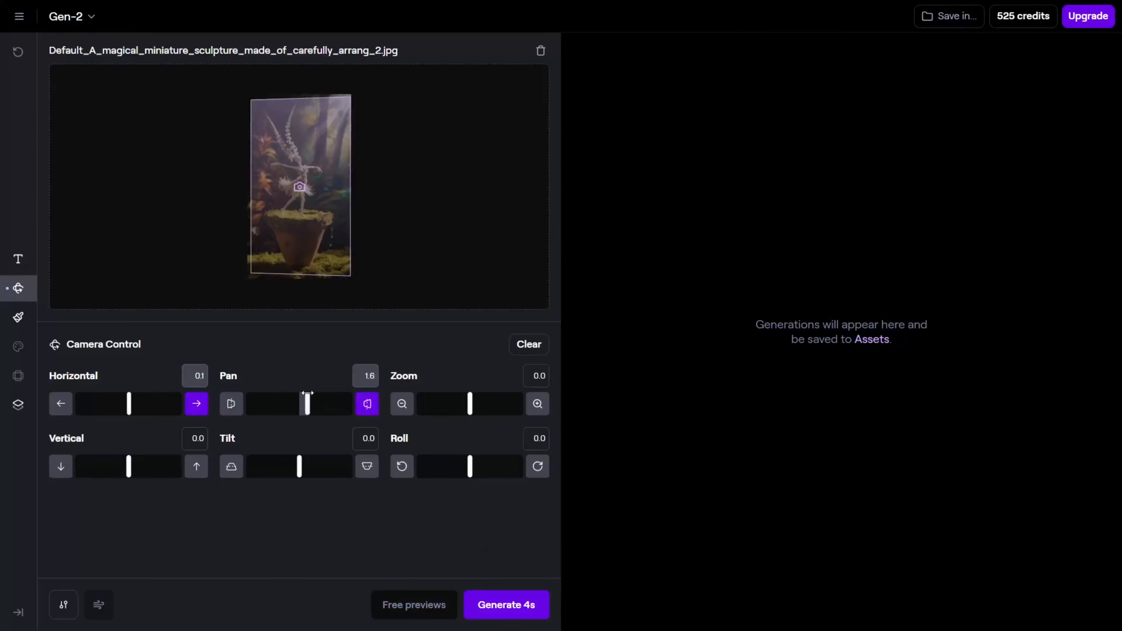
{"action": "left_click", "coordinate": [18, 317]}
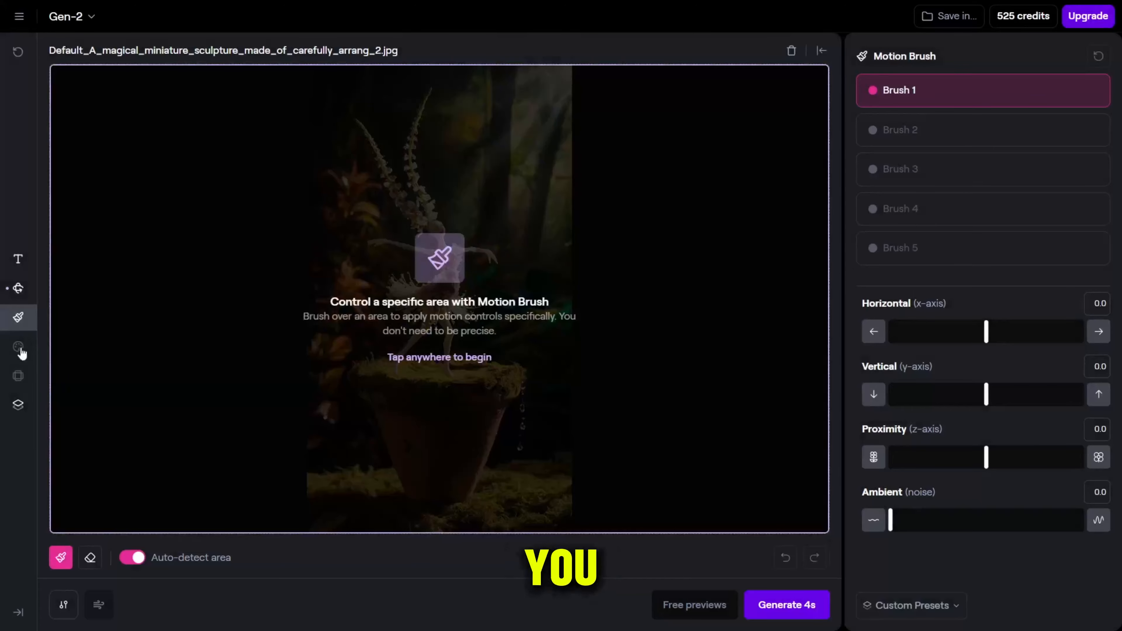
{"action": "left_click", "coordinate": [18, 405]}
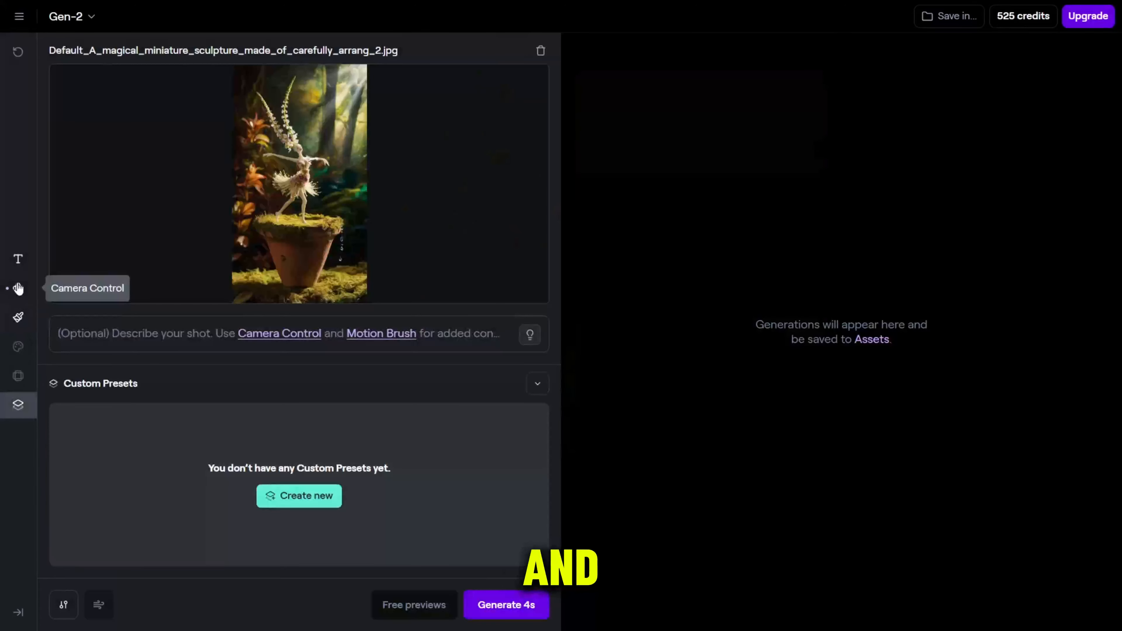
- Reset the advanced motion settings and generate a 4-second video from the first uploaded sculpture image
{"action": "left_click", "coordinate": [24, 269]}
{"action": "left_click", "coordinate": [98, 605]}
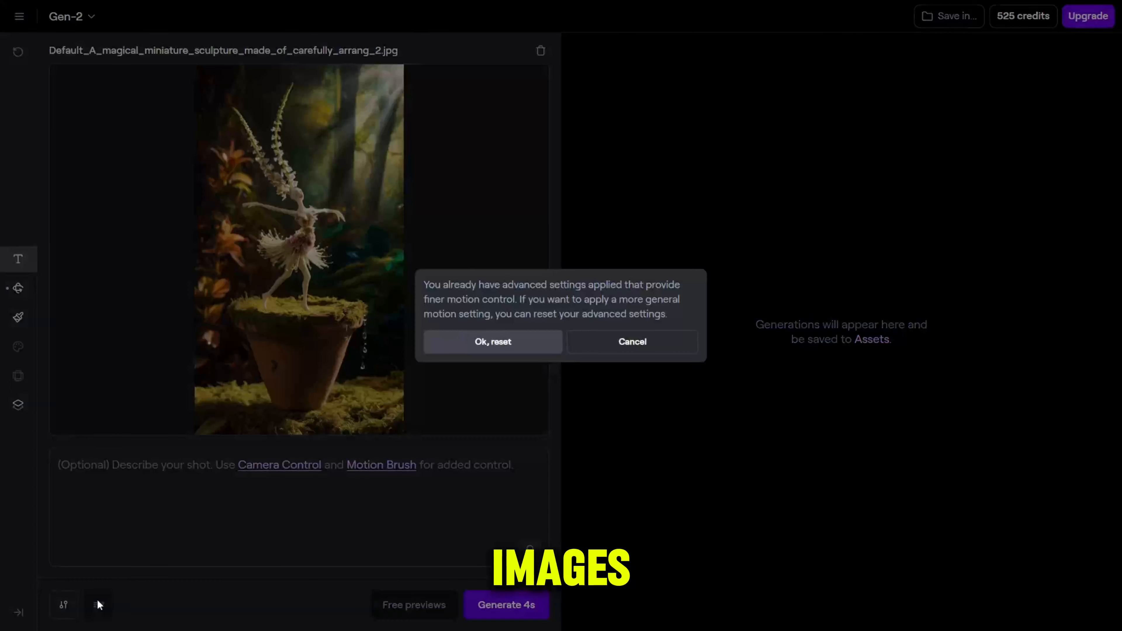
{"action": "left_click", "coordinate": [493, 342]}
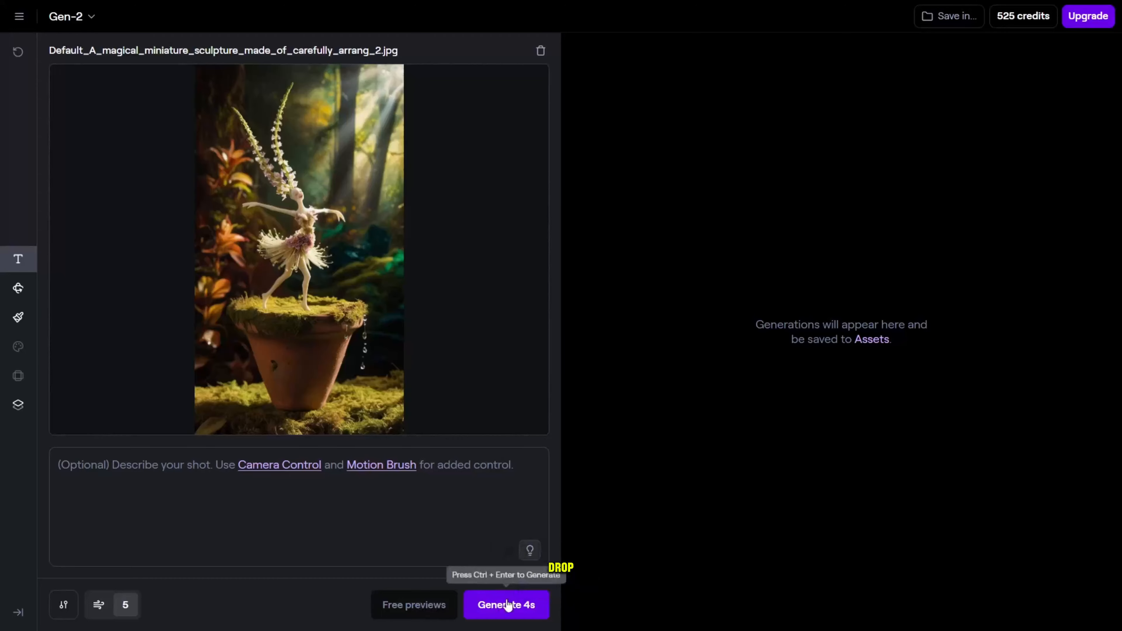
{"action": "left_click", "coordinate": [523, 607]}
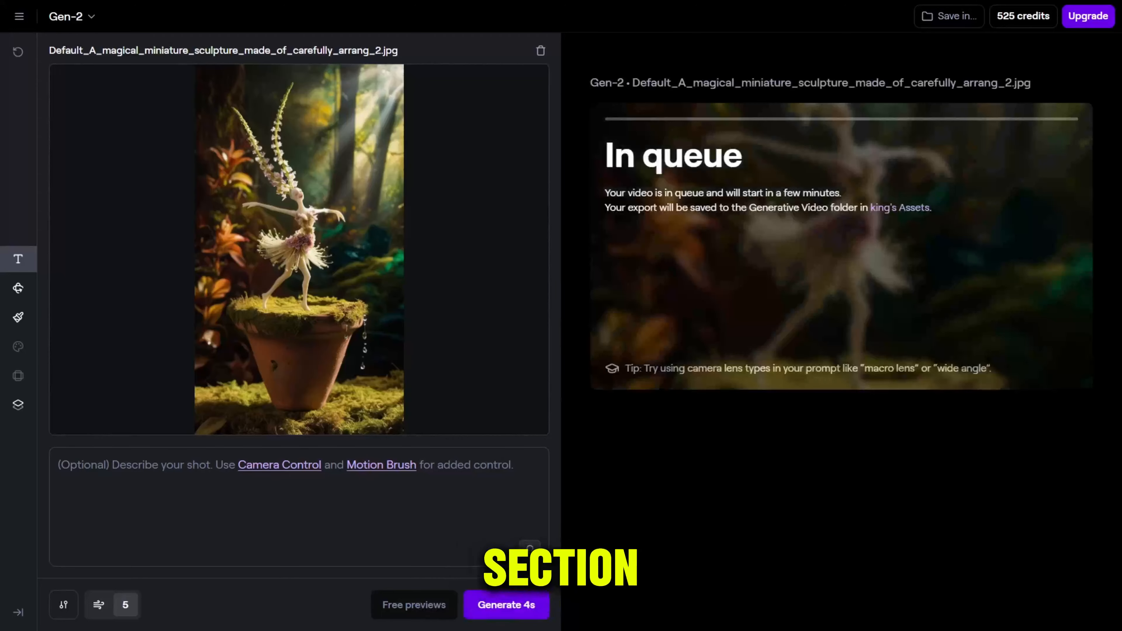
- Replace the source image with Default_A_magical_miniature_sculpture_made_of_carefully_arrang_1 and generate a 4-second video from it
{"action": "left_click", "coordinate": [541, 51]}
{"action": "left_click", "coordinate": [302, 283]}
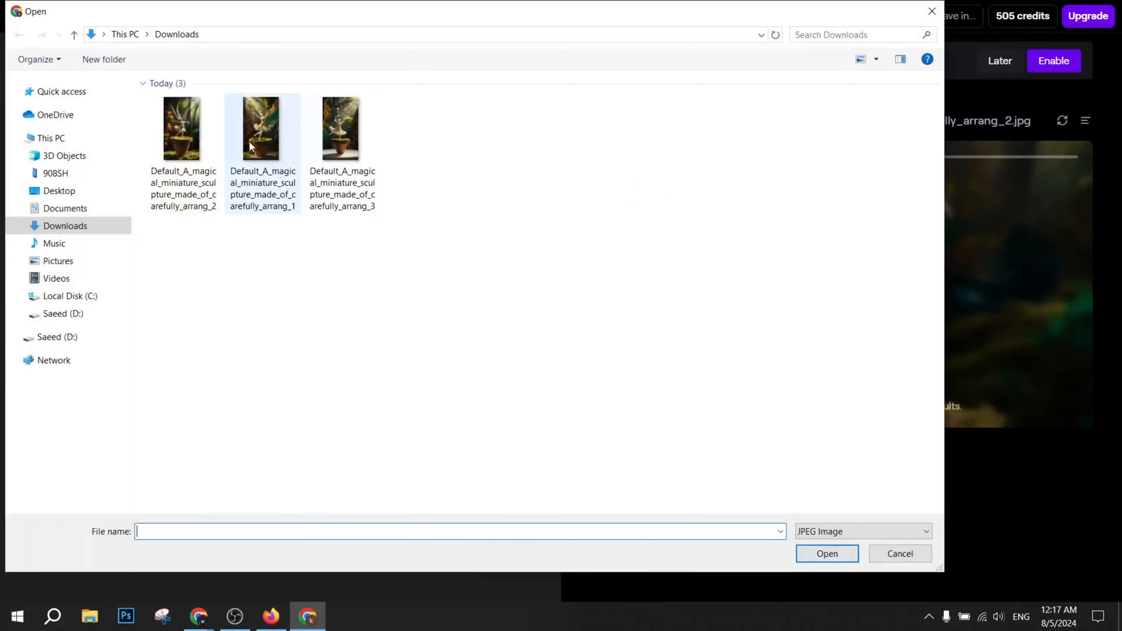
{"action": "left_click", "coordinate": [821, 549]}
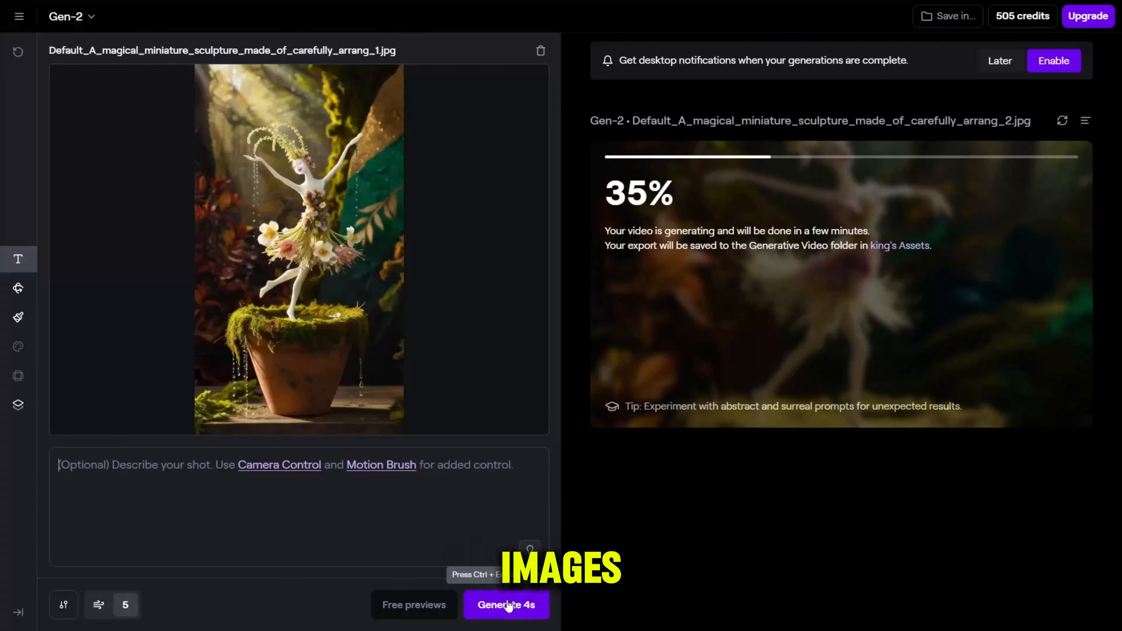
{"action": "left_click", "coordinate": [522, 607]}
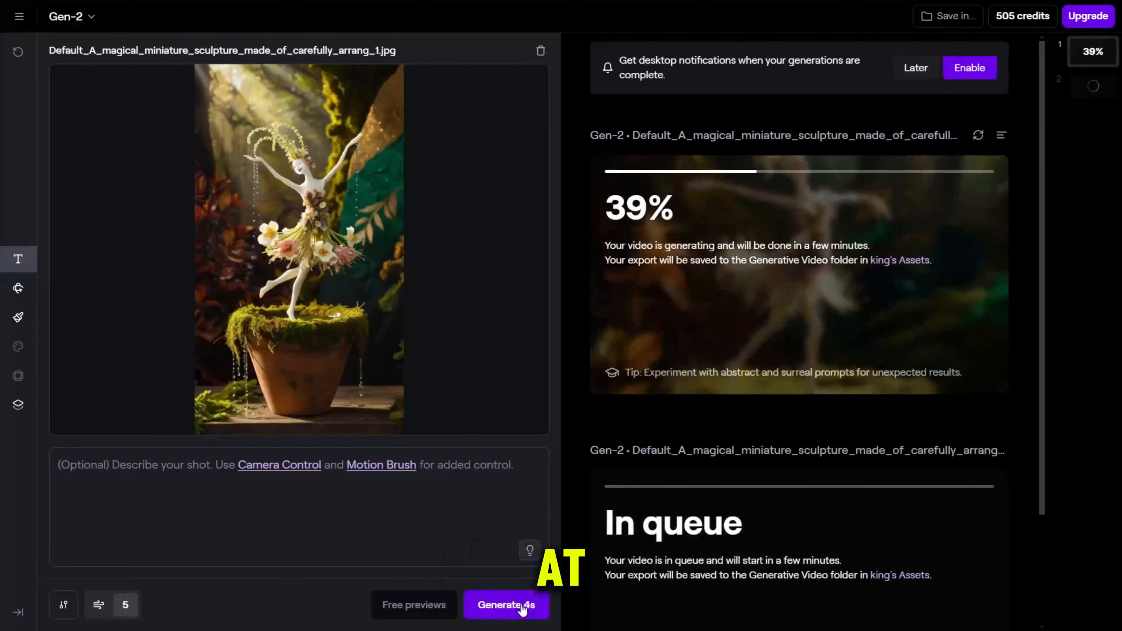
- Replace the source image with Default_A_magical_miniature_sculpture_made_of_carefully_arrang_3 and generate a 4-second video from it
{"action": "left_click", "coordinate": [541, 51]}
{"action": "left_click", "coordinate": [316, 280]}
{"action": "left_click", "coordinate": [85, 185]}
{"action": "double_click", "coordinate": [367, 135]}
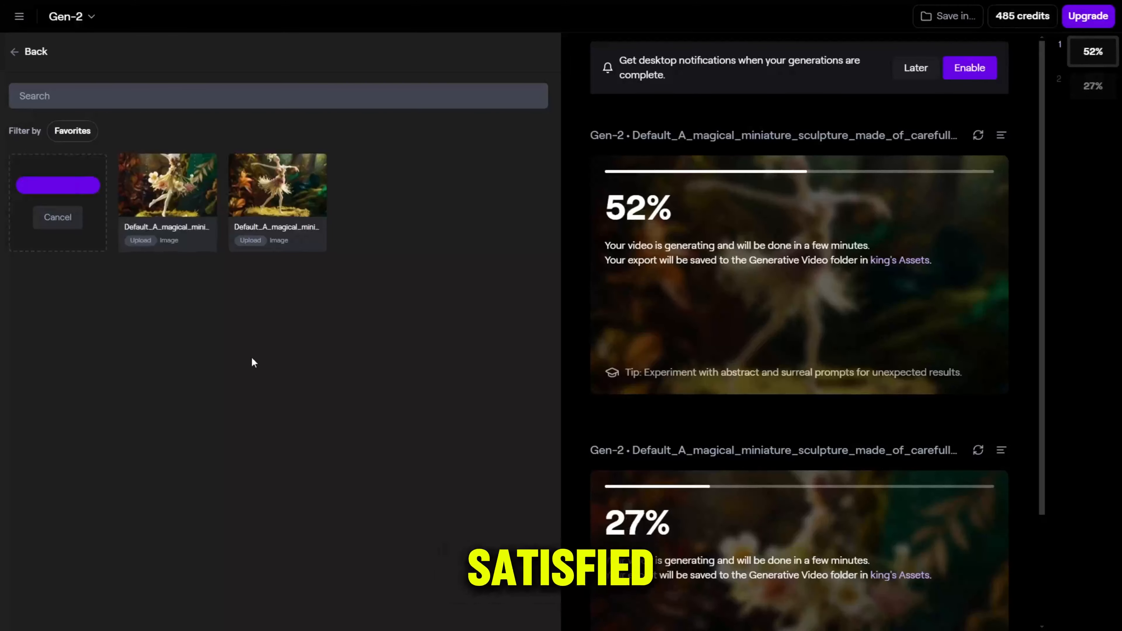
{"action": "left_click", "coordinate": [172, 177]}
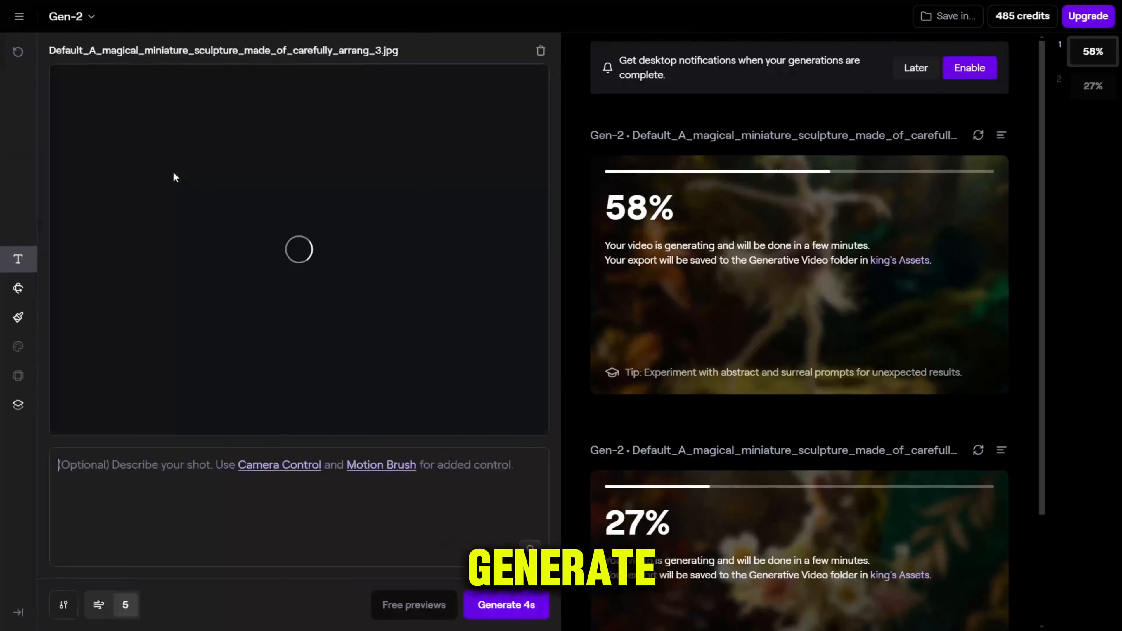
{"action": "left_click", "coordinate": [503, 605]}
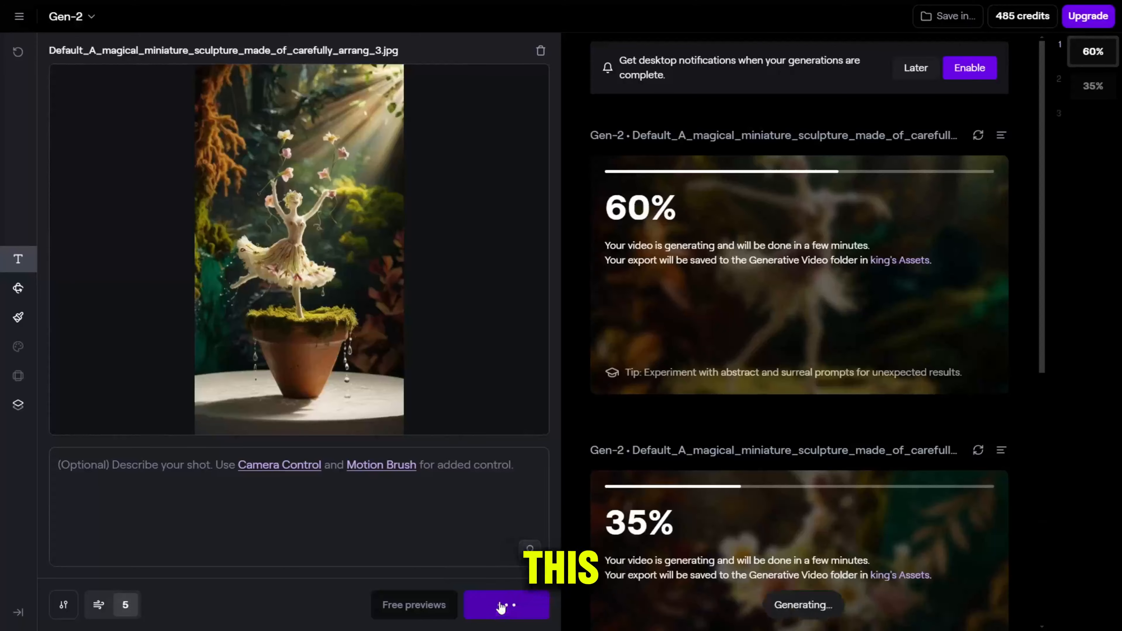
- Check the generation progress of the three queued sculpture videos
{"action": "scroll", "coordinate": [668, 449], "scroll_direction": "down", "scroll_amount": 8}
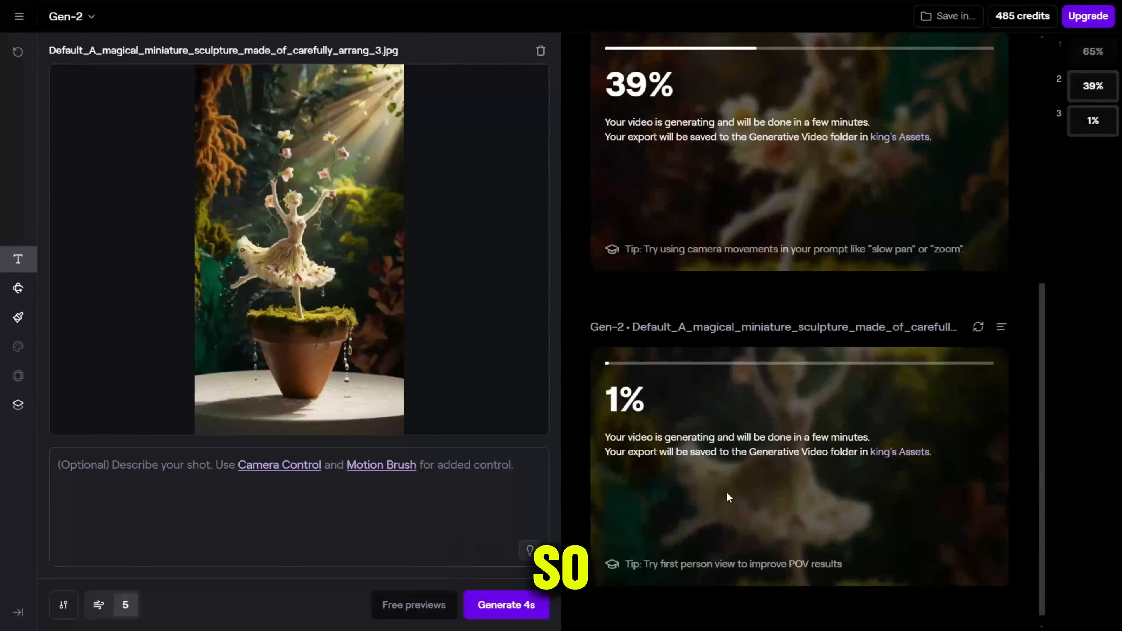
{"action": "scroll", "coordinate": [726, 492], "scroll_direction": "up", "scroll_amount": 5}
{"action": "scroll", "coordinate": [725, 491], "scroll_direction": "up", "scroll_amount": 2}
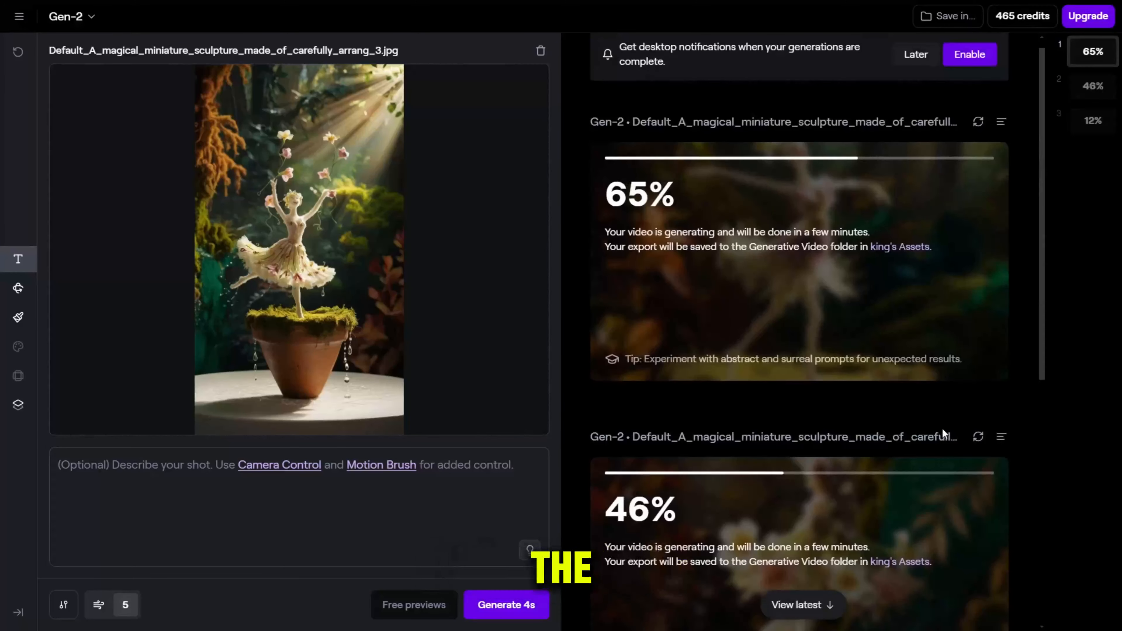
{"action": "scroll", "coordinate": [928, 431], "scroll_direction": "down", "scroll_amount": 6}
{"action": "scroll", "coordinate": [919, 435], "scroll_direction": "up", "scroll_amount": 6}
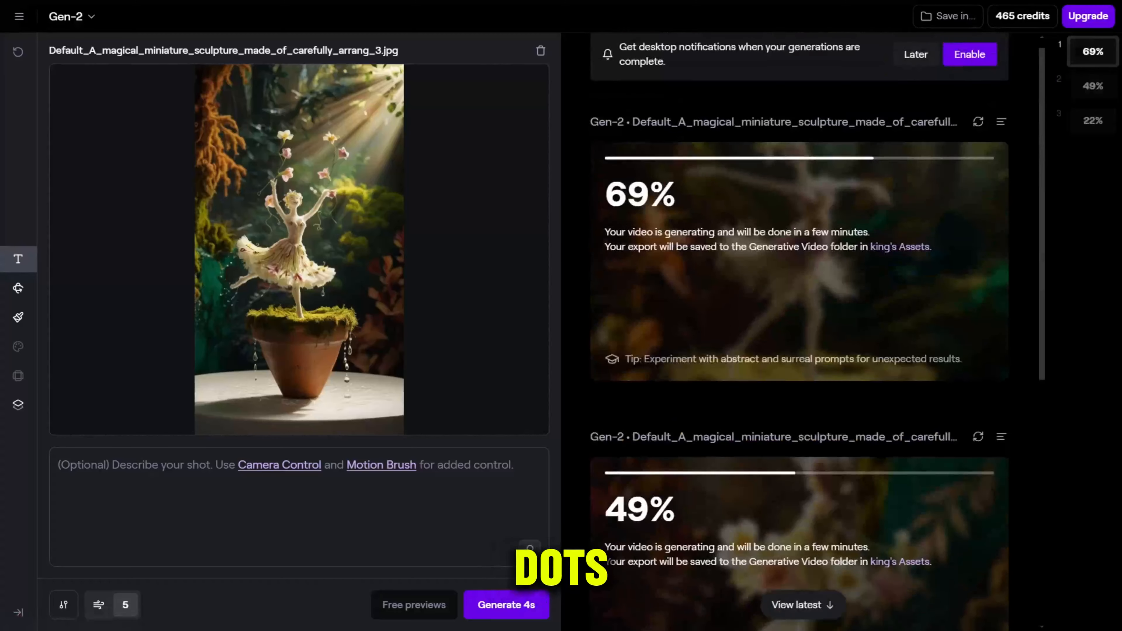
{"action": "scroll", "coordinate": [795, 349], "scroll_direction": "down", "scroll_amount": 8}
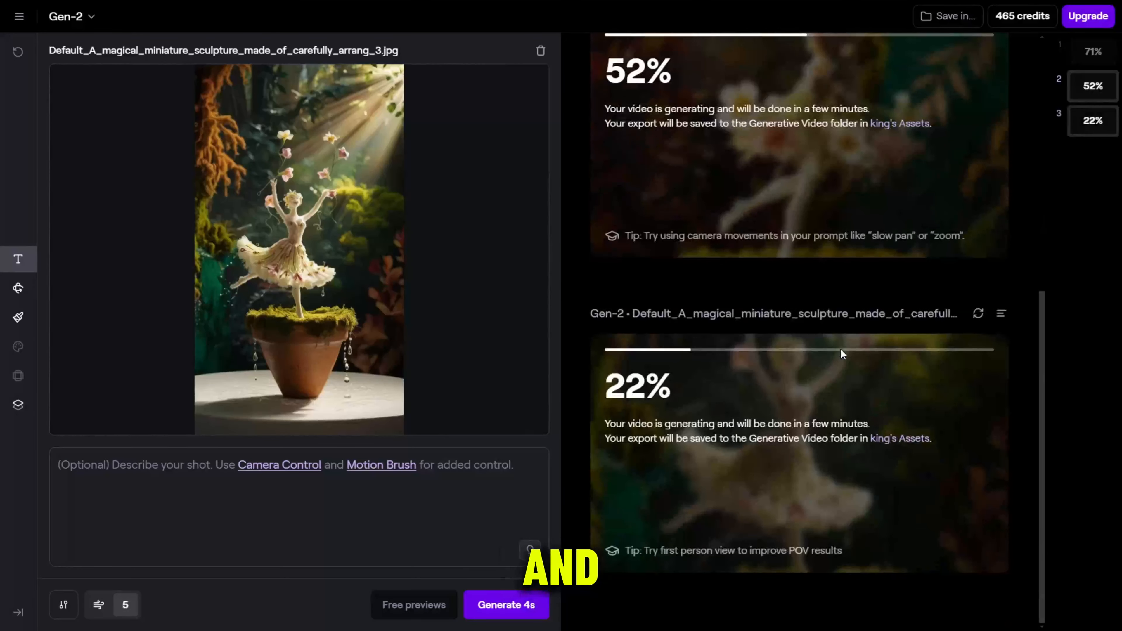
{"action": "scroll", "coordinate": [584, 263], "scroll_direction": "up", "scroll_amount": 8}
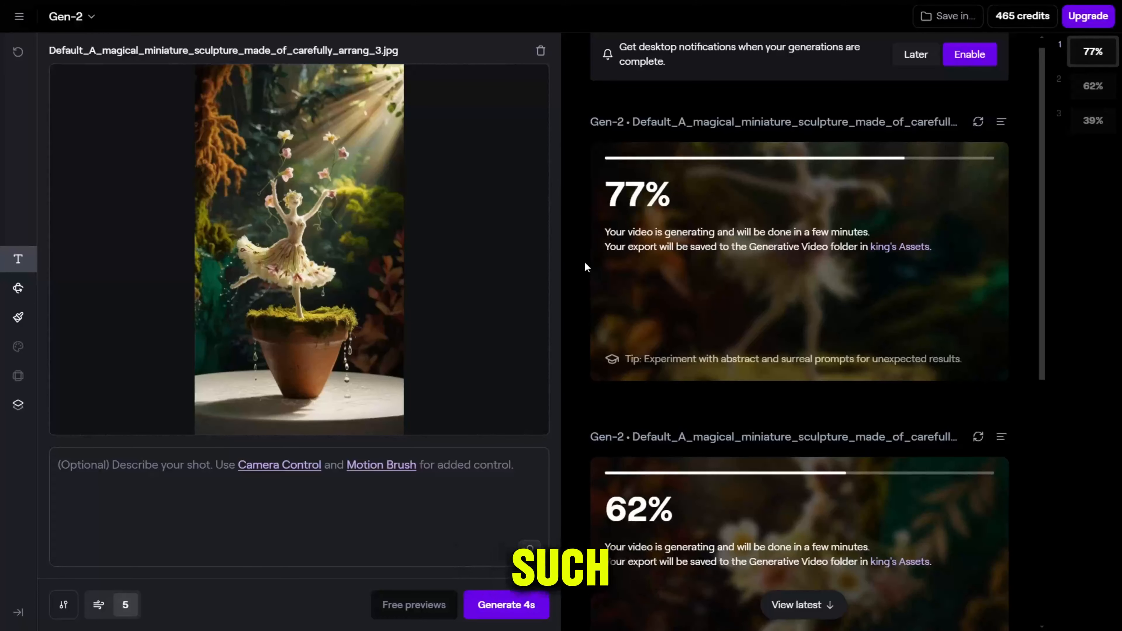
{"action": "scroll", "coordinate": [584, 261], "scroll_direction": "down", "scroll_amount": 10}
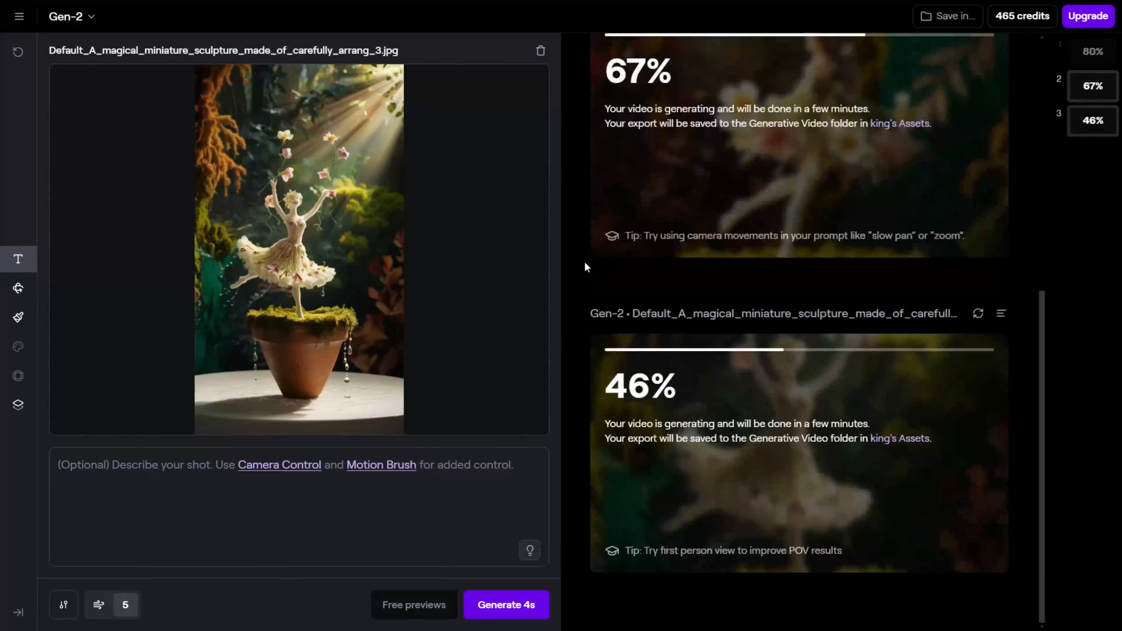
{"action": "scroll", "coordinate": [585, 263], "scroll_direction": "up", "scroll_amount": 10}
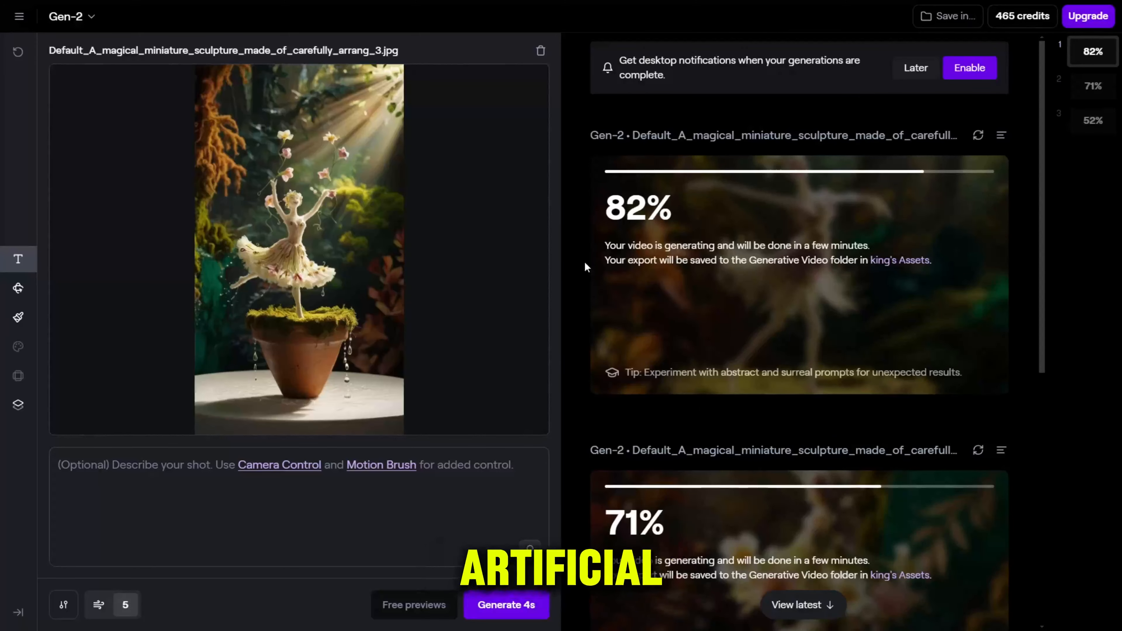
{"action": "scroll", "coordinate": [584, 261], "scroll_direction": "down", "scroll_amount": 5}
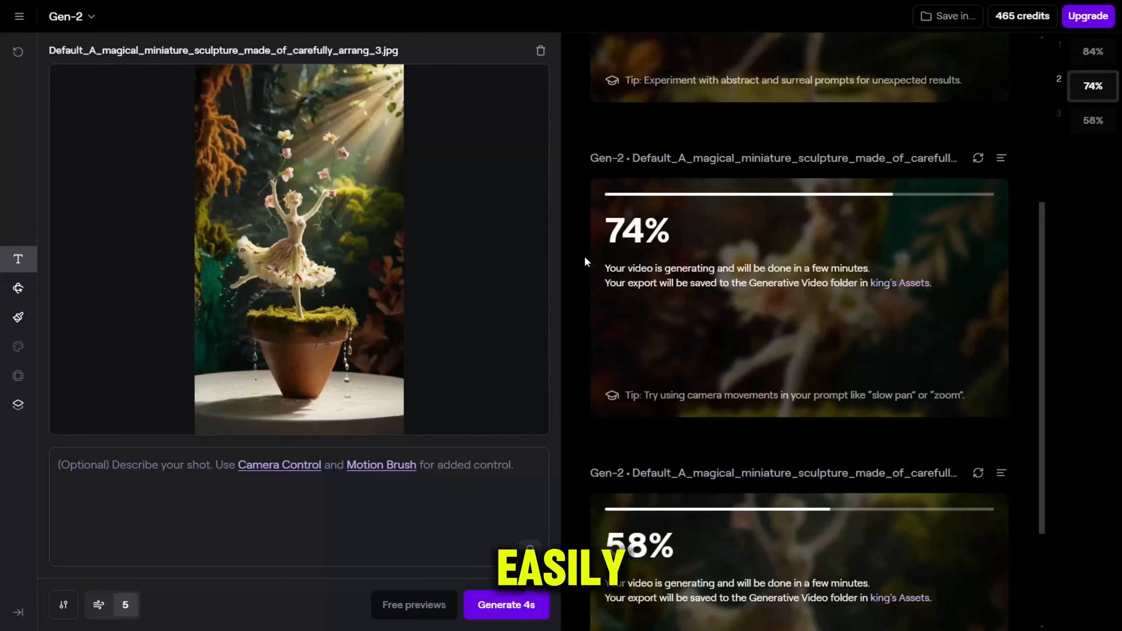
- Check the queued generations and preview the first finished sculpture video in full screen
{"action": "scroll", "coordinate": [585, 262], "scroll_direction": "up", "scroll_amount": 5}
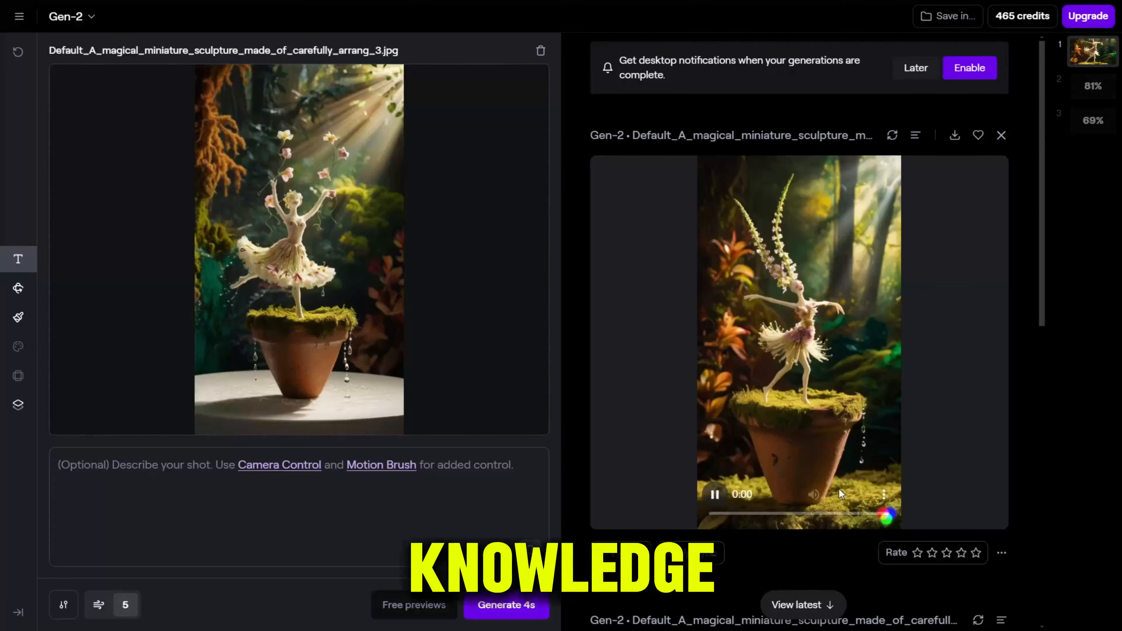
{"action": "scroll", "coordinate": [857, 464], "scroll_direction": "down", "scroll_amount": 10}
{"action": "scroll", "coordinate": [872, 457], "scroll_direction": "down", "scroll_amount": 4}
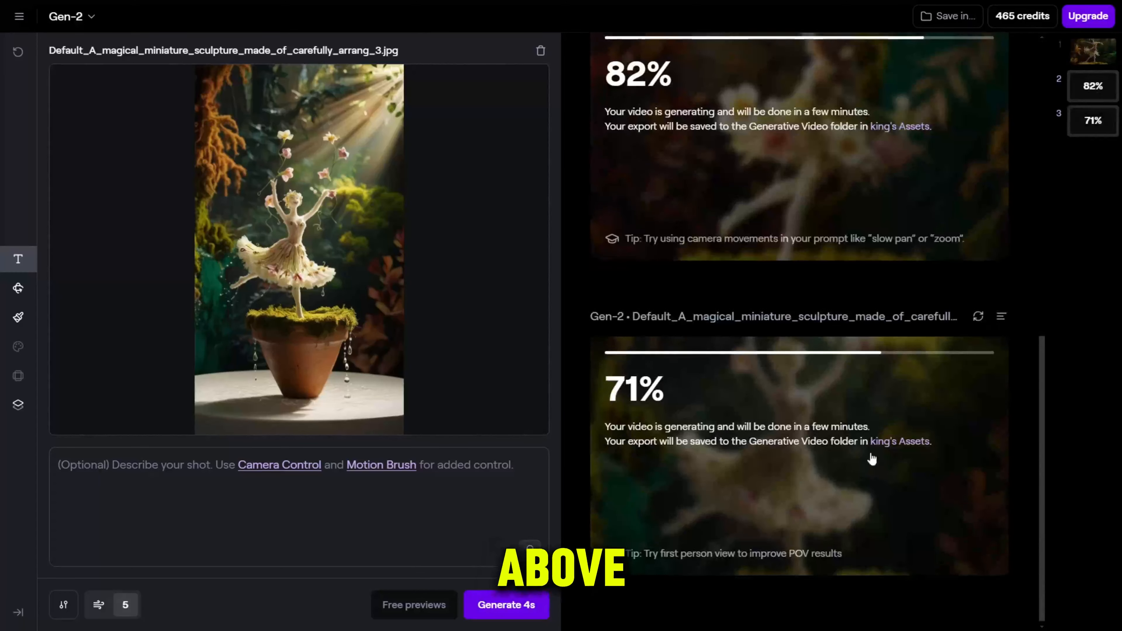
{"action": "scroll", "coordinate": [764, 368], "scroll_direction": "up", "scroll_amount": 13}
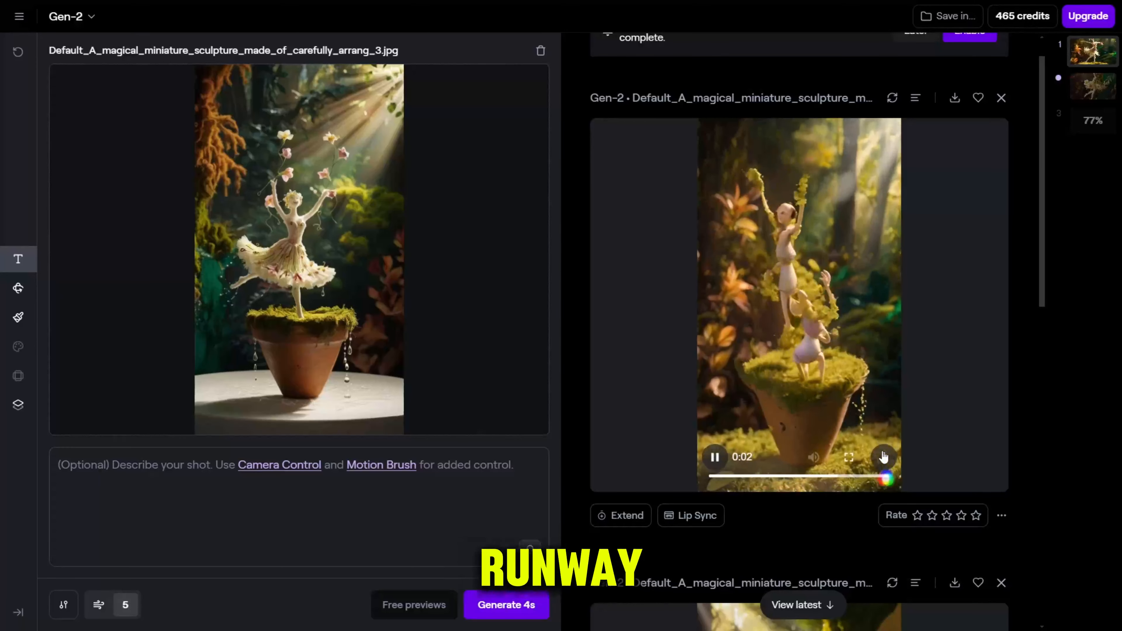
{"action": "left_click", "coordinate": [849, 458]}
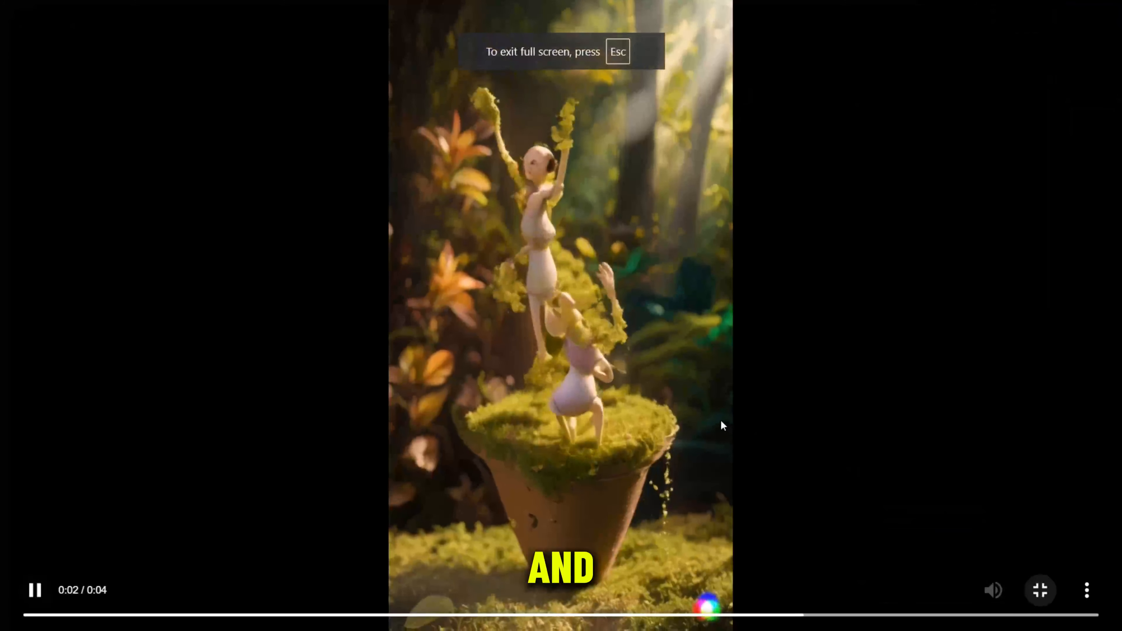
{"action": "key", "text": "Escape"}
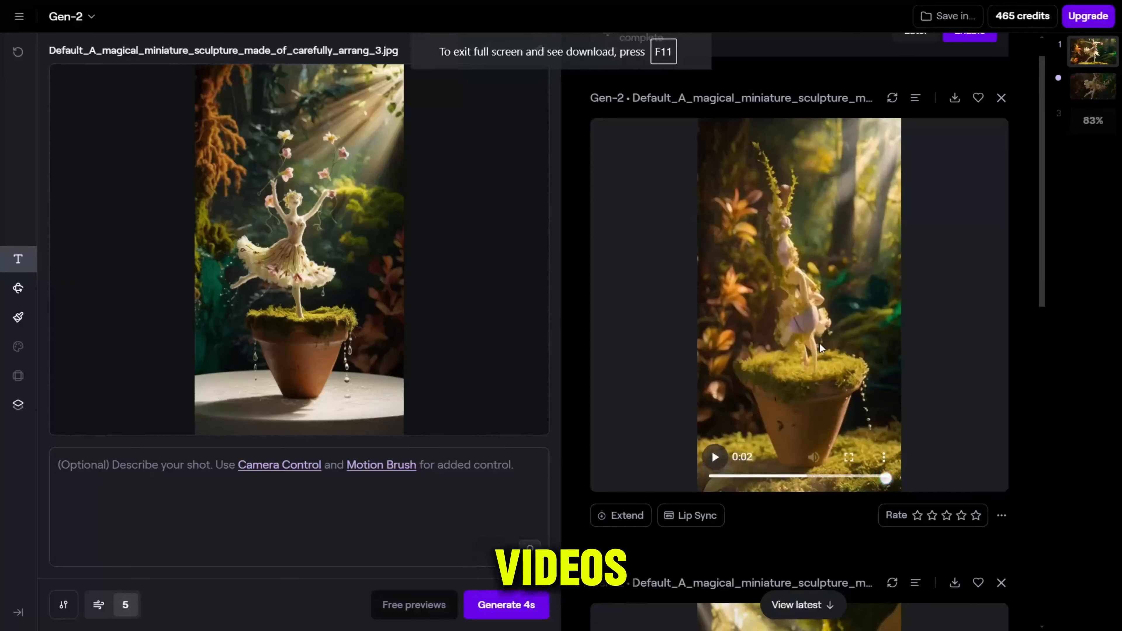
{"action": "scroll", "coordinate": [819, 344], "scroll_direction": "down", "scroll_amount": 3}
{"action": "scroll", "coordinate": [791, 345], "scroll_direction": "down", "scroll_amount": 6}
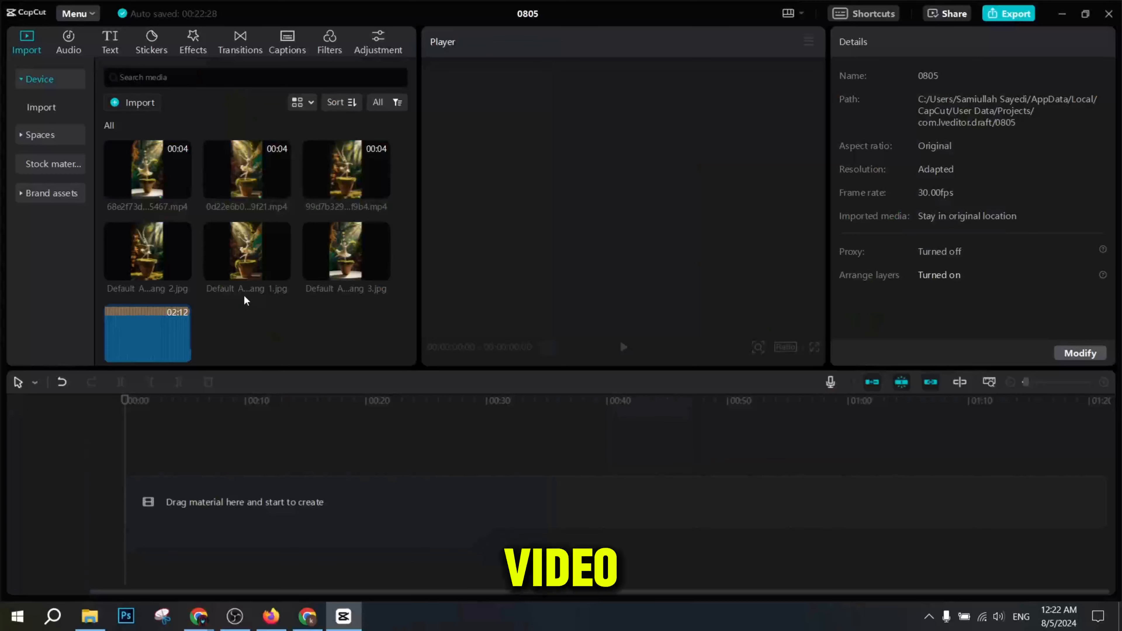
- Switch to CapCut and place the 0d22e6b0 video on the timeline with the arrang_1 image in front of it
{"action": "left_click", "coordinate": [280, 186]}
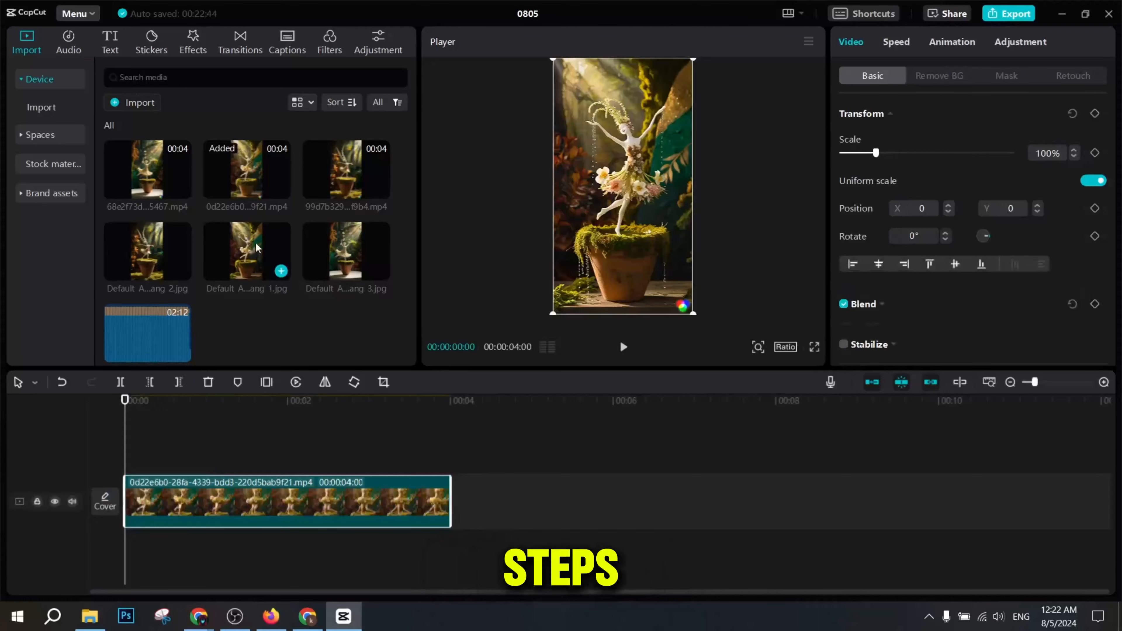
{"action": "left_click", "coordinate": [281, 271]}
{"action": "mouse_move", "coordinate": [331, 274]}
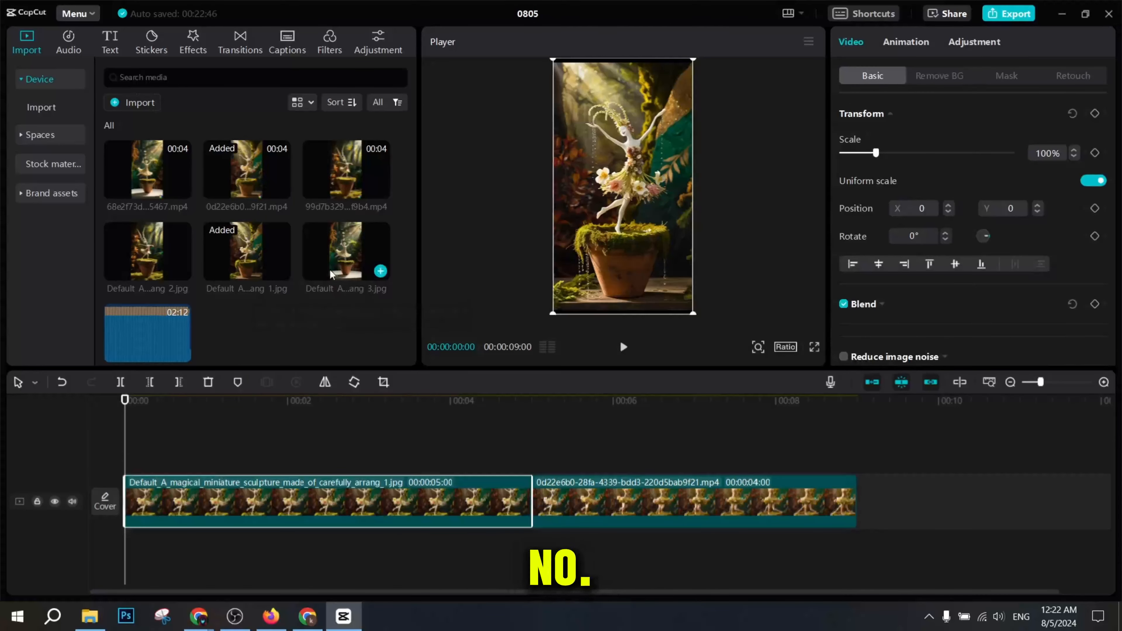
- Append the arrang_3 image, the 68e2f73d video, the arrang_1 image again and the 99d7b329 video to the timeline
{"action": "left_click", "coordinate": [381, 271]}
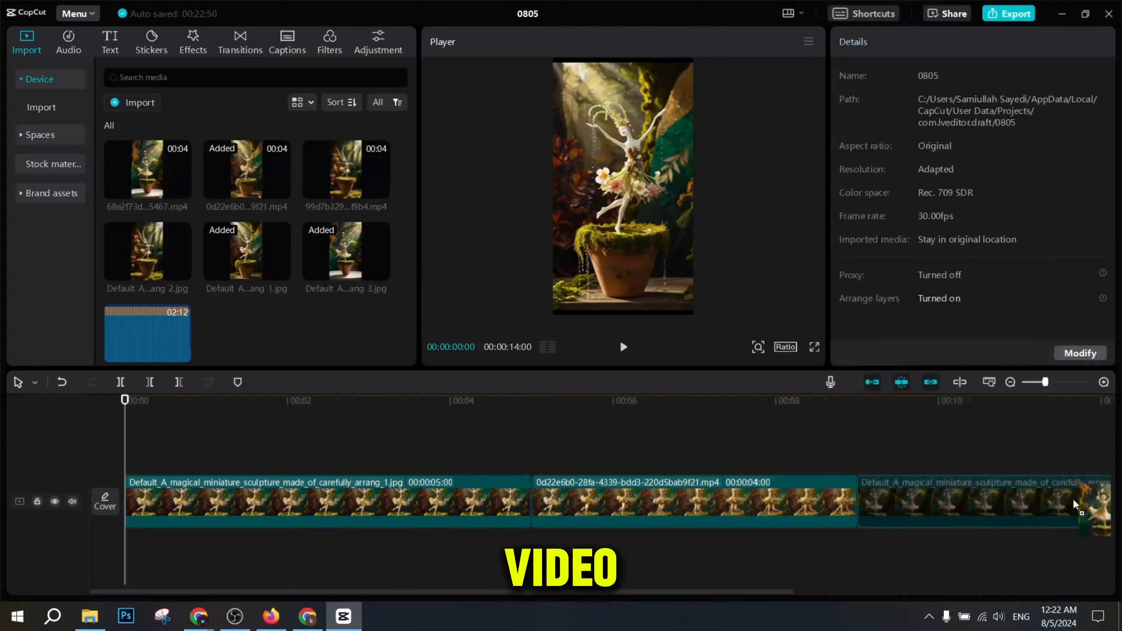
{"action": "left_click_drag", "start_coordinate": [1115, 480], "coordinate": [1056, 499]}
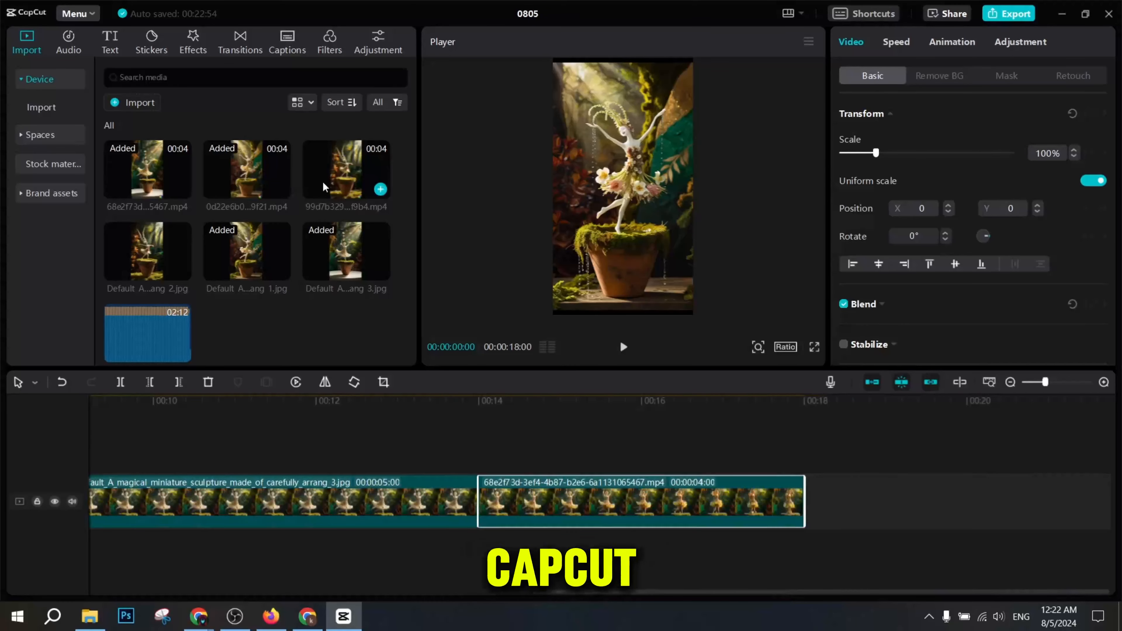
{"action": "left_click_drag", "start_coordinate": [262, 249], "coordinate": [839, 502]}
{"action": "left_click_drag", "start_coordinate": [345, 173], "coordinate": [842, 501]}
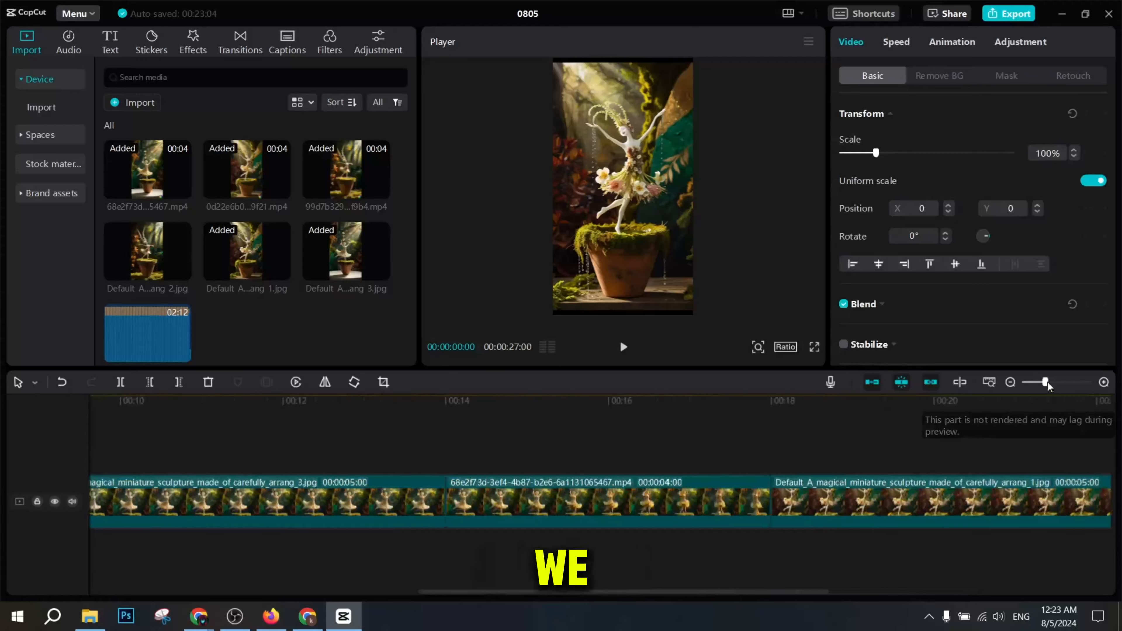
- Split the opening image clip at about 1.6 seconds, delete its remainder and preview the cut
{"action": "key", "text": "shift+z"}
{"action": "left_click", "coordinate": [176, 463]}
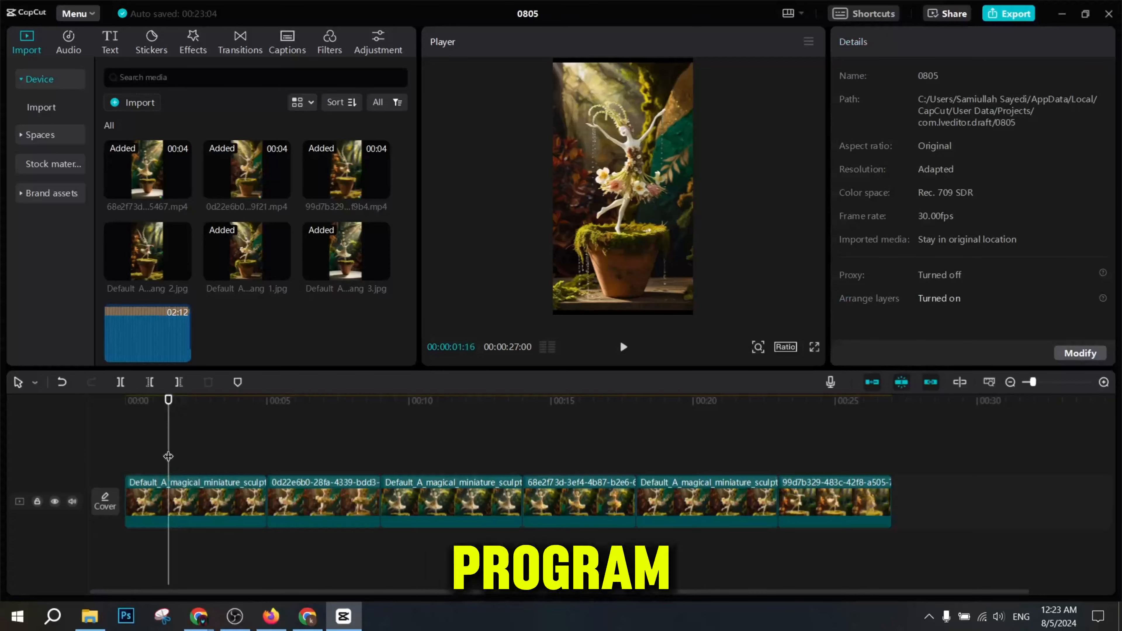
{"action": "left_click", "coordinate": [172, 507]}
{"action": "key", "text": "a"}
{"action": "left_click", "coordinate": [193, 499]}
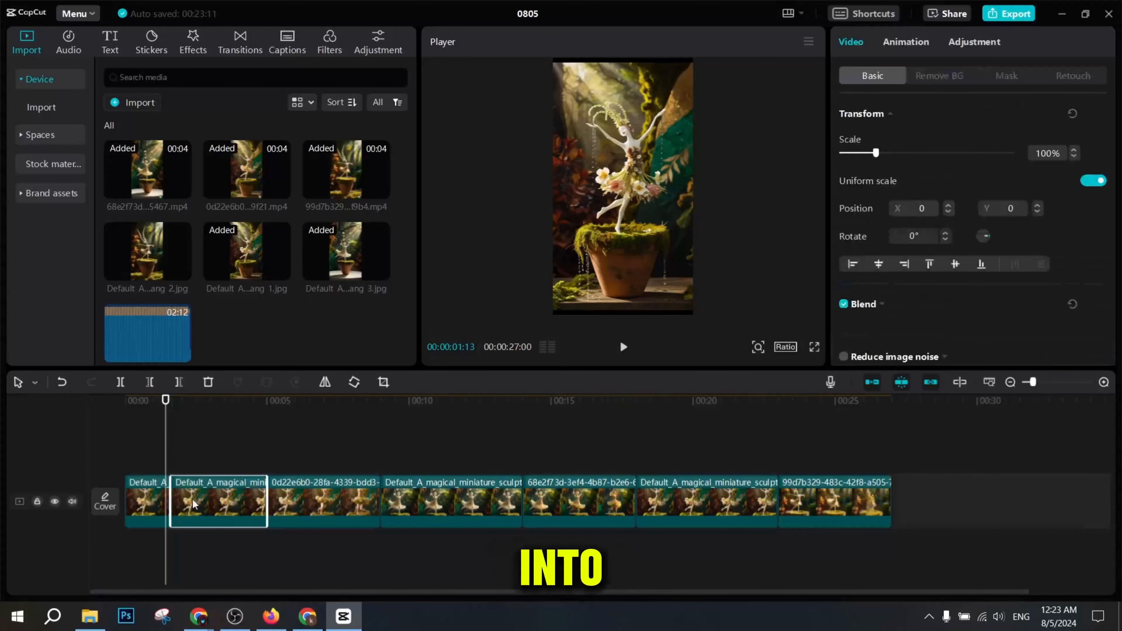
{"action": "key", "text": "Delete"}
{"action": "key", "text": "space"}
{"action": "key", "text": "space"}
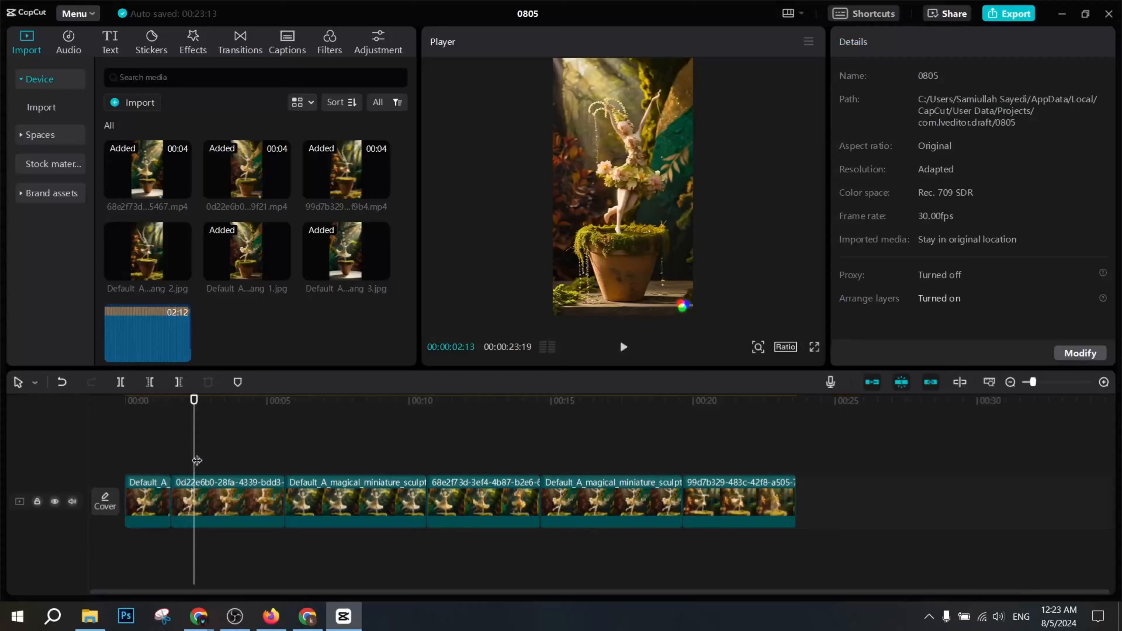
- Set the project's aspect ratio to 9:16
{"action": "key", "text": "Home"}
{"action": "left_click", "coordinate": [163, 503]}
{"action": "left_click", "coordinate": [785, 346]}
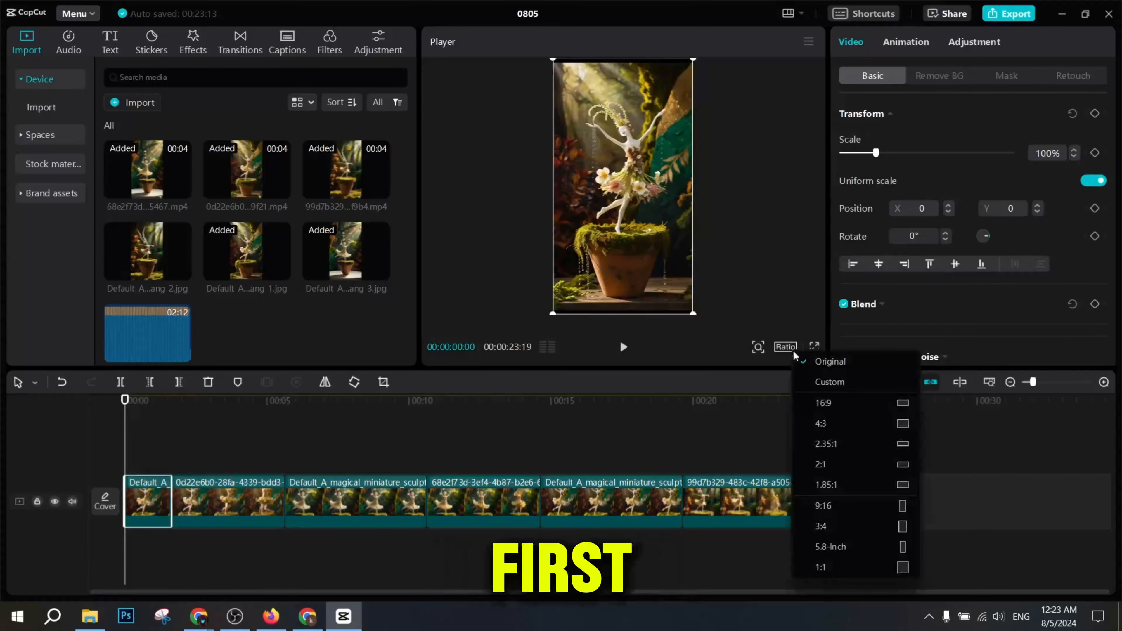
{"action": "left_click", "coordinate": [817, 507]}
- Scale the first video clip down to 99% in the preview
{"action": "left_click", "coordinate": [188, 460]}
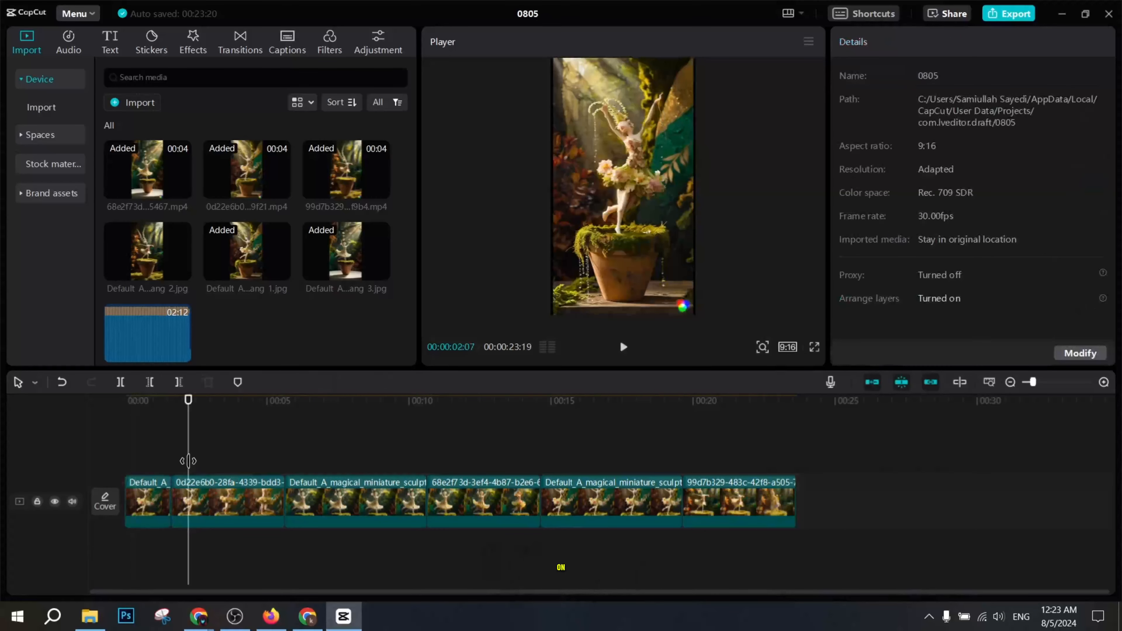
{"action": "left_click", "coordinate": [210, 508]}
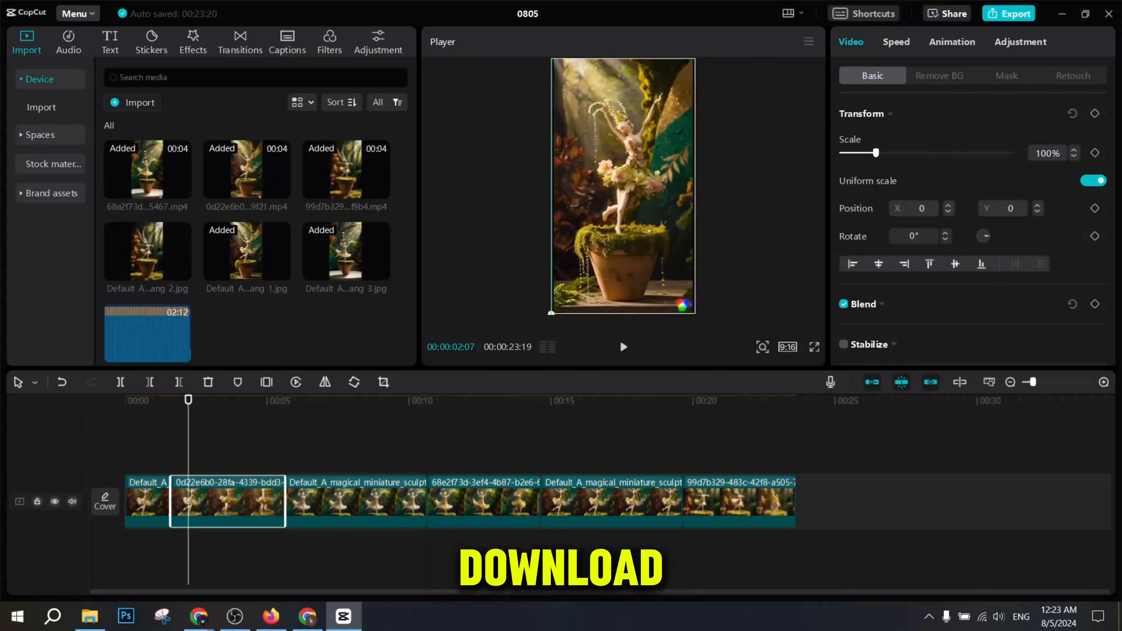
{"action": "left_click_drag", "start_coordinate": [551, 313], "coordinate": [553, 312]}
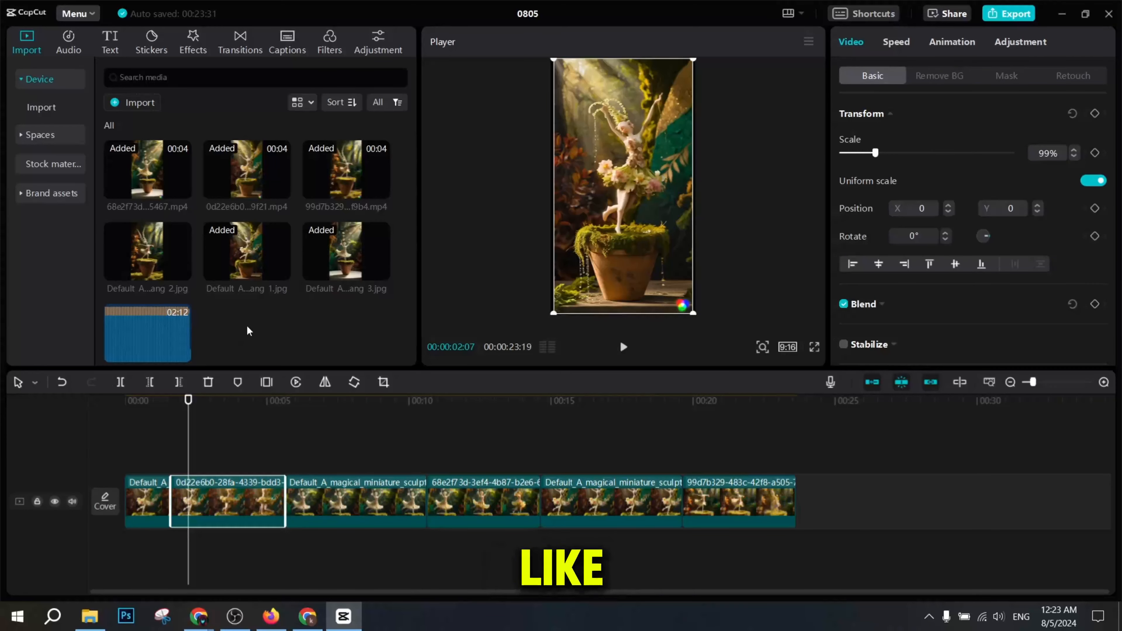
{"action": "left_click", "coordinate": [218, 446]}
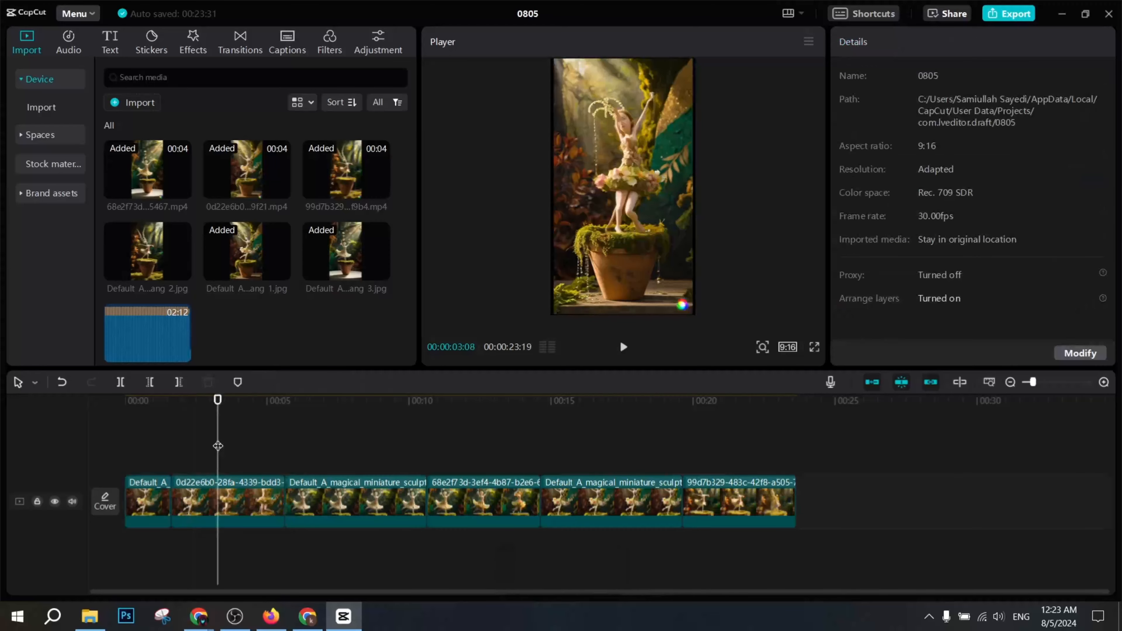
- Duplicate the shortened opening image onto a track above the first video and match its length to that video
{"action": "left_click", "coordinate": [223, 446]}
{"action": "left_click", "coordinate": [153, 503]}
{"action": "key", "text": "ctrl+c"}
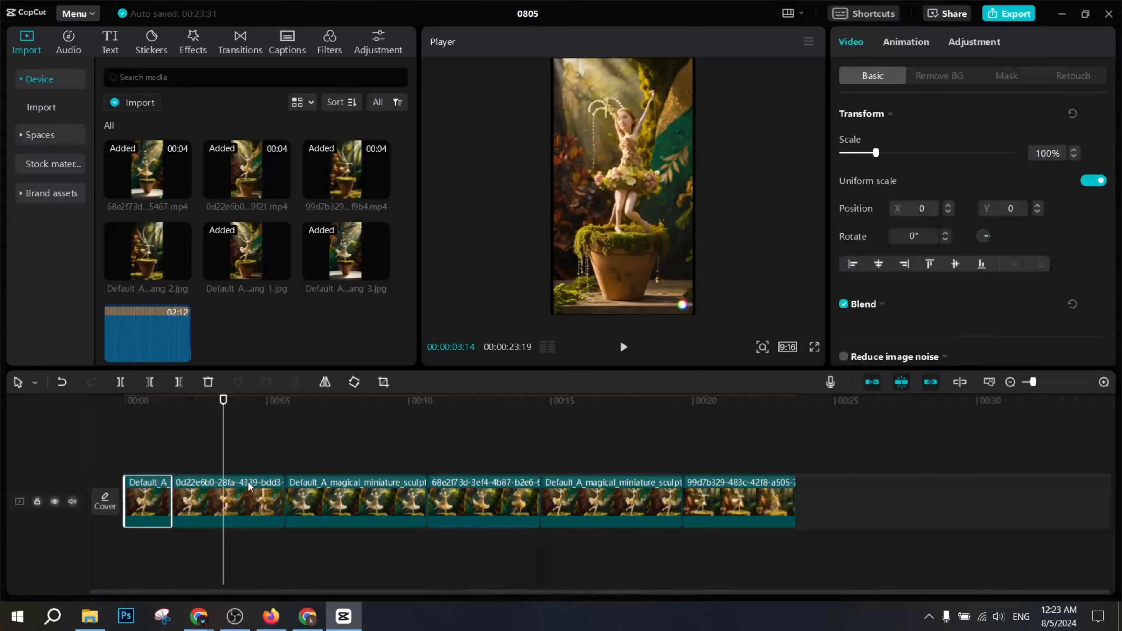
{"action": "left_click", "coordinate": [883, 477]}
{"action": "key", "text": "ctrl+v"}
{"action": "left_click_drag", "start_coordinate": [816, 474], "coordinate": [283, 486]}
{"action": "left_click", "coordinate": [316, 469]}
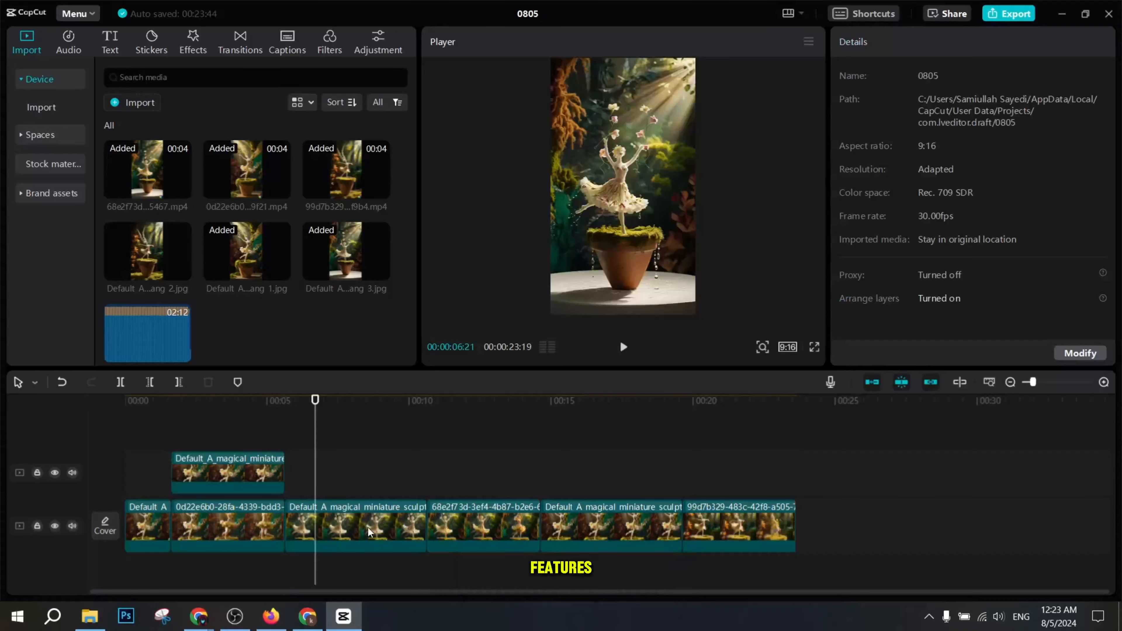
- Split the second image clip at 00:00:07:07 and delete the part after the cut
{"action": "left_click", "coordinate": [132, 479]}
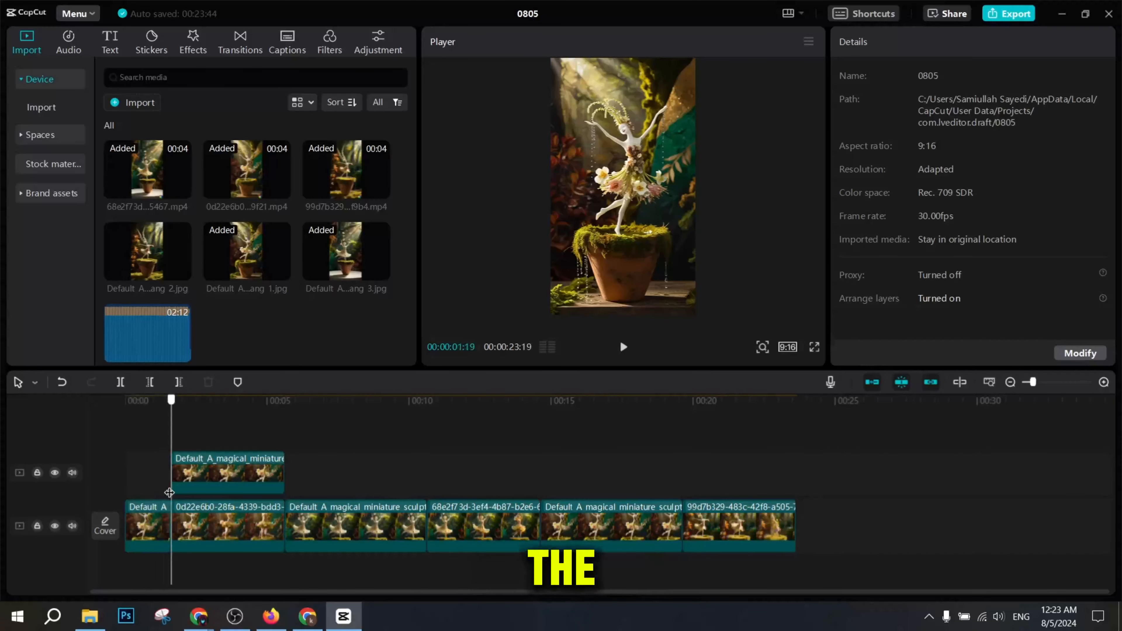
{"action": "left_click", "coordinate": [338, 496]}
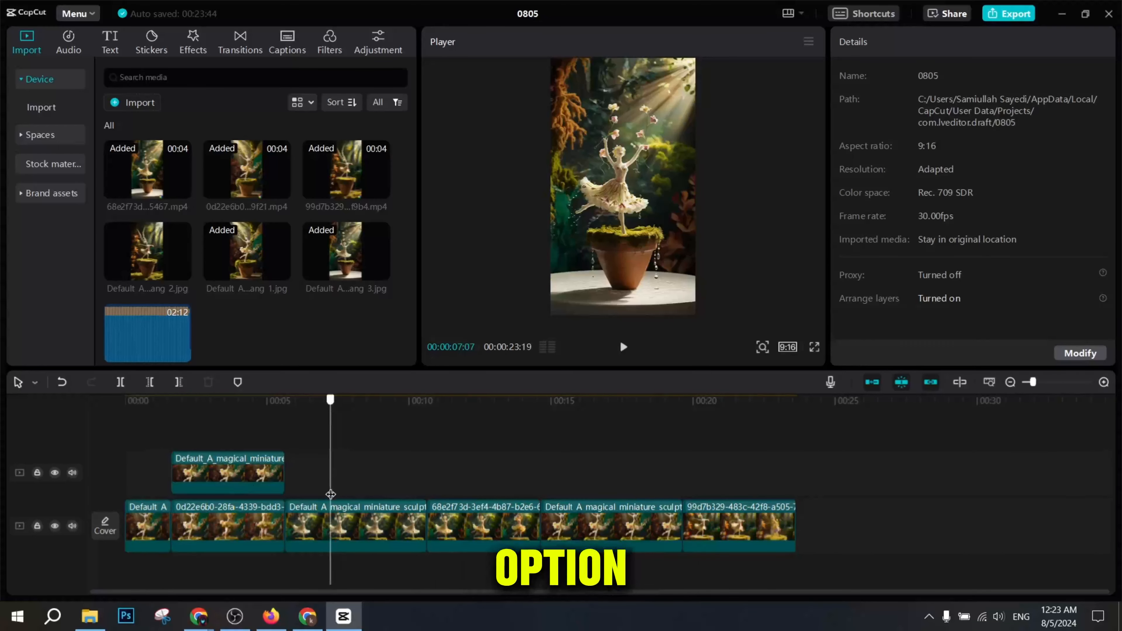
{"action": "left_click", "coordinate": [338, 524]}
{"action": "key", "text": "a"}
{"action": "left_click", "coordinate": [354, 524]}
{"action": "key", "text": "Delete"}
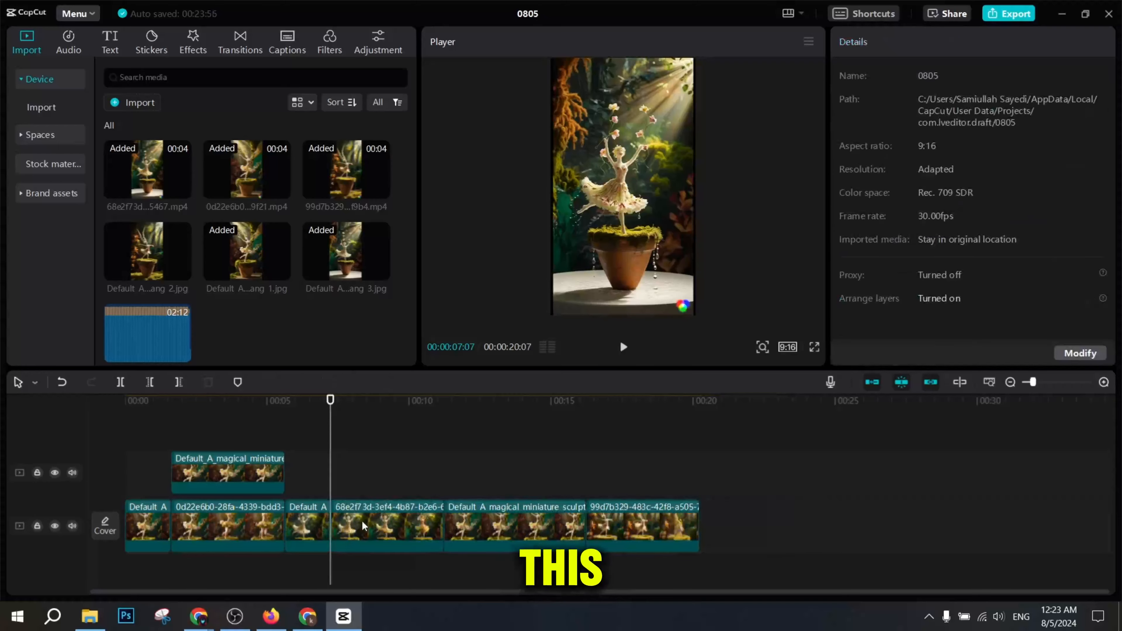
- Shorten the third image clip to about 1.7 seconds by cutting off its remainder
{"action": "left_click", "coordinate": [468, 475]}
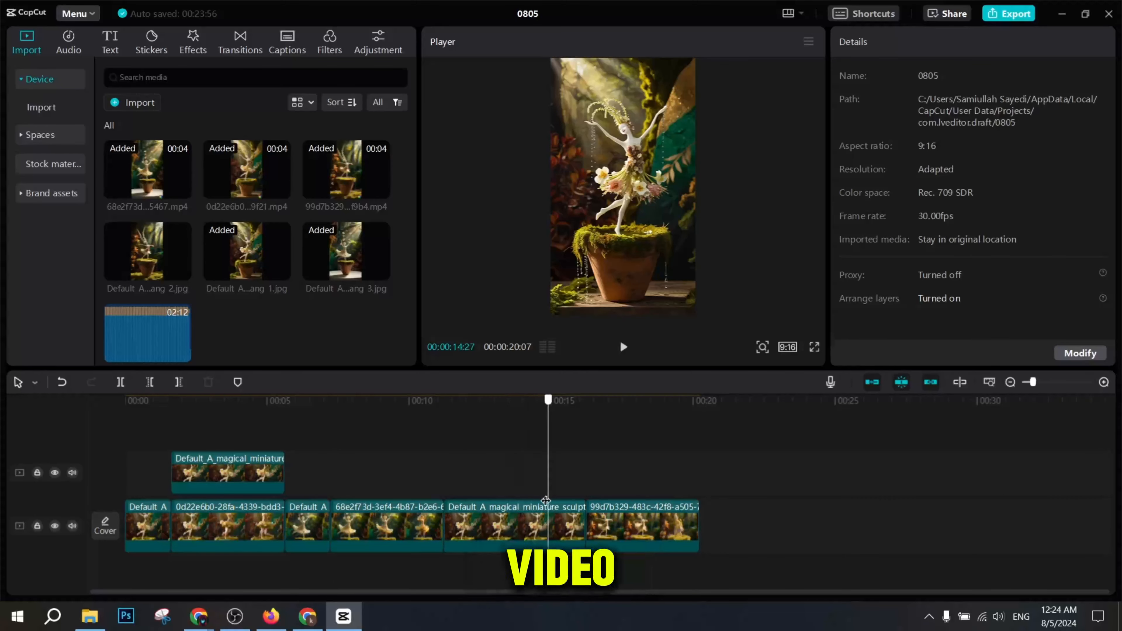
{"action": "left_click", "coordinate": [520, 532]}
{"action": "key", "text": "Delete"}
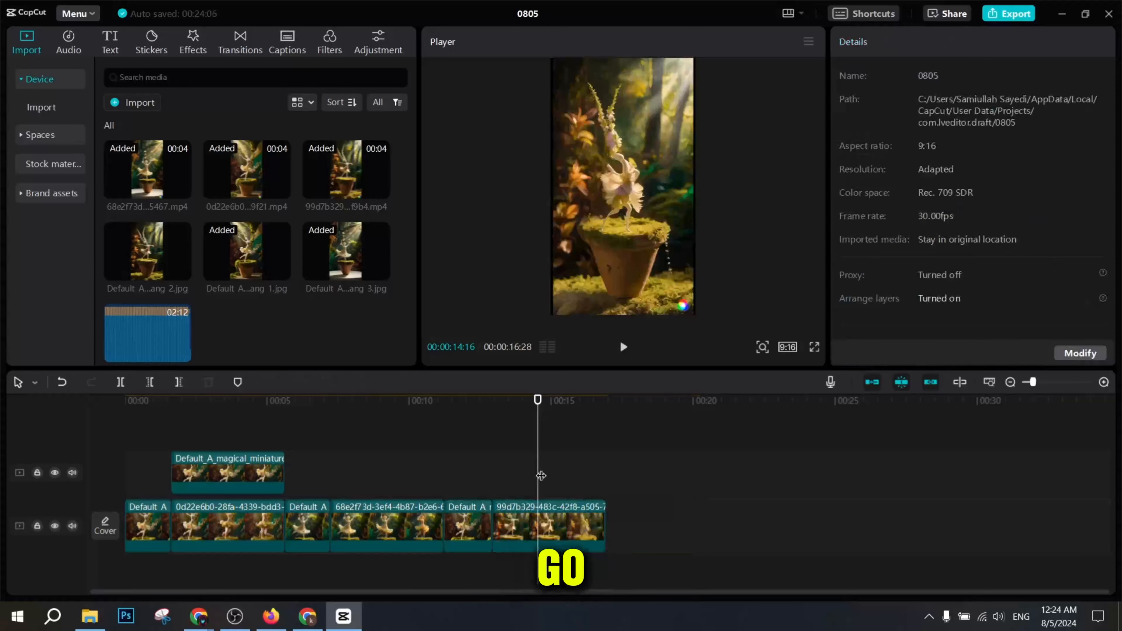
- Swap the first video with the image copy above it, so the video sits on the upper track over the image
{"action": "left_click", "coordinate": [455, 497]}
{"action": "left_click_drag", "start_coordinate": [461, 496], "coordinate": [444, 497]}
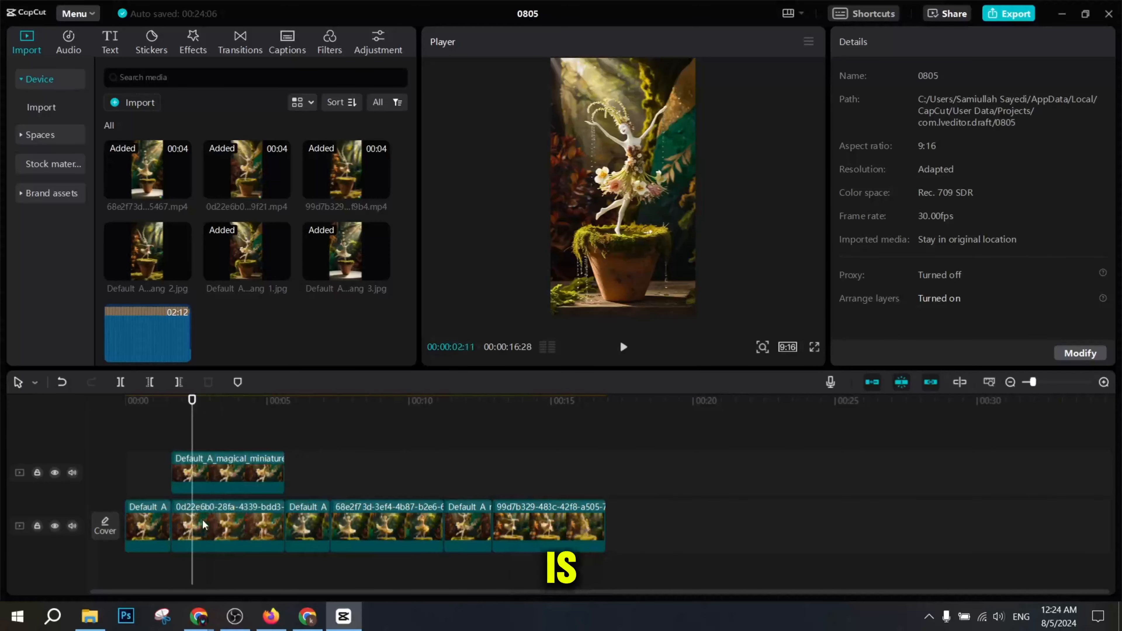
{"action": "left_click", "coordinate": [208, 528]}
{"action": "left_click_drag", "start_coordinate": [209, 530], "coordinate": [241, 522]}
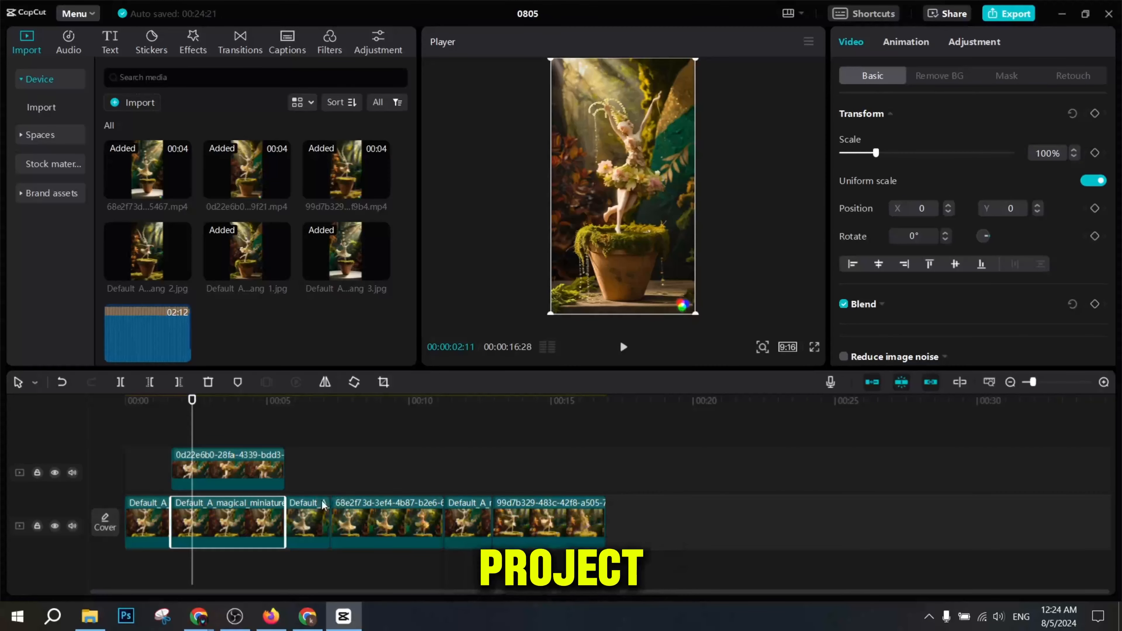
- Move the 68e2f73d video to the upper track and place a copy of the second image beneath it, extended to the video's length
{"action": "left_click", "coordinate": [302, 519]}
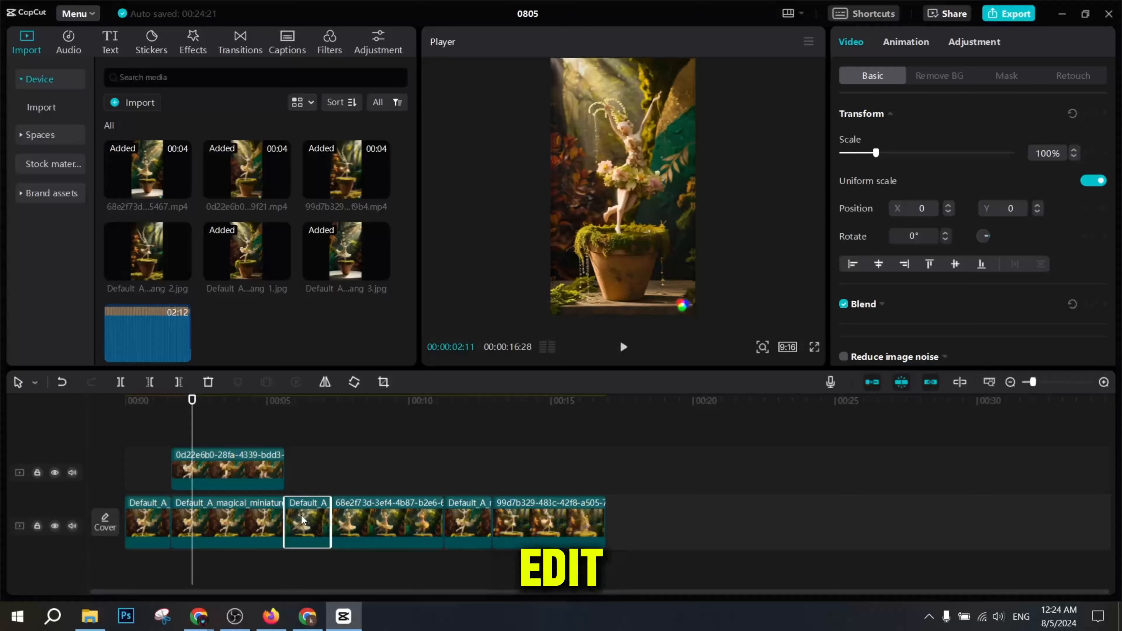
{"action": "left_click", "coordinate": [335, 489]}
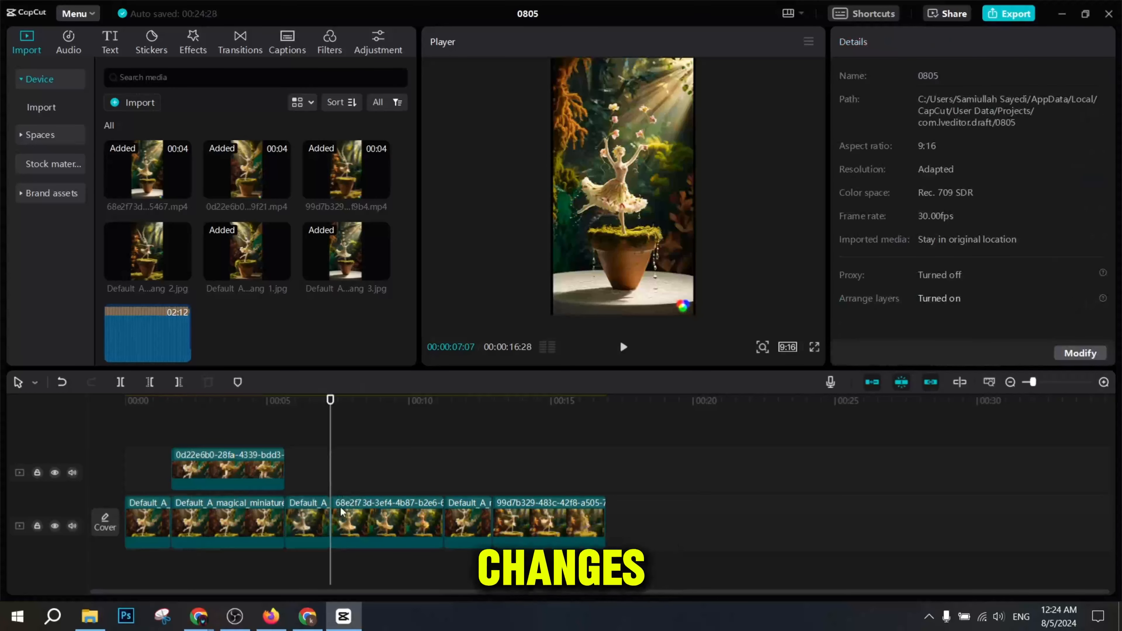
{"action": "left_click", "coordinate": [348, 526]}
{"action": "left_click", "coordinate": [337, 569]}
{"action": "key", "text": "ctrl+v"}
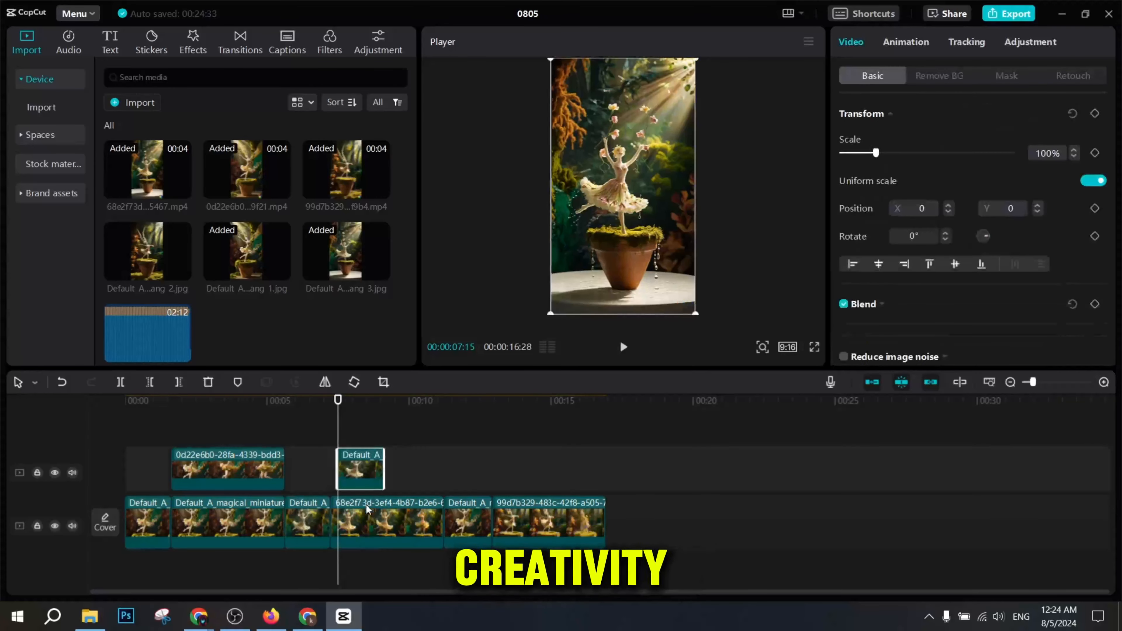
{"action": "left_click_drag", "start_coordinate": [359, 475], "coordinate": [344, 518]}
{"action": "left_click_drag", "start_coordinate": [408, 530], "coordinate": [362, 486]}
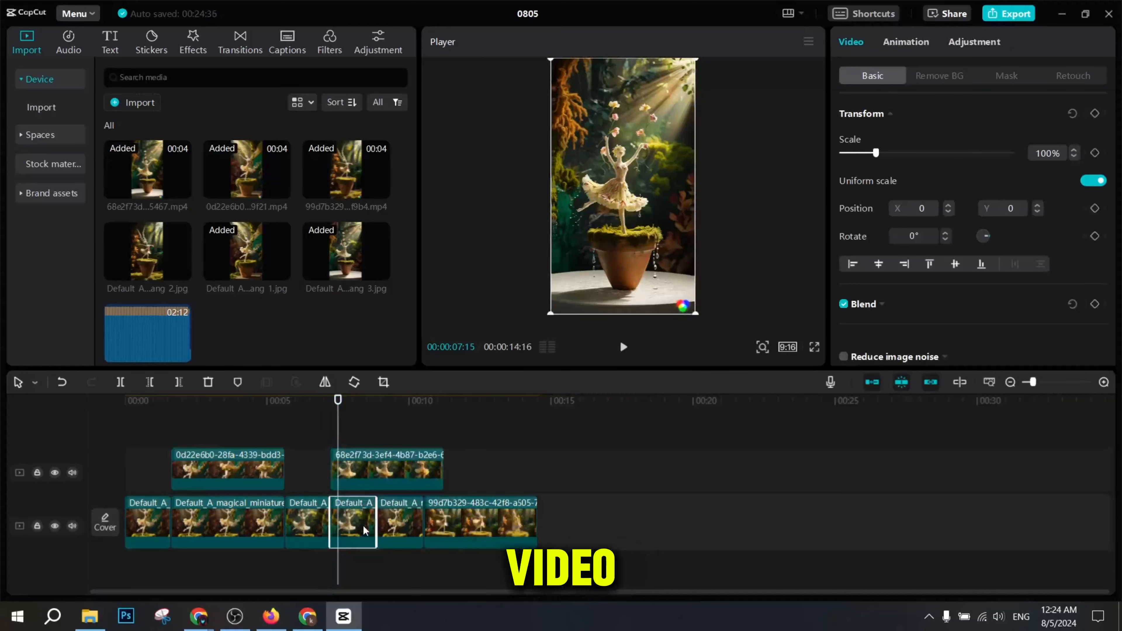
- Move the 99d7b329 video to the upper track and place a copy of the third image beneath it, extended to the video's length
{"action": "left_click", "coordinate": [468, 522]}
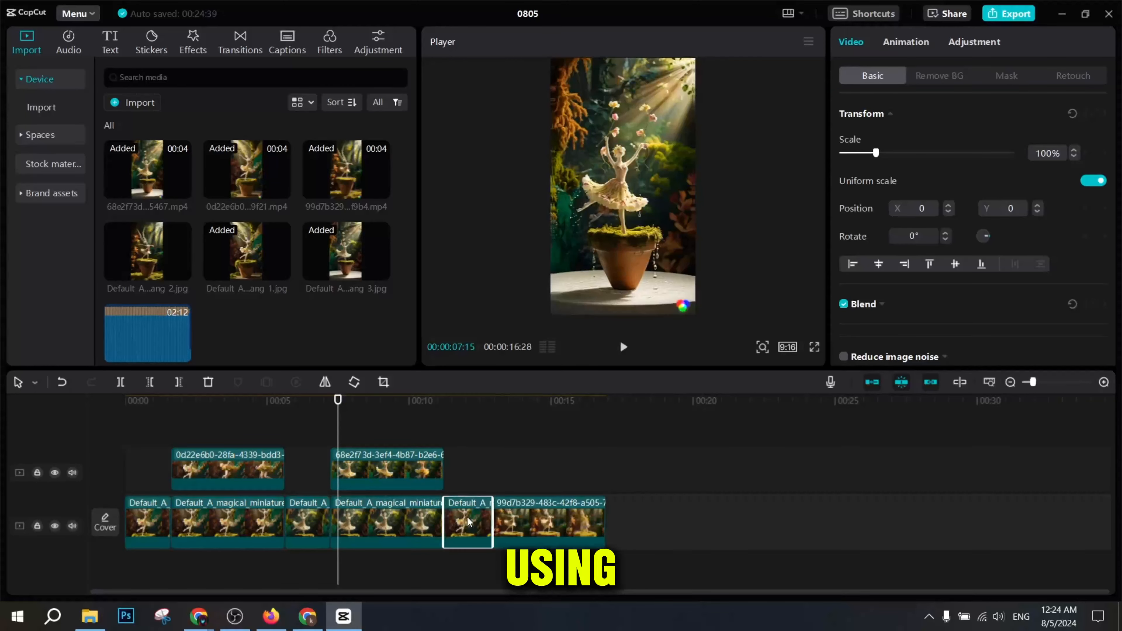
{"action": "left_click", "coordinate": [496, 476]}
{"action": "key", "text": "ctrl+v"}
{"action": "mouse_move", "coordinate": [513, 475]}
{"action": "left_mouse_down"}
{"action": "mouse_move", "coordinate": [514, 519]}
{"action": "mouse_move", "coordinate": [522, 478]}
{"action": "left_mouse_up"}
{"action": "left_click_drag", "start_coordinate": [539, 521], "coordinate": [604, 520]}
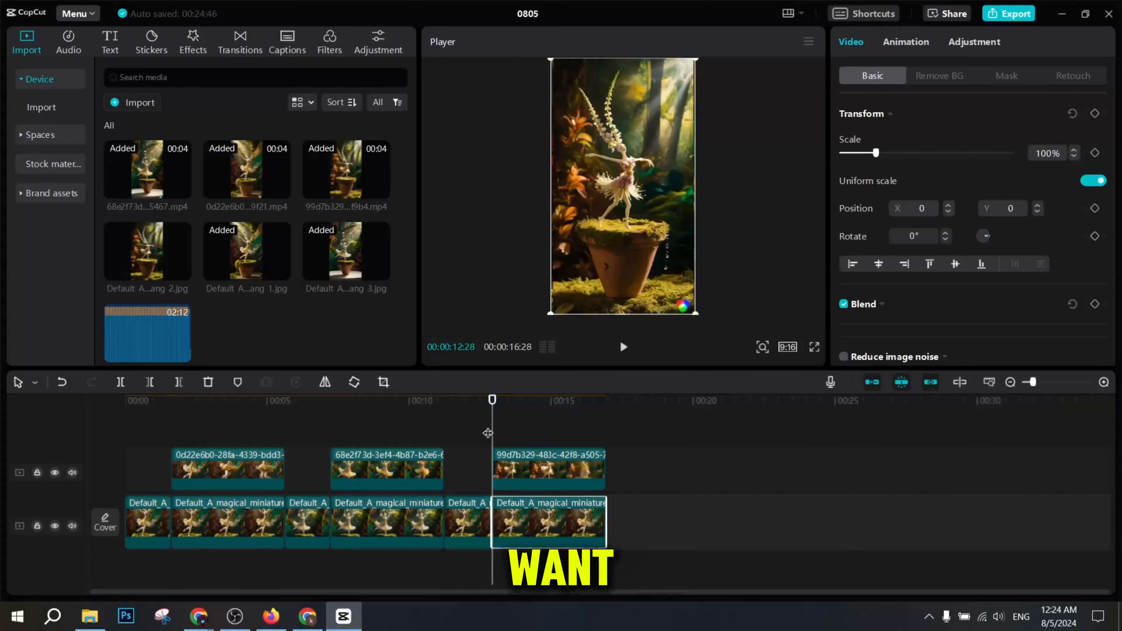
- Shorten the first image clip to about 1.1 seconds and move the 0d22e6b0 video to start right at its end
{"action": "left_click_drag", "start_coordinate": [488, 433], "coordinate": [110, 494]}
{"action": "left_click", "coordinate": [154, 517]}
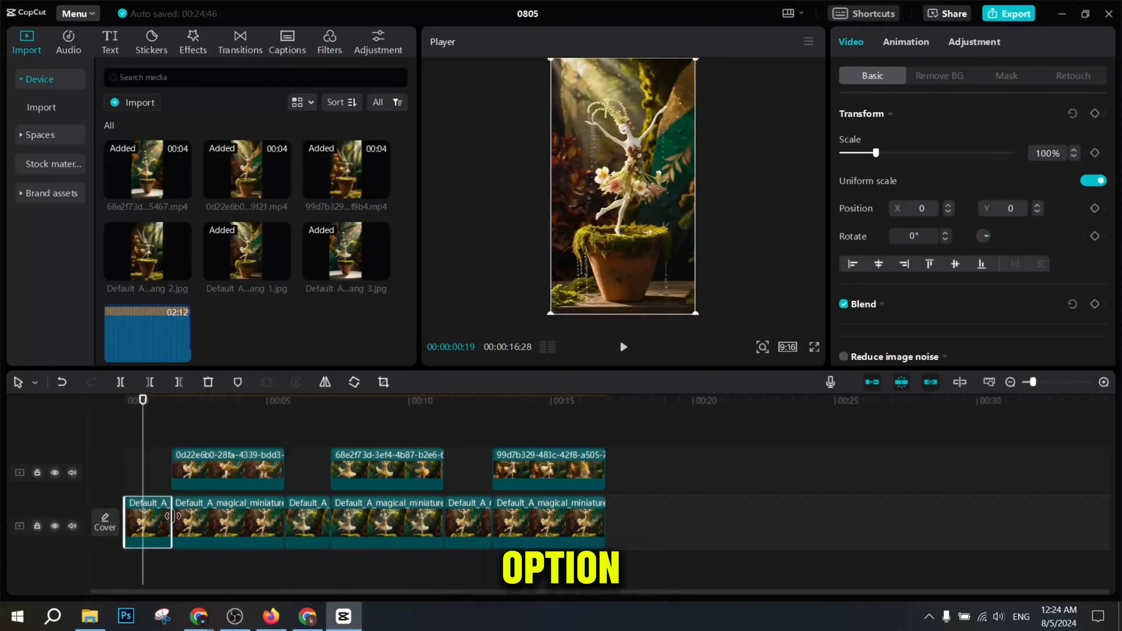
{"action": "left_click_drag", "start_coordinate": [170, 522], "coordinate": [155, 523]}
{"action": "left_click_drag", "start_coordinate": [200, 477], "coordinate": [184, 478]}
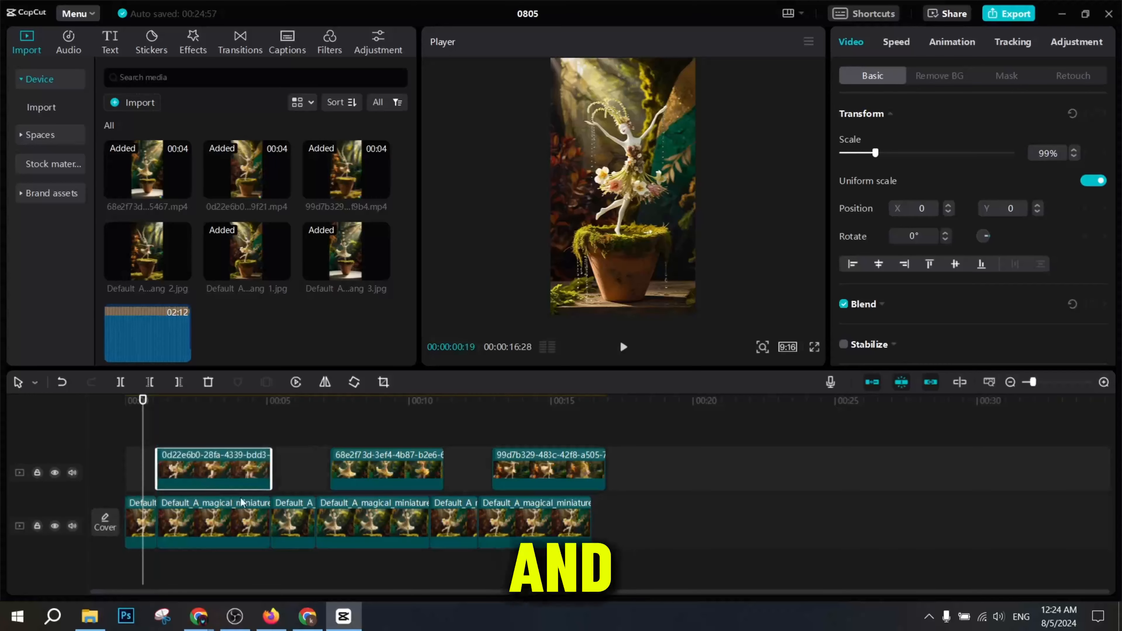
- Shorten the short second-image clip to about 1.3 seconds and move the 68e2f73d video to start where it ends
{"action": "left_click", "coordinate": [284, 482]}
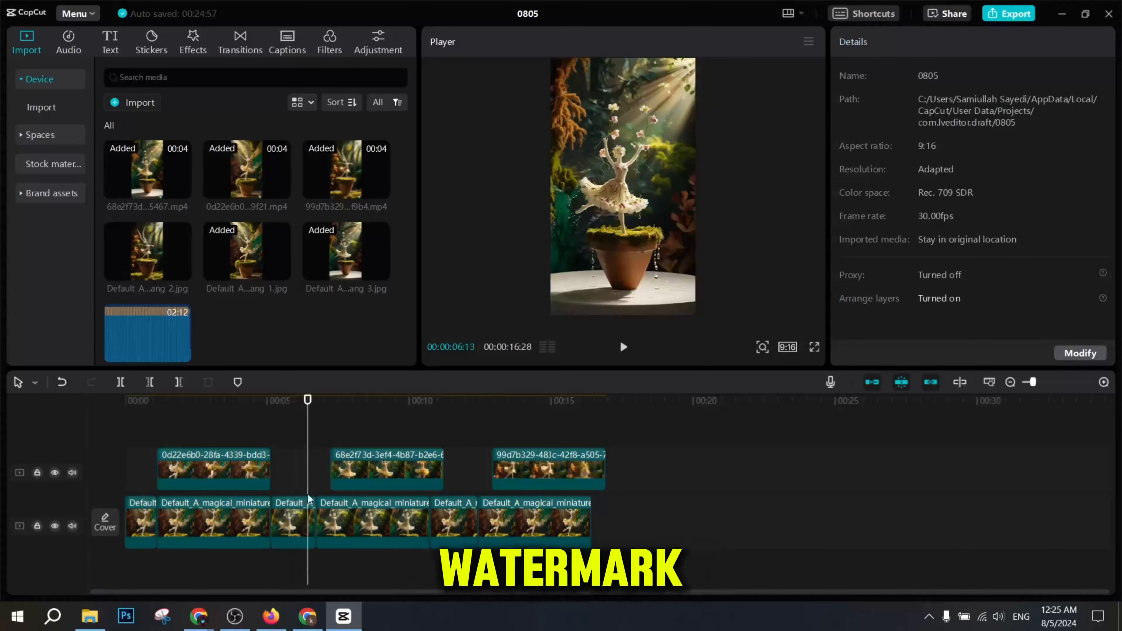
{"action": "left_click", "coordinate": [289, 521]}
{"action": "left_click_drag", "start_coordinate": [314, 522], "coordinate": [308, 522]}
{"action": "left_click_drag", "start_coordinate": [346, 482], "coordinate": [324, 481]}
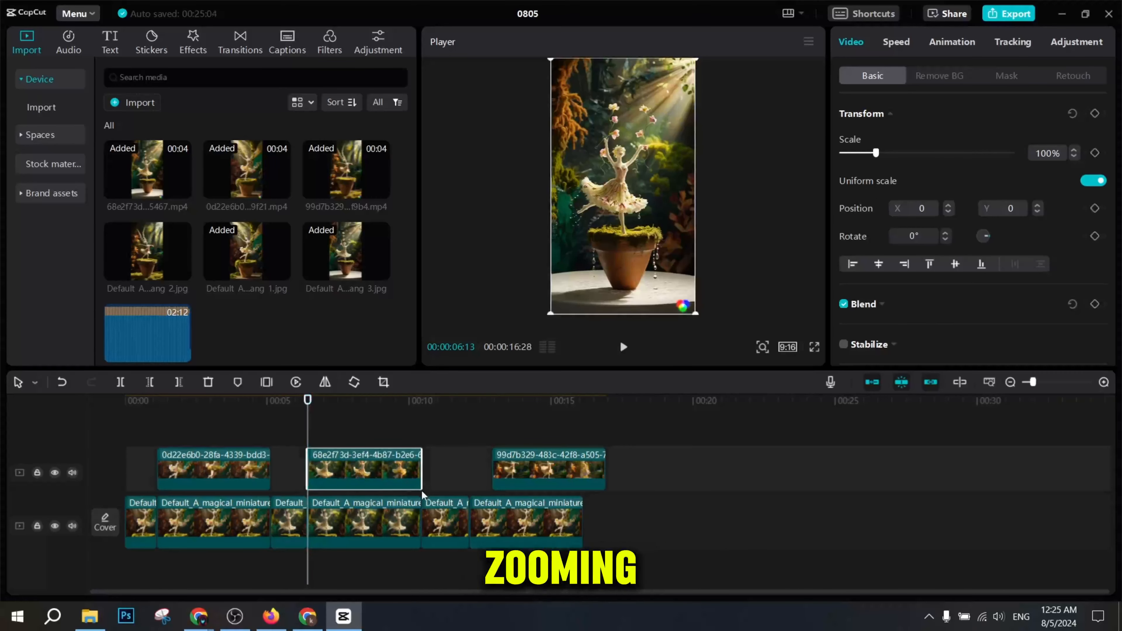
- Split the short third-image clip at 00:00:11:09, delete its remainder and move the 99d7b329 video to that point
{"action": "left_click", "coordinate": [440, 476]}
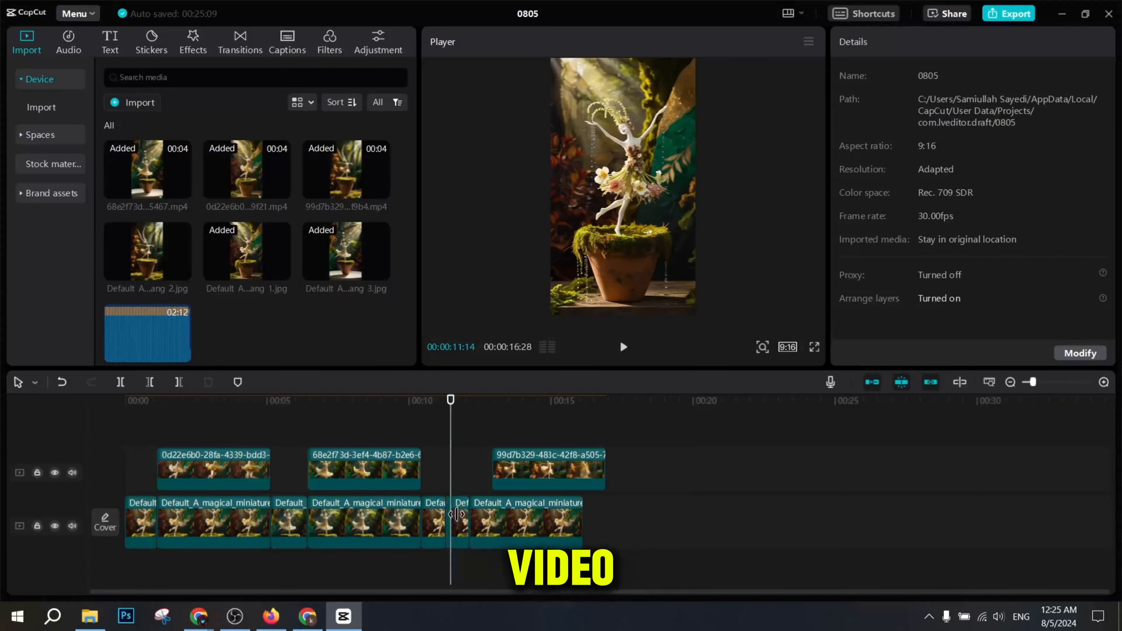
{"action": "left_click", "coordinate": [458, 513]}
{"action": "key", "text": "Delete"}
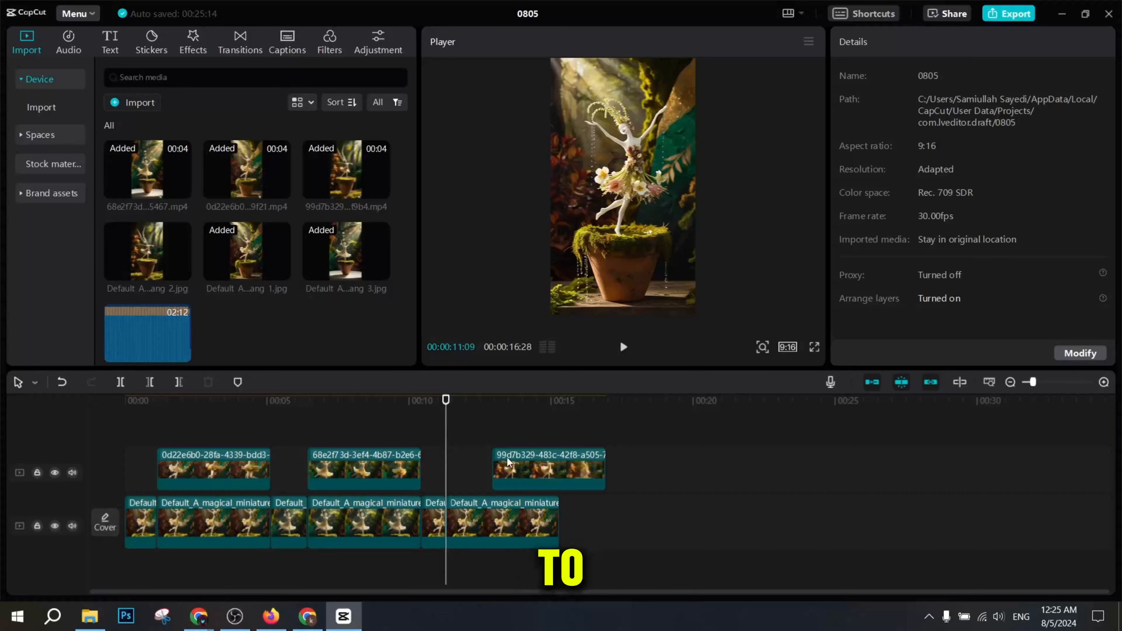
{"action": "left_click_drag", "start_coordinate": [508, 462], "coordinate": [486, 464]}
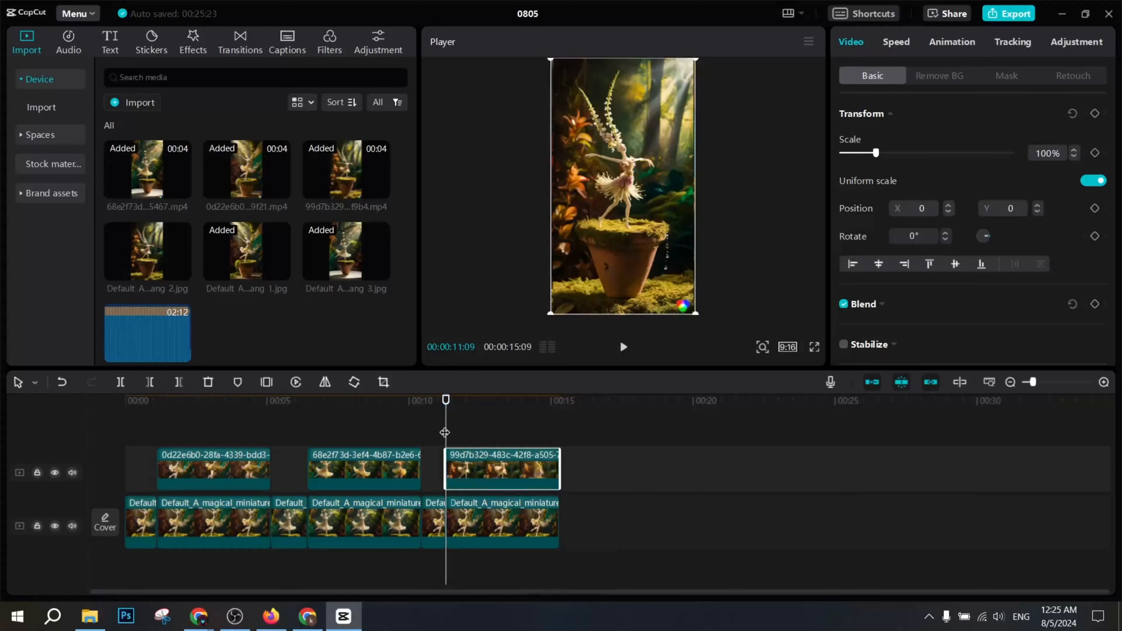
- Try a Mirror mask on the 0d22e6b0 video, rotated to -82° so it runs nearly vertically
{"action": "left_click_drag", "start_coordinate": [445, 432], "coordinate": [183, 431]}
{"action": "left_click", "coordinate": [208, 466]}
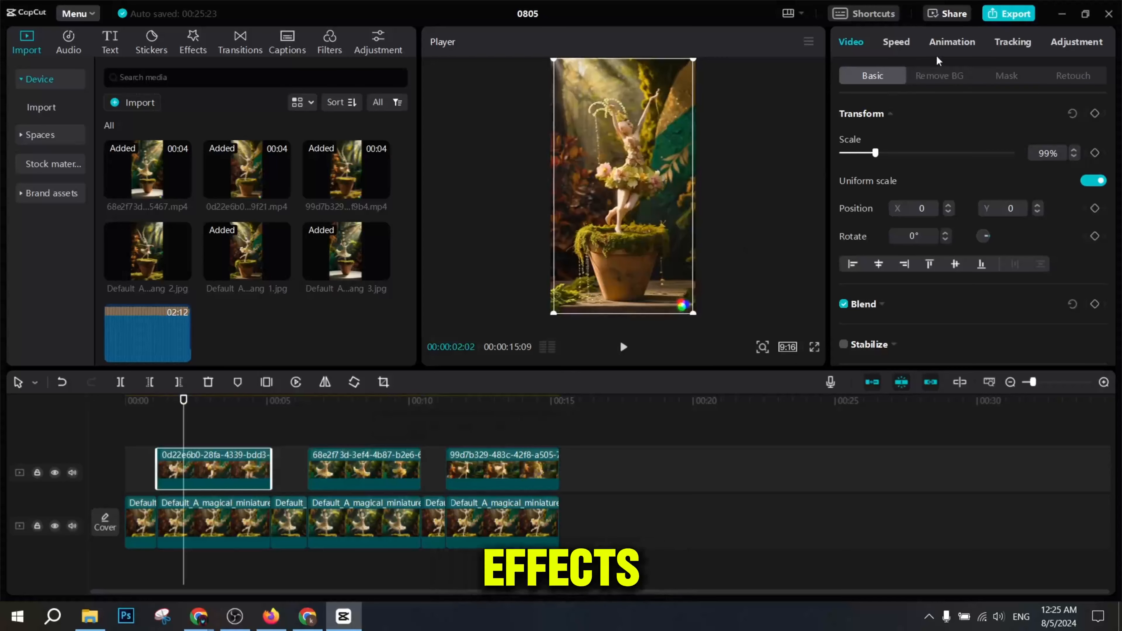
{"action": "left_click", "coordinate": [941, 76]}
{"action": "left_click", "coordinate": [1003, 76]}
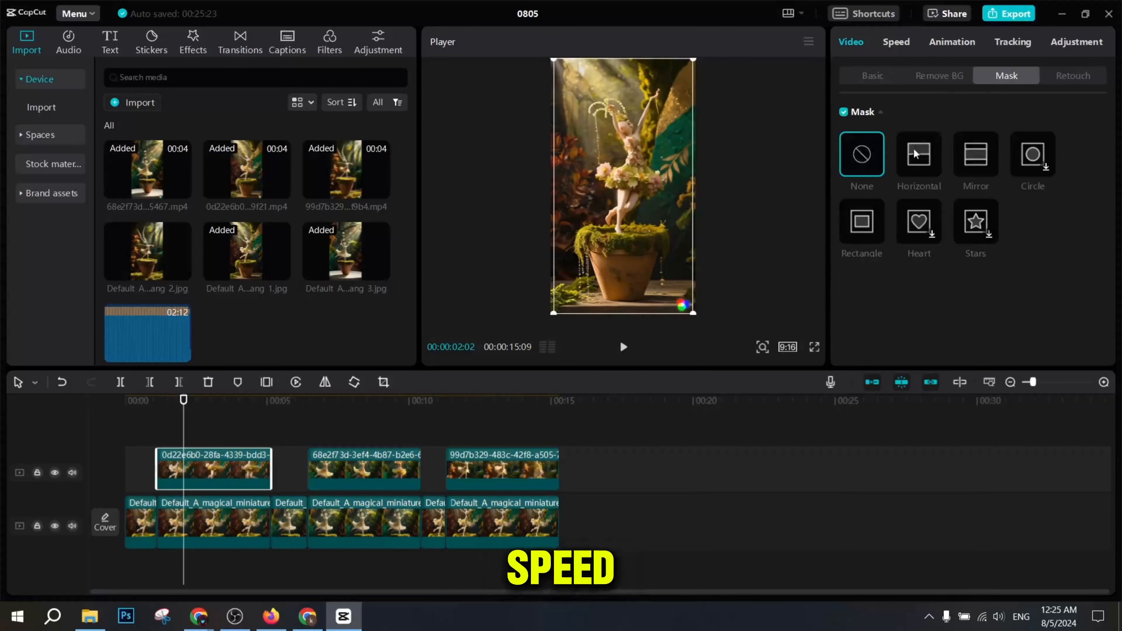
{"action": "left_click", "coordinate": [977, 161]}
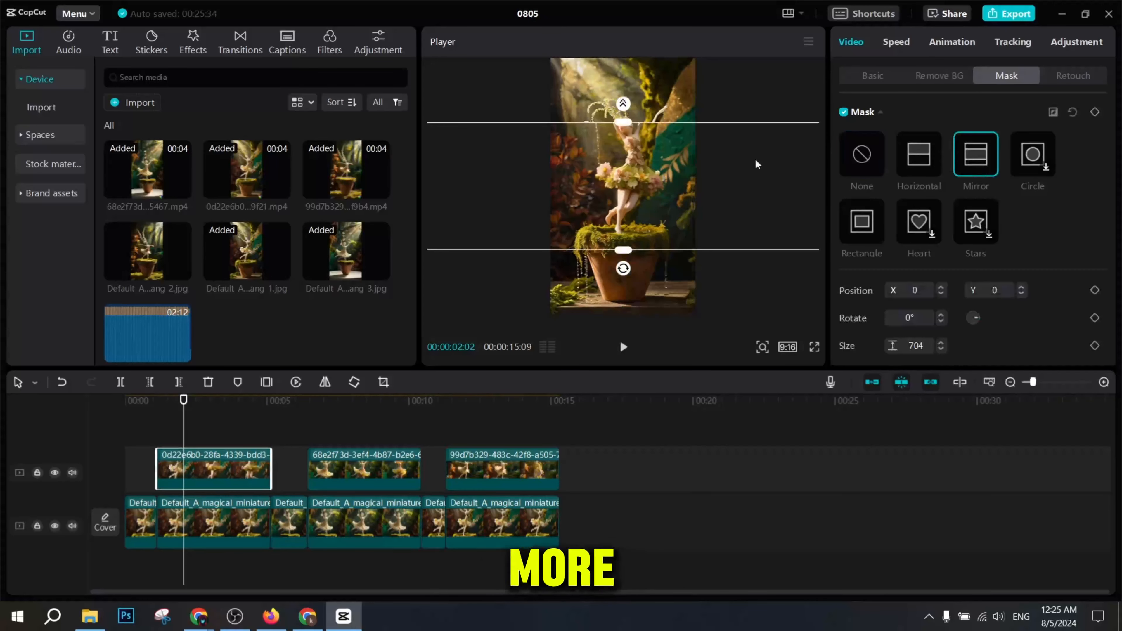
{"action": "left_click_drag", "start_coordinate": [623, 272], "coordinate": [718, 207]}
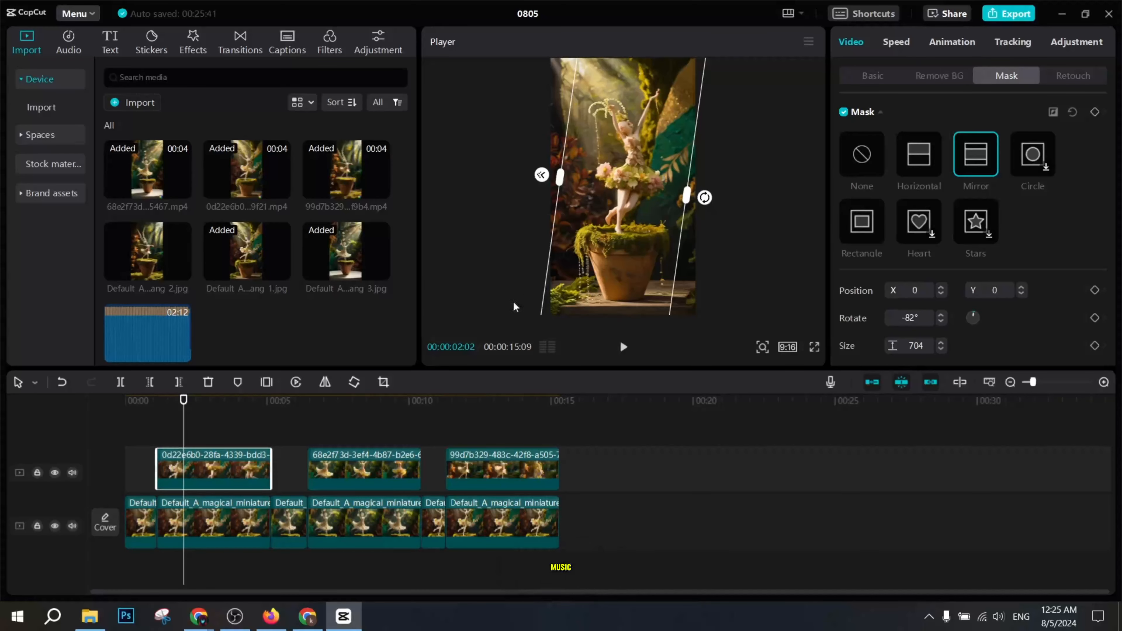
- Play back the 0d22e6b0 video with its mask from just before its start to check the result
{"action": "left_click_drag", "start_coordinate": [186, 435], "coordinate": [152, 451]}
{"action": "left_click", "coordinate": [156, 437]}
{"action": "key", "text": "space"}
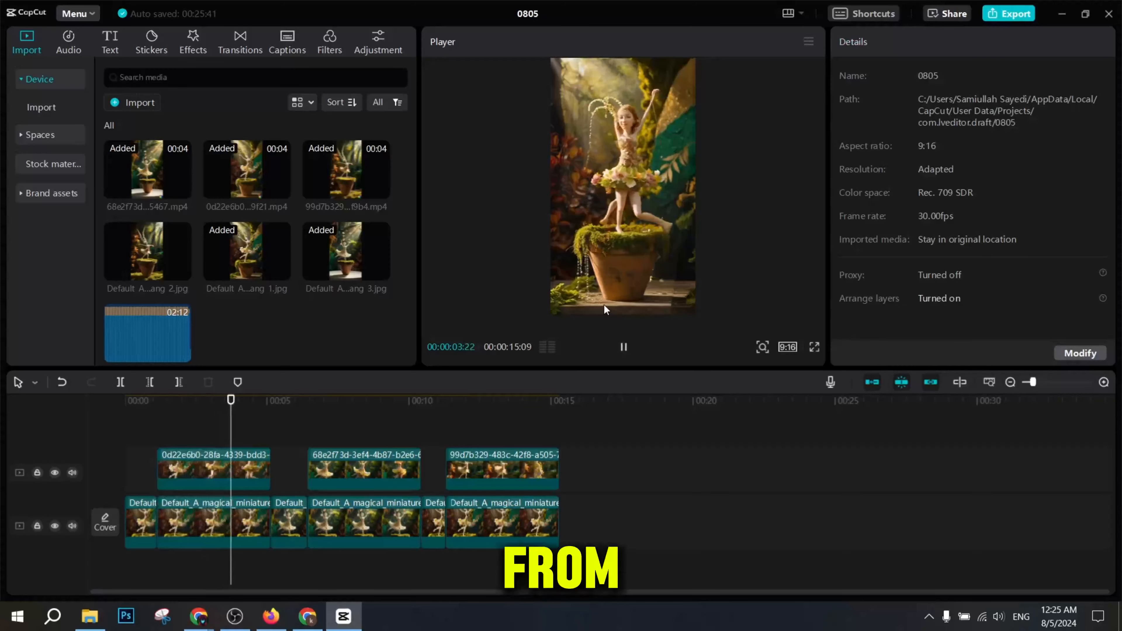
{"action": "key", "text": "space"}
{"action": "key", "text": "space"}
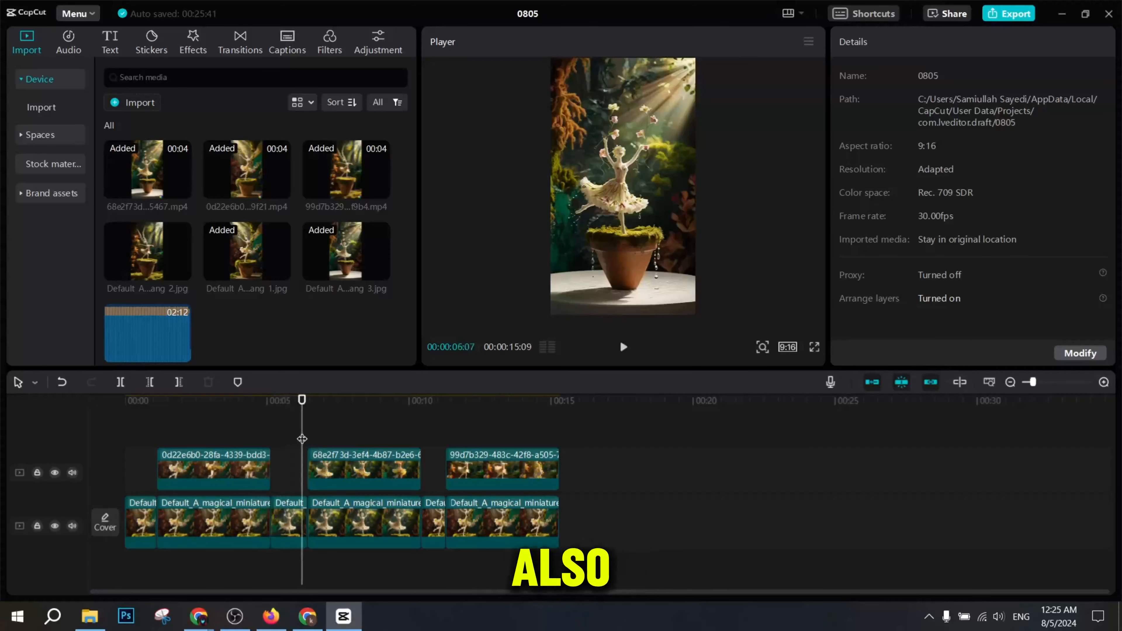
{"action": "key", "text": "space"}
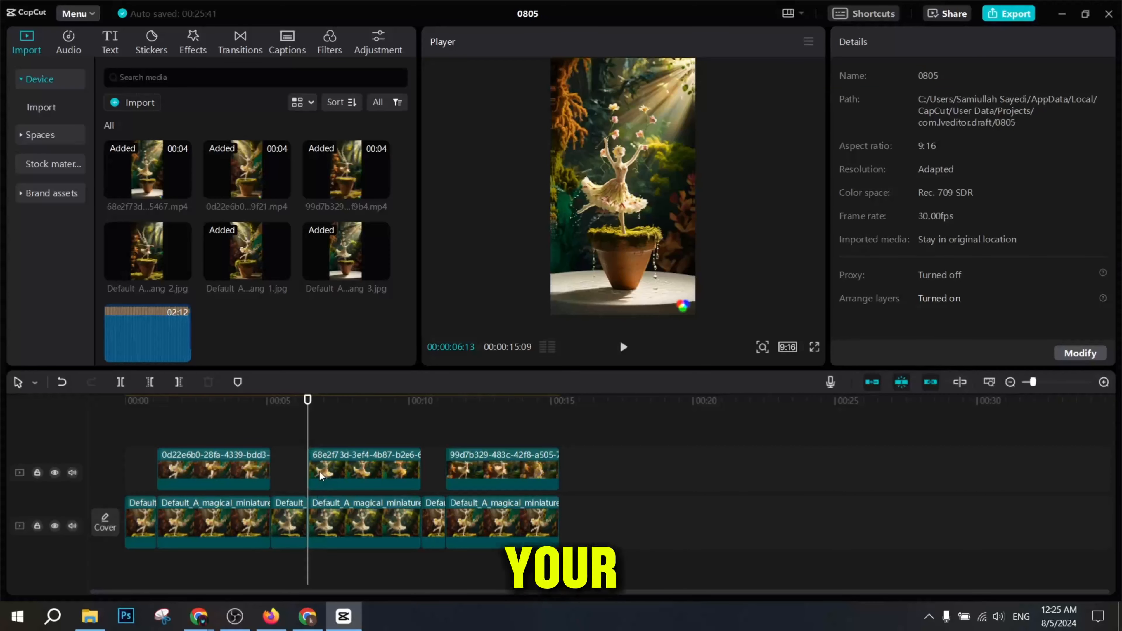
- Try a Mirror mask on the 68e2f73d video, rotated to -90°
{"action": "left_click", "coordinate": [319, 472]}
{"action": "left_click", "coordinate": [968, 164]}
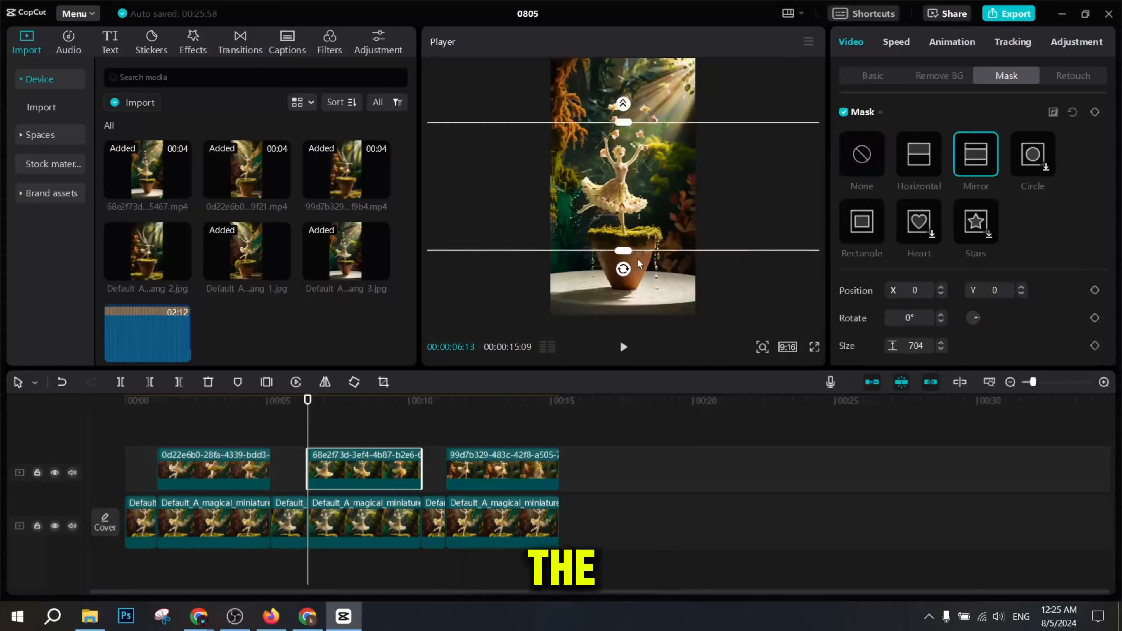
{"action": "left_click_drag", "start_coordinate": [623, 270], "coordinate": [714, 194]}
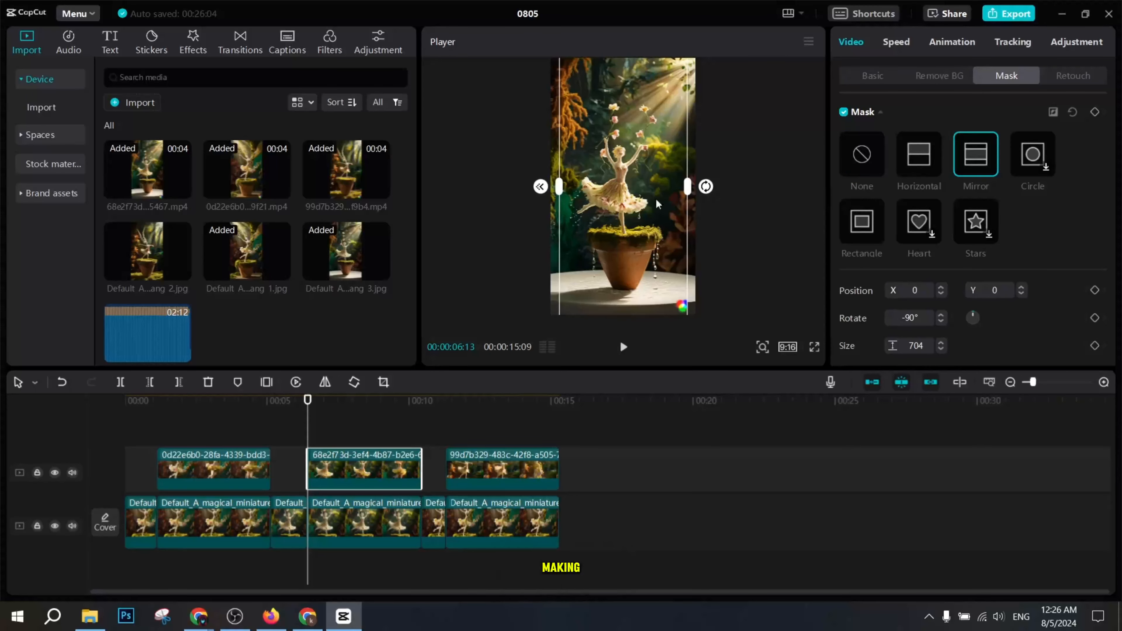
{"action": "left_click_drag", "start_coordinate": [544, 186], "coordinate": [657, 190]}
- Rotate the 0d22e6b0 video's Mirror mask to -90°
{"action": "left_click", "coordinate": [231, 472]}
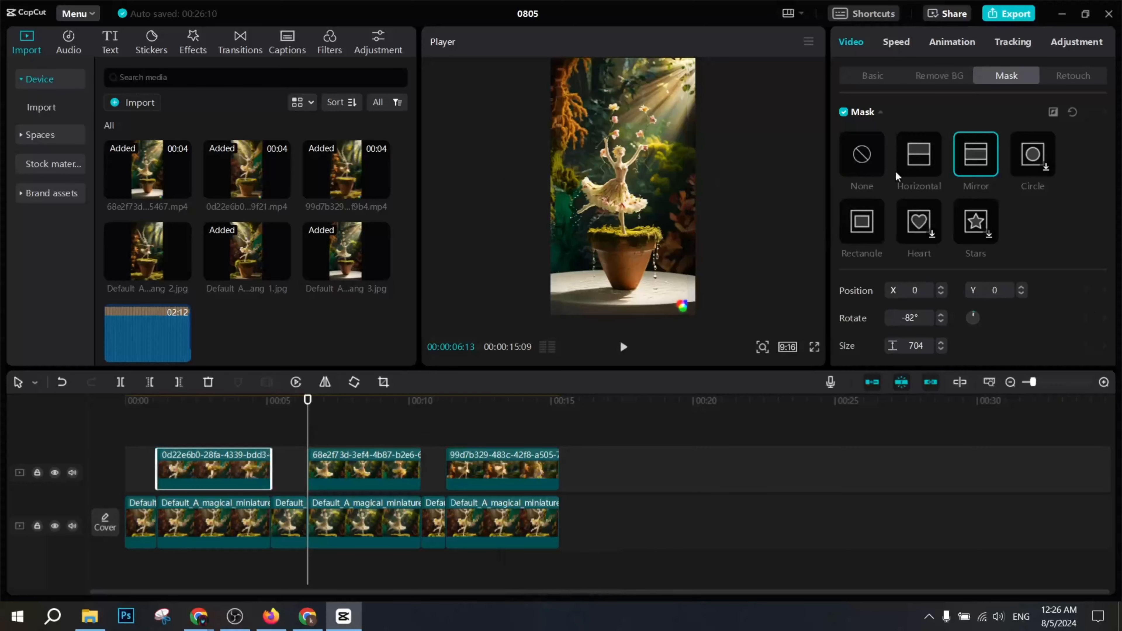
{"action": "left_click_drag", "start_coordinate": [309, 423], "coordinate": [213, 459]}
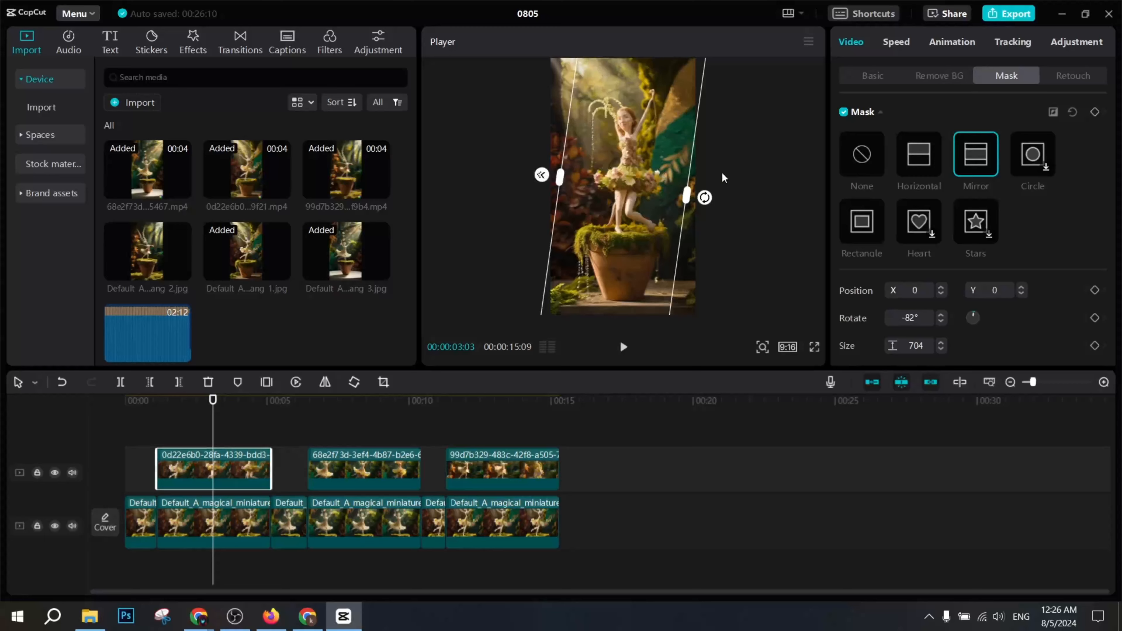
{"action": "left_click_drag", "start_coordinate": [705, 198], "coordinate": [708, 187]}
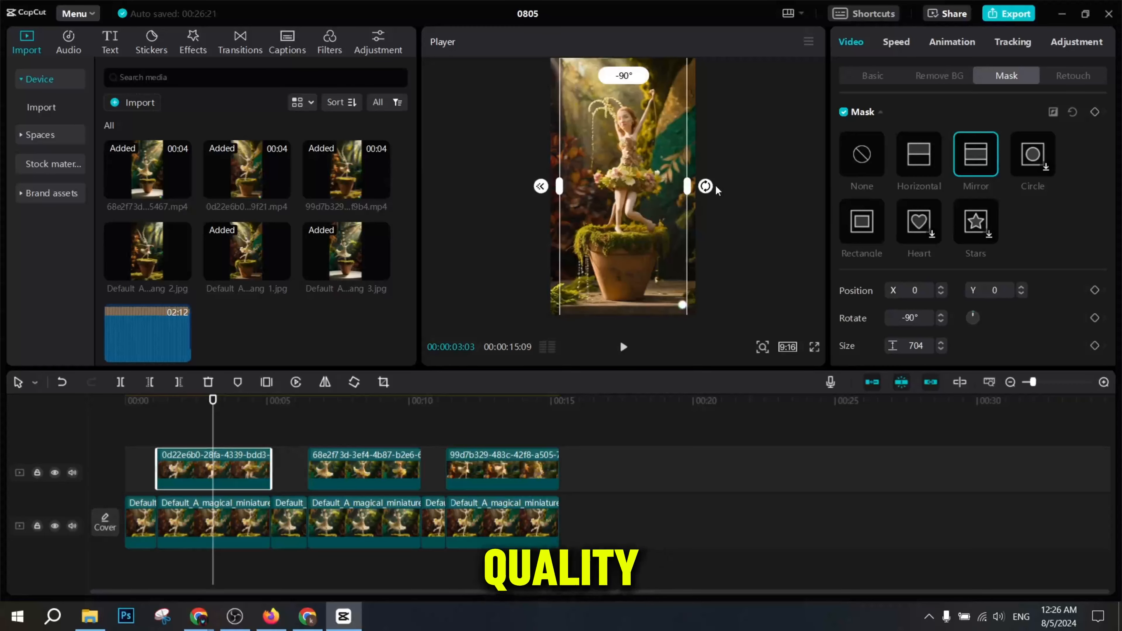
- Change the 0d22e6b0 video's mask to Horizontal, lower it to X 71, Y -618 with feather 2, and preview it
{"action": "left_click", "coordinate": [919, 158]}
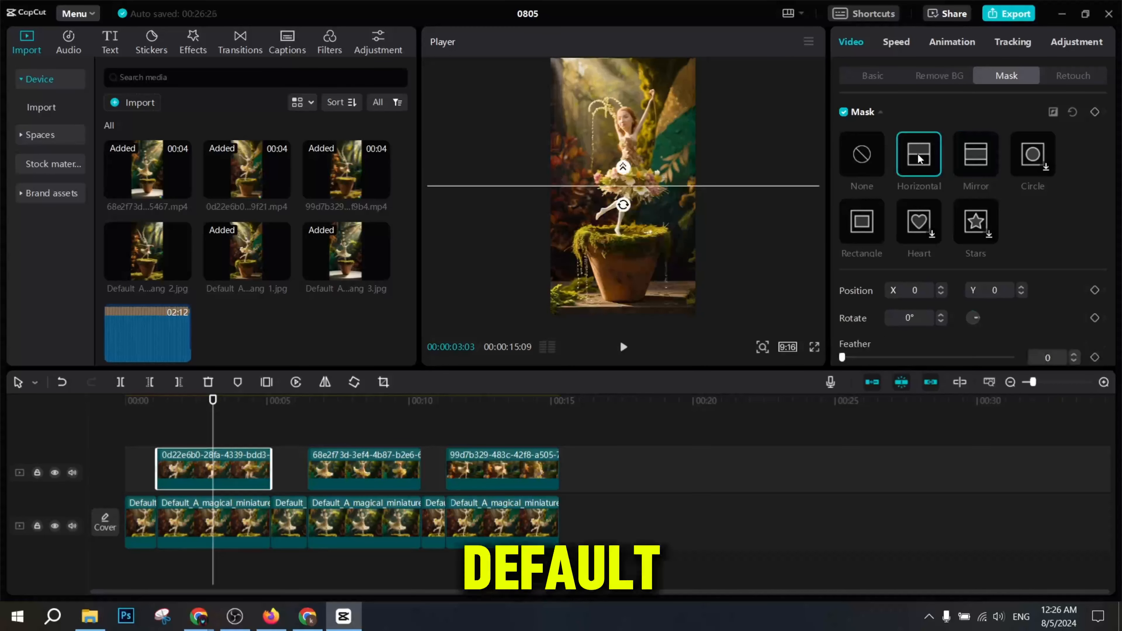
{"action": "left_click_drag", "start_coordinate": [624, 168], "coordinate": [651, 292]}
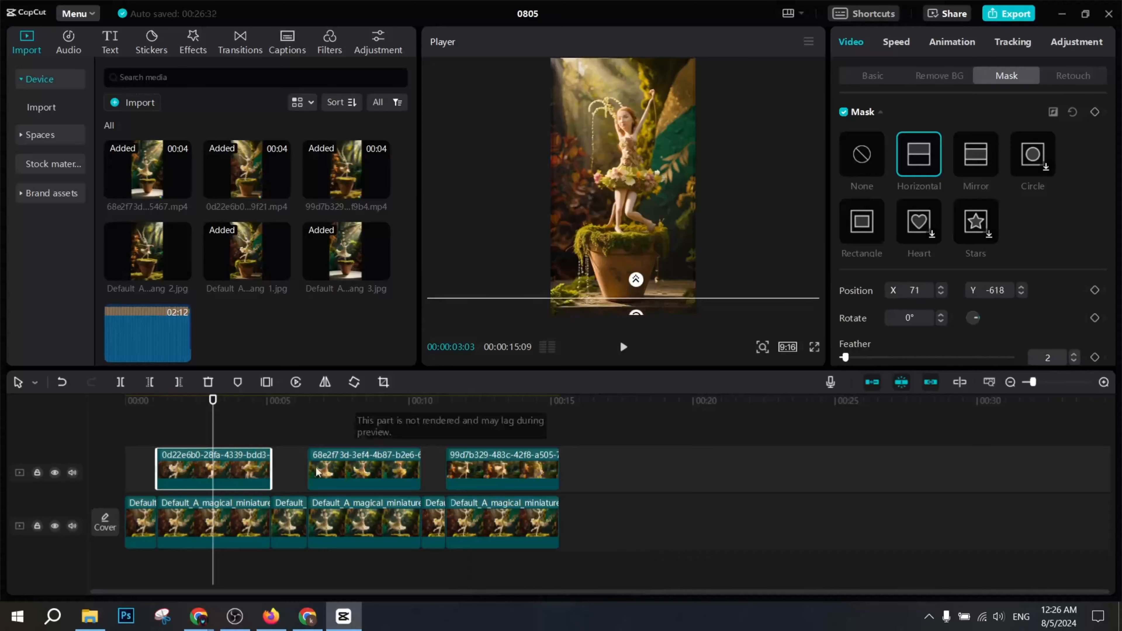
{"action": "left_click_drag", "start_coordinate": [213, 444], "coordinate": [154, 448]}
{"action": "key", "text": "space"}
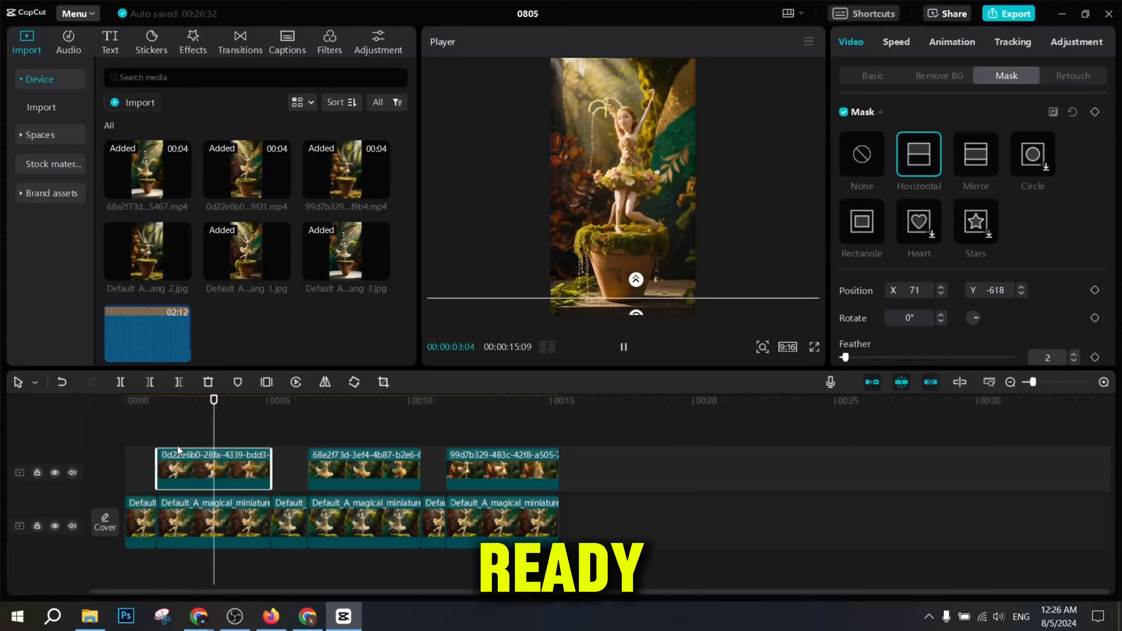
- Apply a Horizontal mask to the 68e2f73d video and lower its line to X -25, Y -611, above the watermark
{"action": "left_click", "coordinate": [313, 425]}
{"action": "left_click", "coordinate": [408, 445]}
{"action": "left_click", "coordinate": [921, 165]}
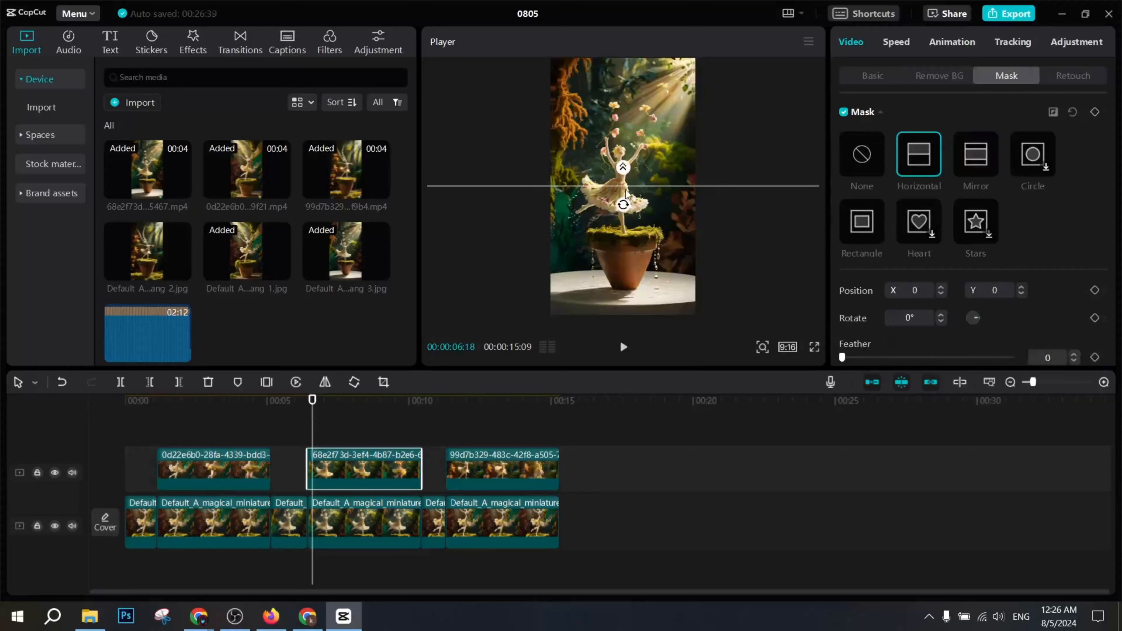
{"action": "left_click_drag", "start_coordinate": [623, 183], "coordinate": [621, 299]}
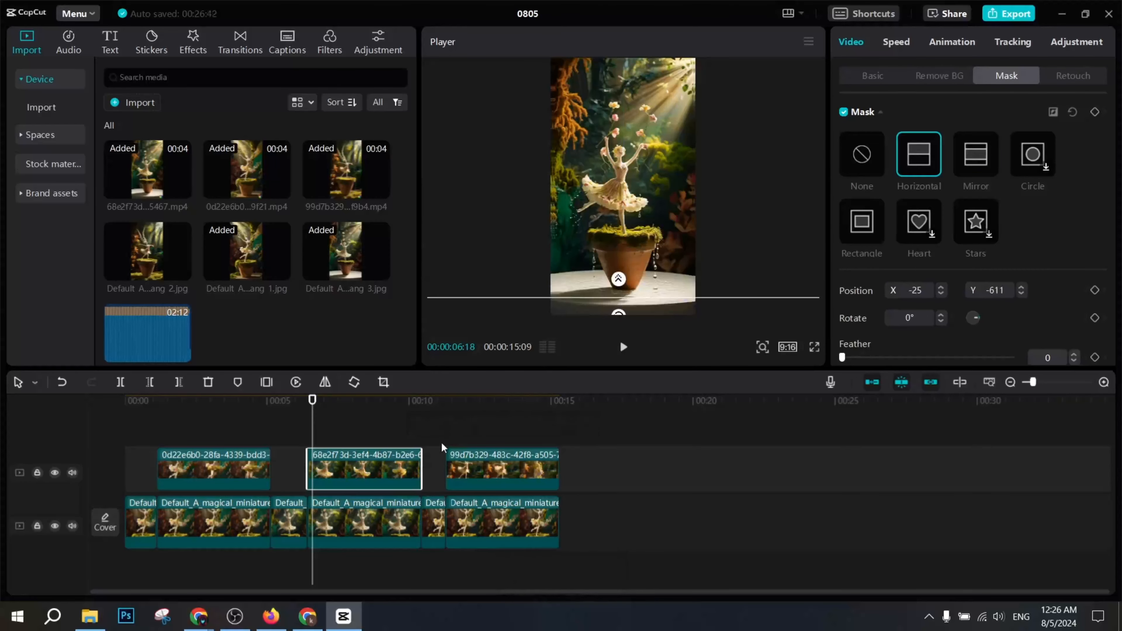
- Apply a Horizontal mask to the 99d7b329 video, positioned at X -84, Y -624 with feather 0
{"action": "left_click", "coordinate": [460, 440]}
{"action": "left_click", "coordinate": [521, 468]}
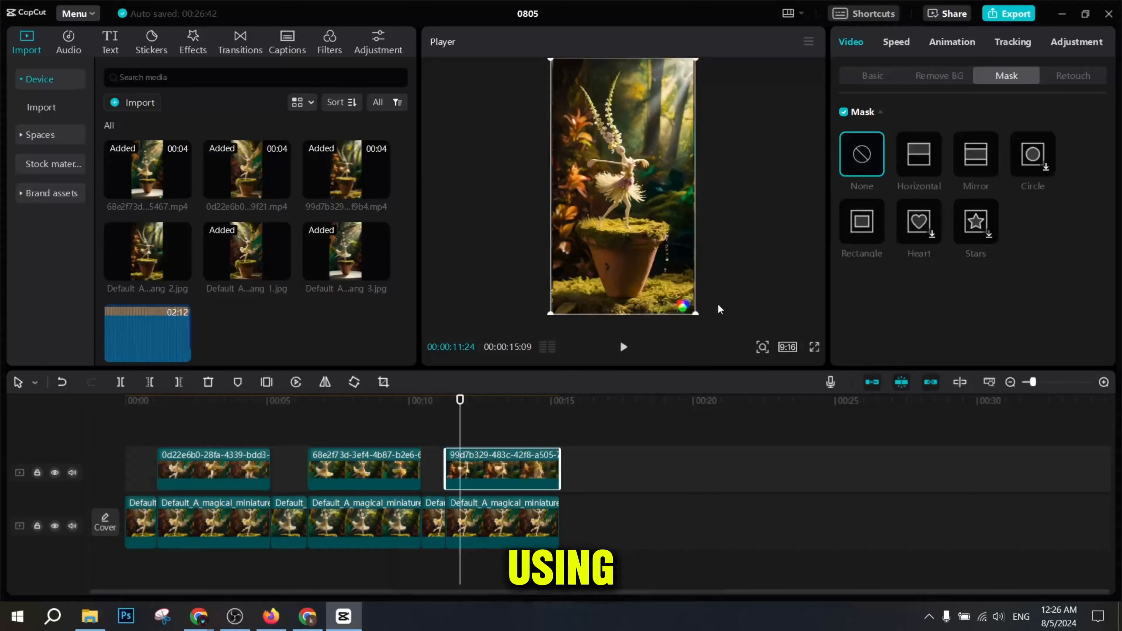
{"action": "left_click", "coordinate": [919, 155]}
{"action": "left_click_drag", "start_coordinate": [624, 204], "coordinate": [619, 297]}
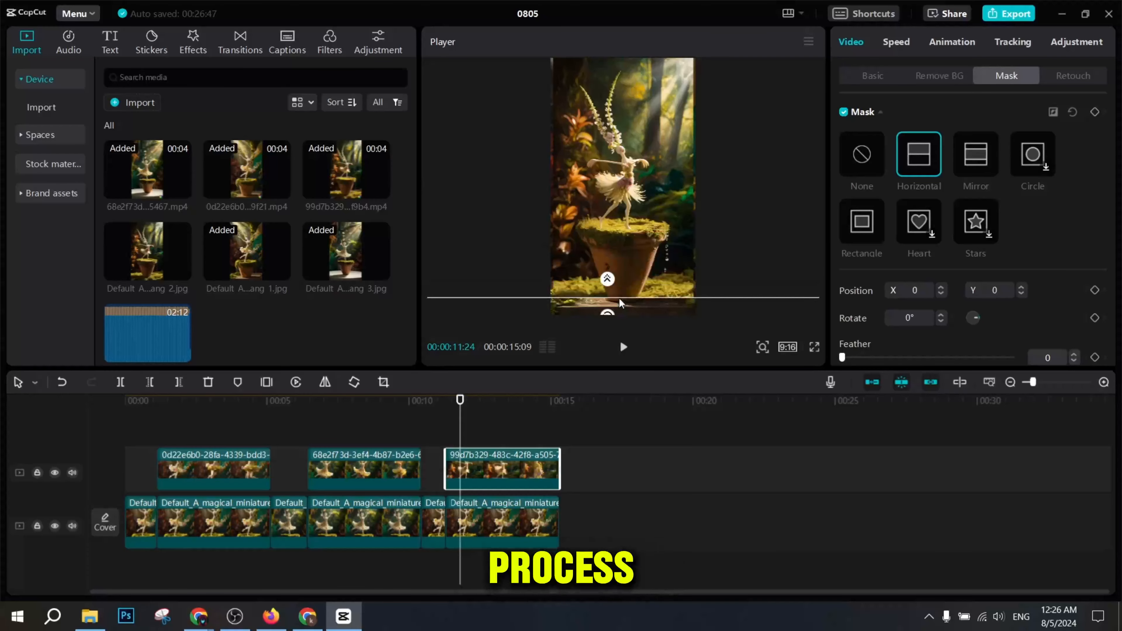
{"action": "left_click", "coordinate": [496, 427]}
{"action": "left_click", "coordinate": [485, 460]}
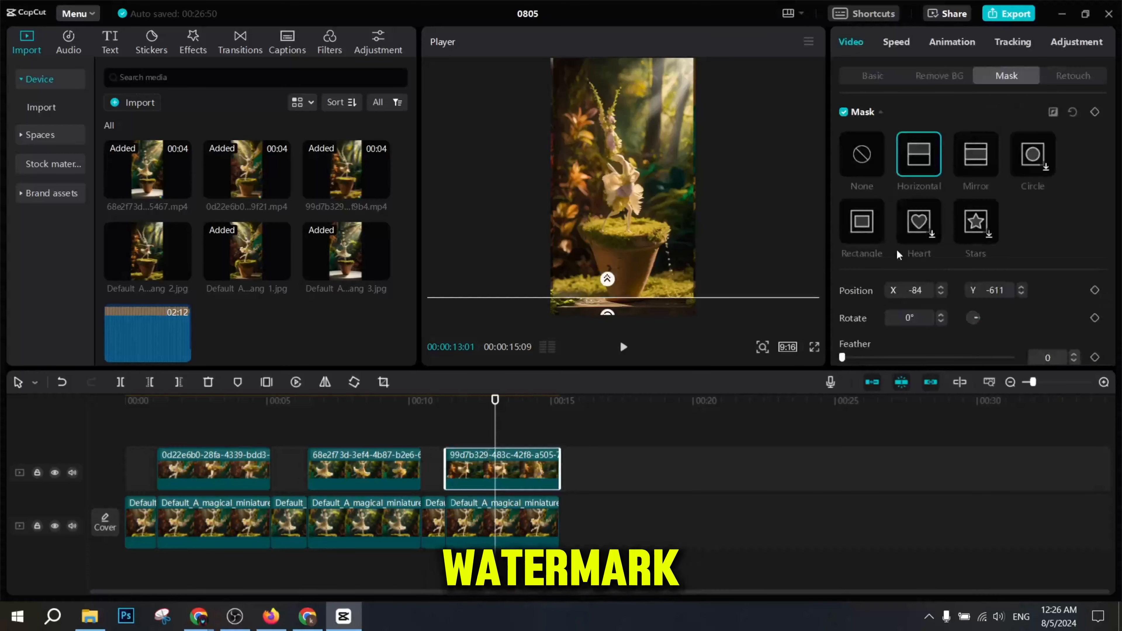
{"action": "mouse_move", "coordinate": [610, 284]}
{"action": "left_mouse_down"}
{"action": "mouse_move", "coordinate": [611, 251]}
{"action": "mouse_move", "coordinate": [610, 298]}
{"action": "left_mouse_up"}
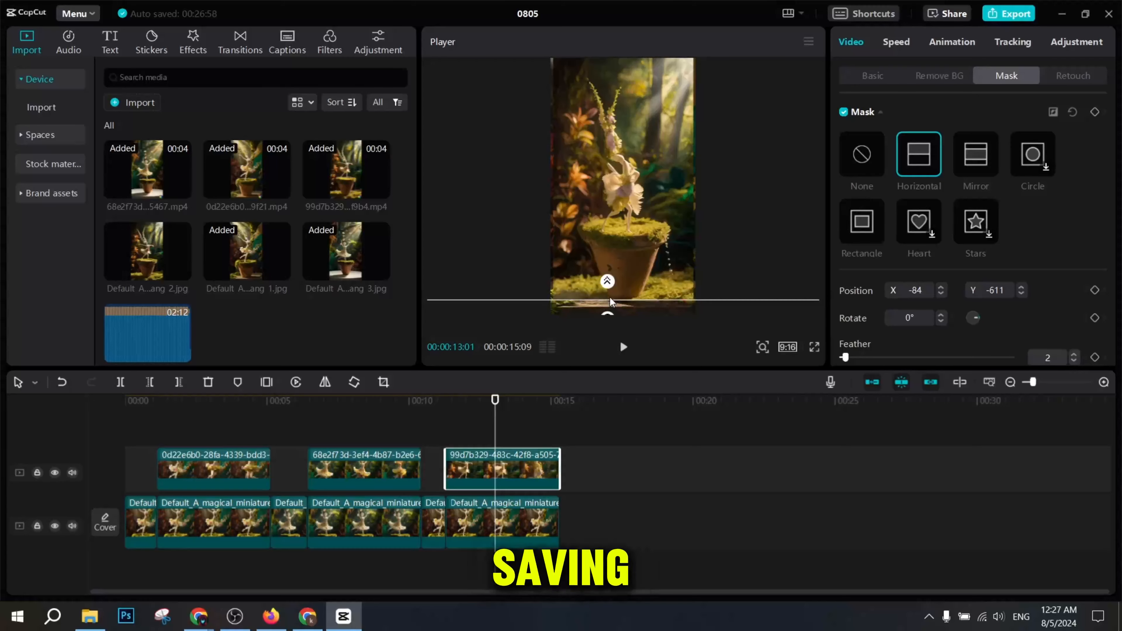
{"action": "left_click_drag", "start_coordinate": [845, 358], "coordinate": [889, 357]}
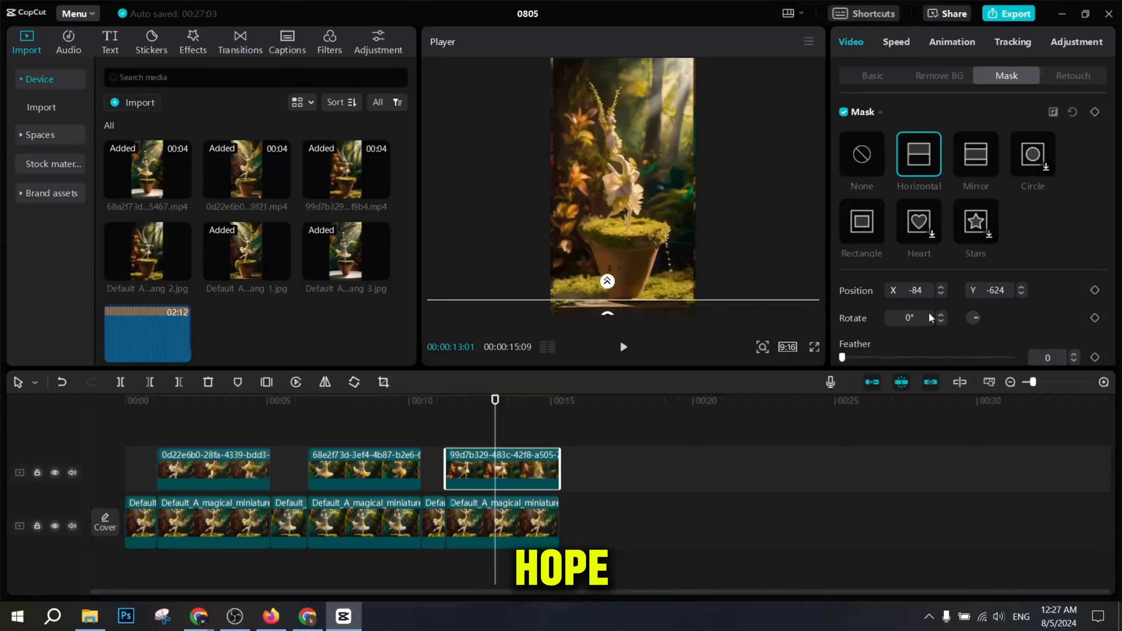
- Apply the Fade In animation to the first image clip at the start of the timeline
{"action": "left_click", "coordinate": [531, 431]}
{"action": "left_click_drag", "start_coordinate": [531, 431], "coordinate": [66, 463]}
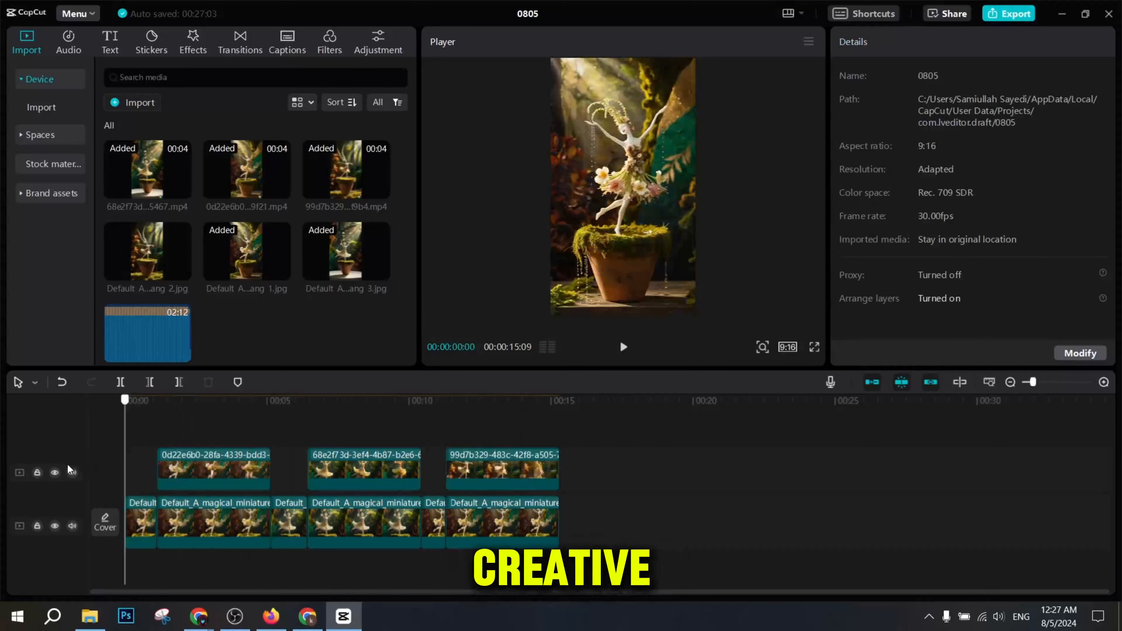
{"action": "left_click", "coordinate": [138, 511]}
{"action": "scroll", "coordinate": [400, 476], "scroll_direction": "up", "scroll_amount": 1}
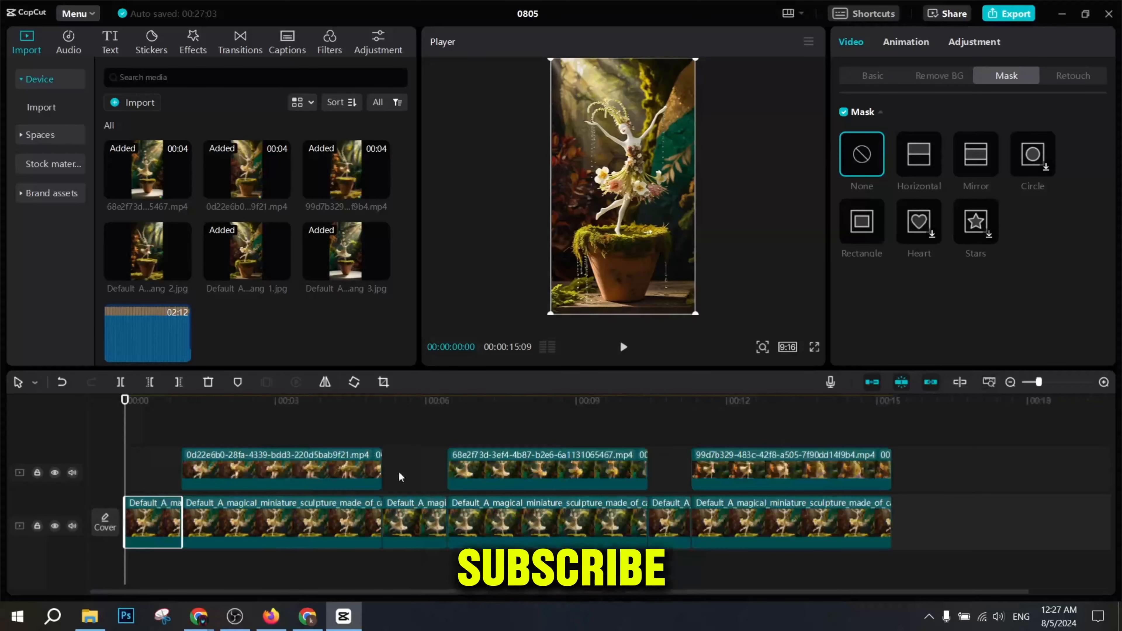
{"action": "left_click", "coordinate": [151, 532]}
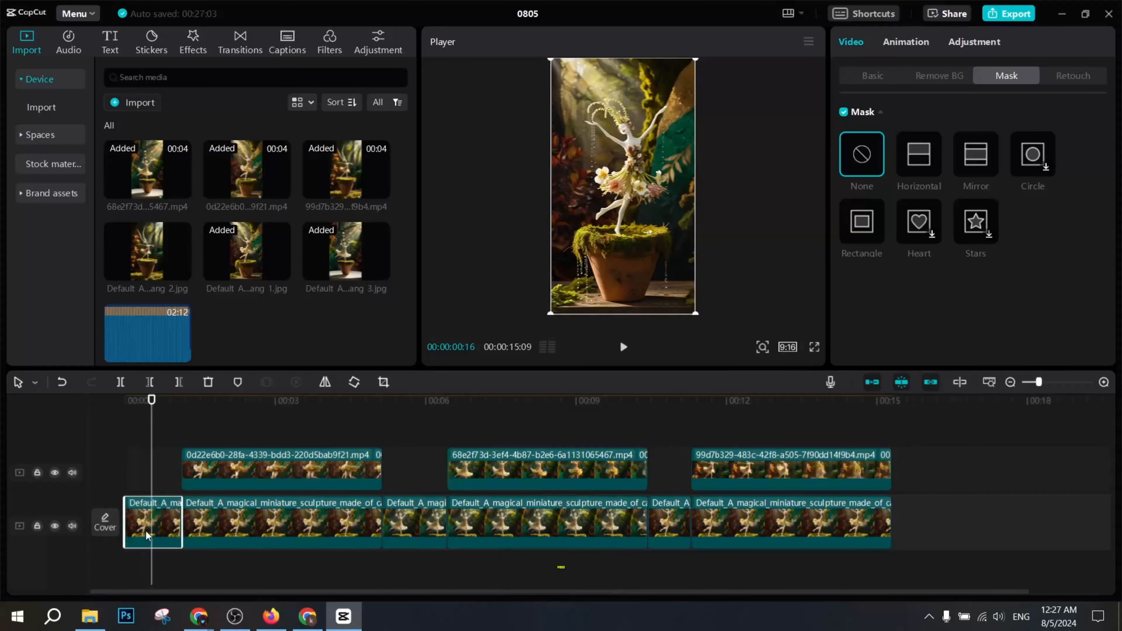
{"action": "left_click", "coordinate": [909, 42]}
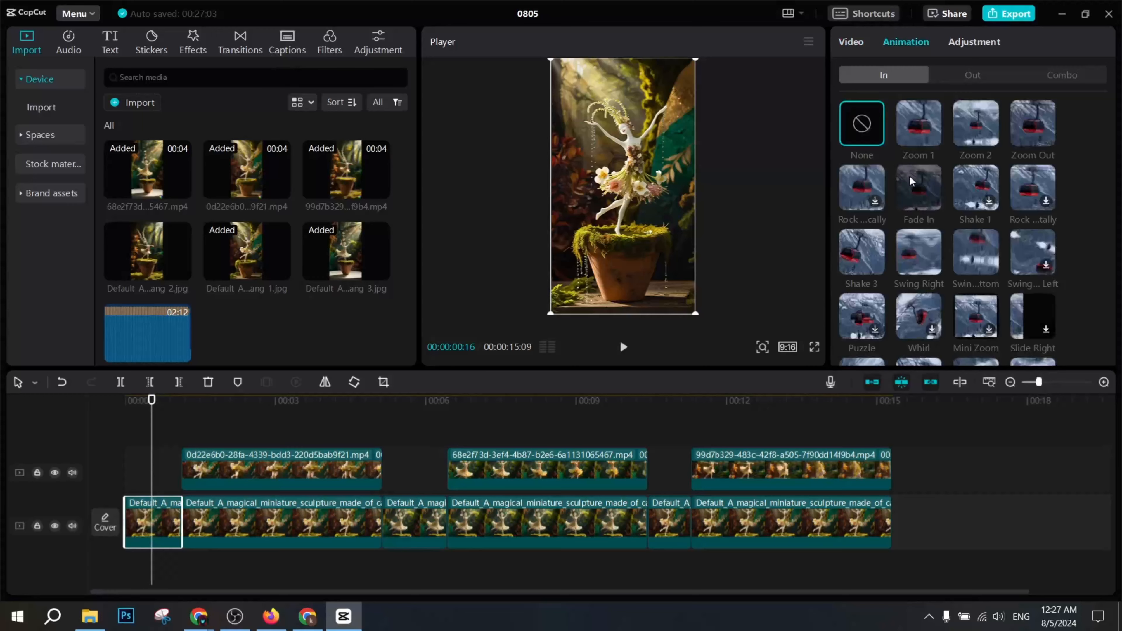
{"action": "left_click", "coordinate": [916, 186]}
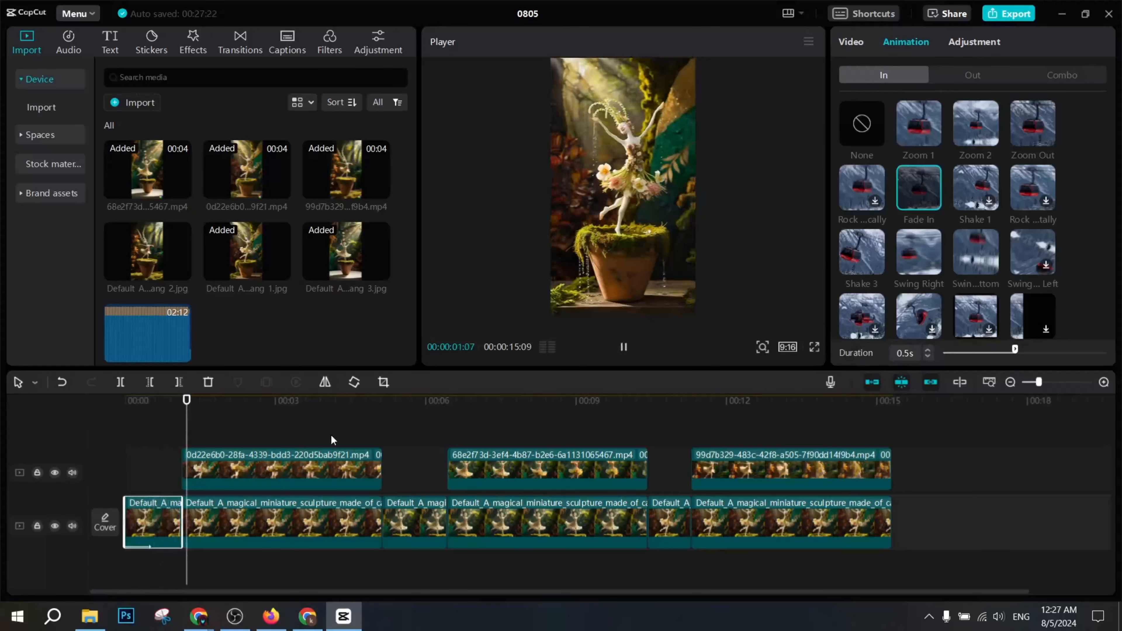
- Apply the Fade In animation to the short second and third image clips that precede their videos
{"action": "left_click", "coordinate": [420, 518]}
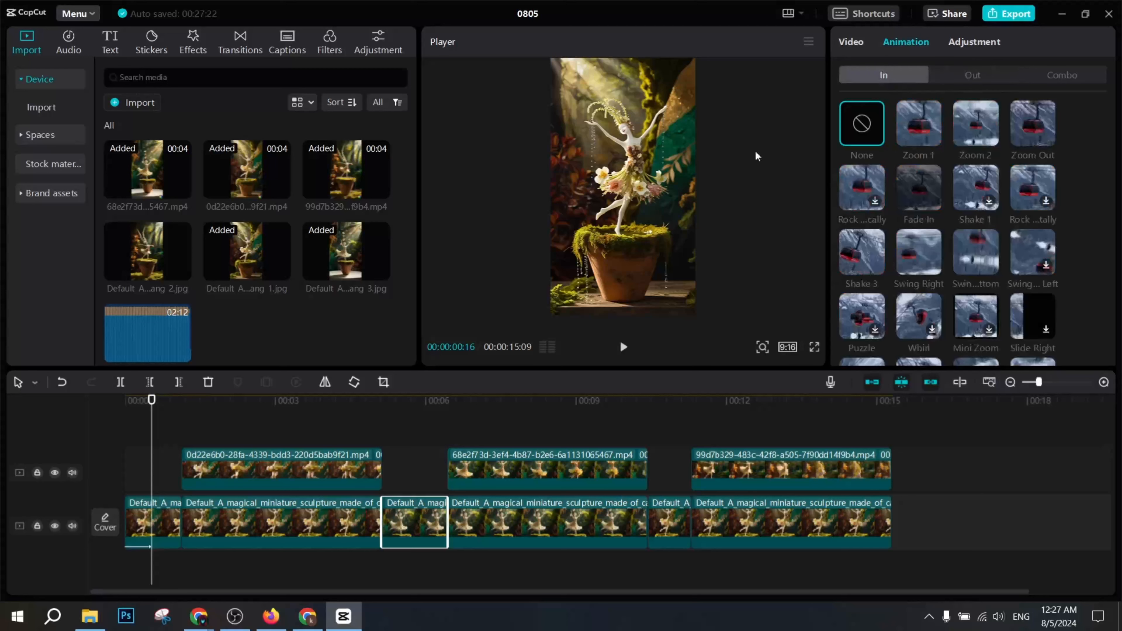
{"action": "left_click", "coordinate": [157, 526]}
{"action": "left_click", "coordinate": [433, 508]}
{"action": "left_click", "coordinate": [903, 181]}
{"action": "left_click", "coordinate": [669, 521]}
{"action": "left_click", "coordinate": [921, 188]}
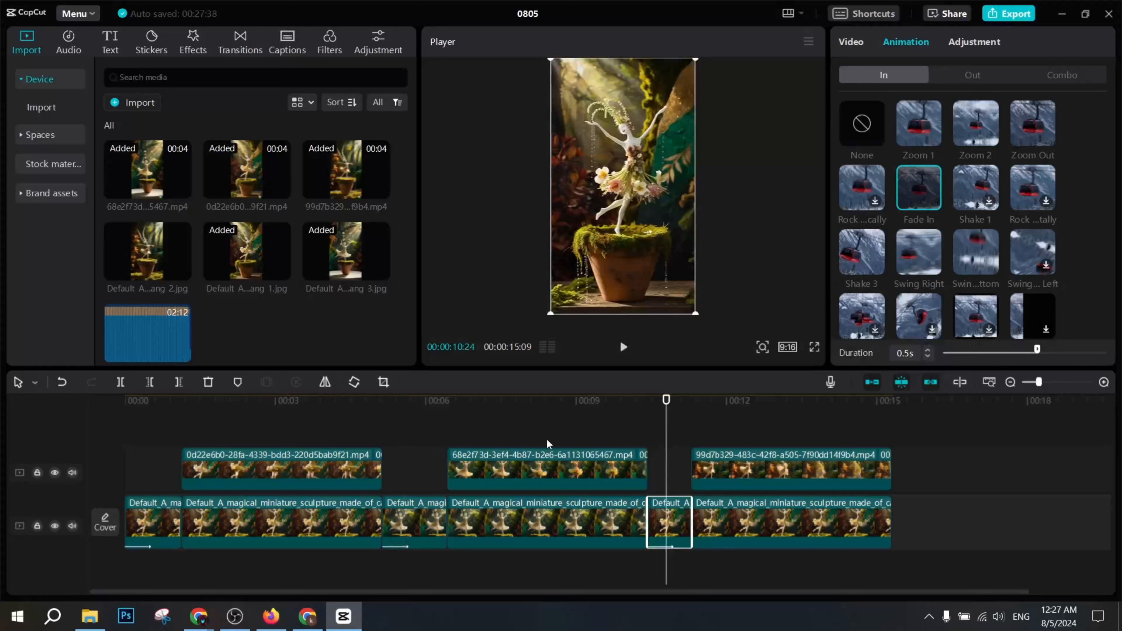
- Select the first image clip and place the playhead near its end at 00:00:00:25
{"action": "left_click", "coordinate": [166, 512]}
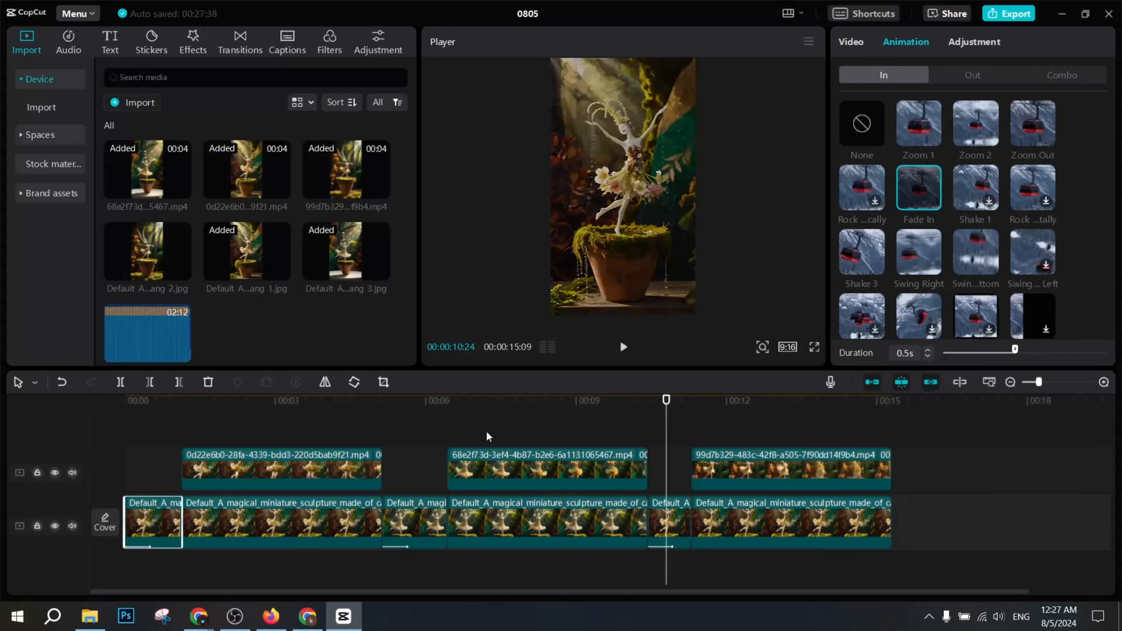
{"action": "left_click", "coordinate": [481, 415]}
{"action": "left_click_drag", "start_coordinate": [285, 458], "coordinate": [166, 468]}
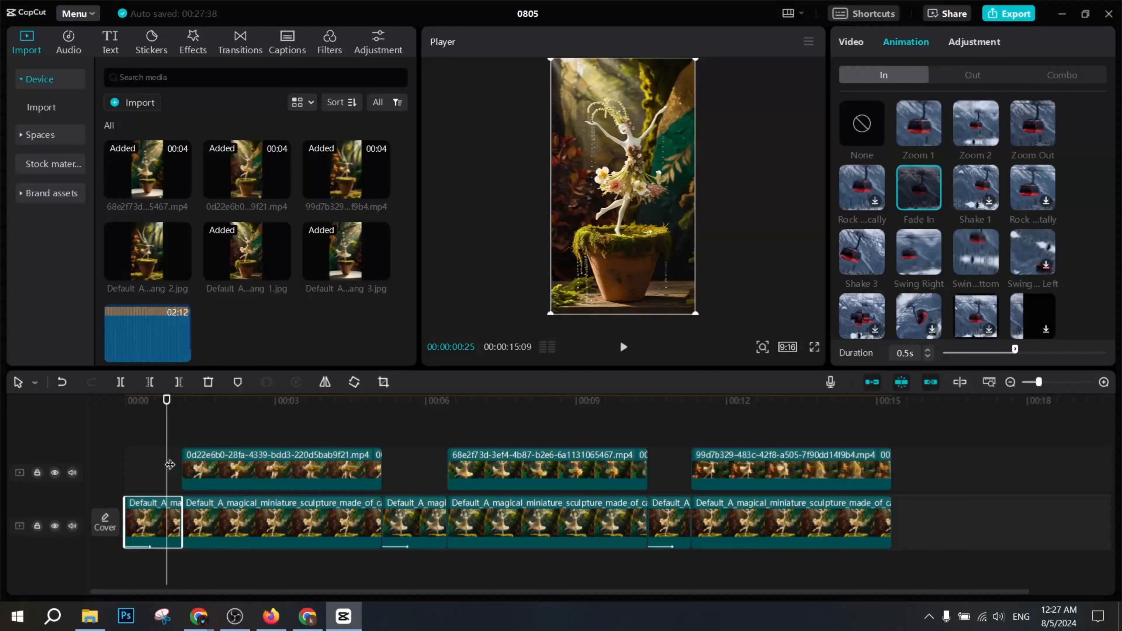